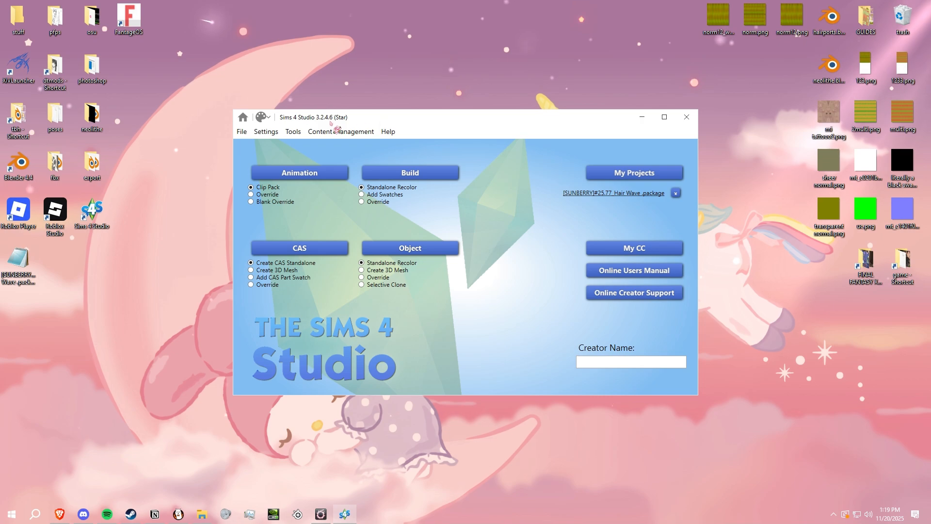
- Open the recent project [SUNBERRY]#25.77_Hair Wave .package
left_click(621, 175)
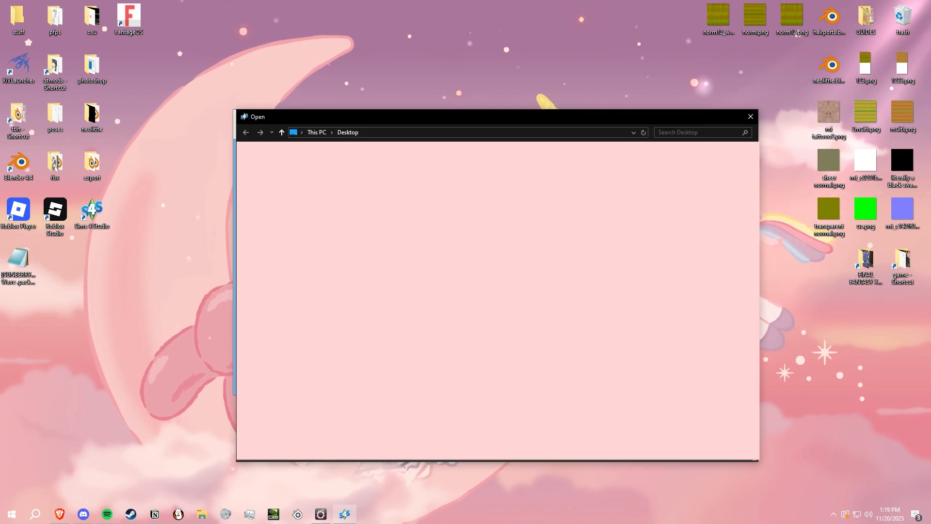
left_click(750, 117)
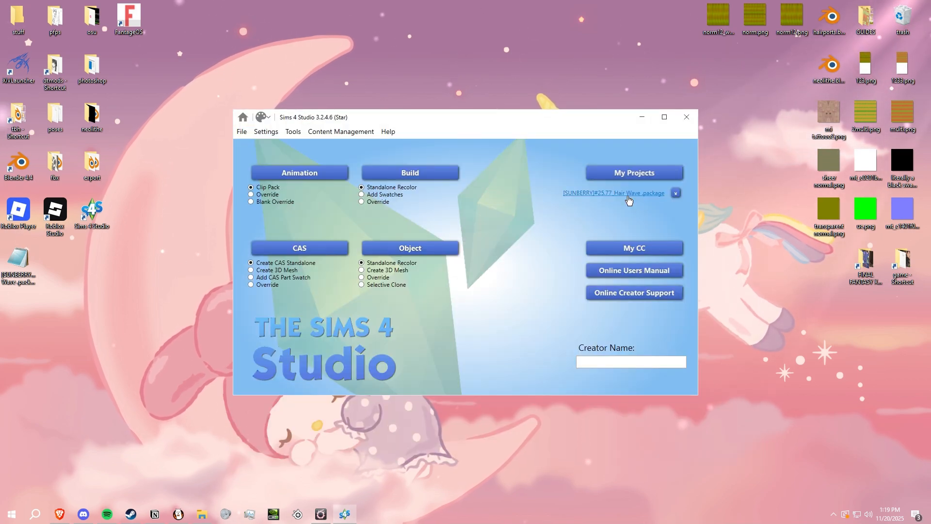
left_click(609, 194)
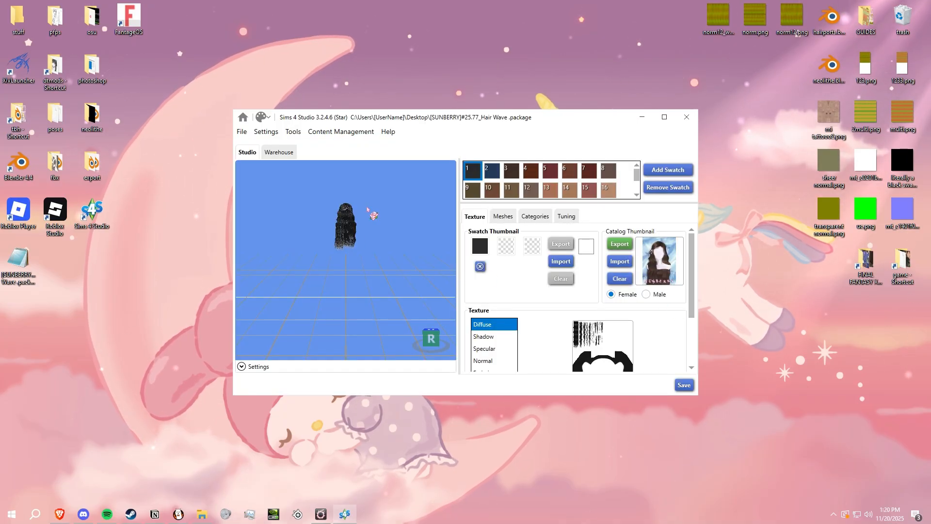
- Export the diffuse texture of hair swatch 27 to the desktop as a PNG named 1
scroll(367, 210, "up", 6)
middle_click_drag(373, 264, 382, 281)
scroll(373, 280, "up", 3)
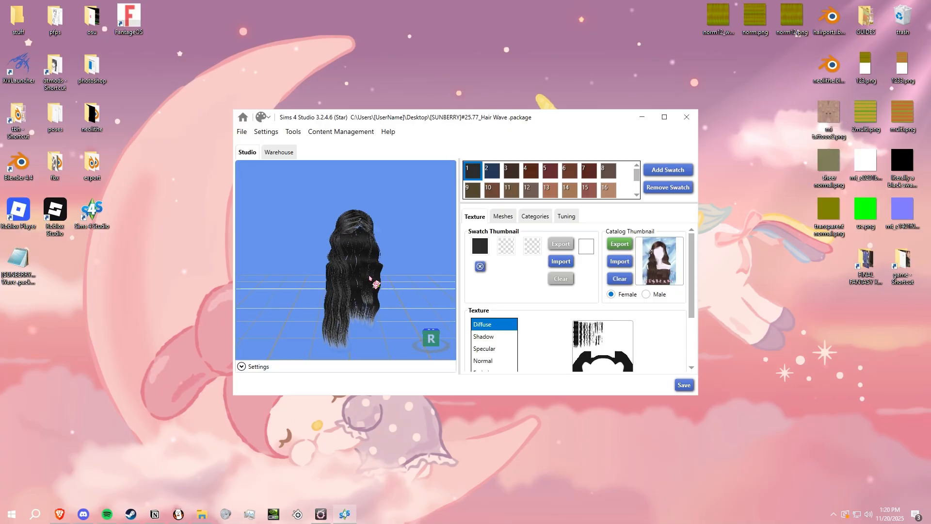
scroll(366, 269, "up", 3)
scroll(556, 190, "down", 2)
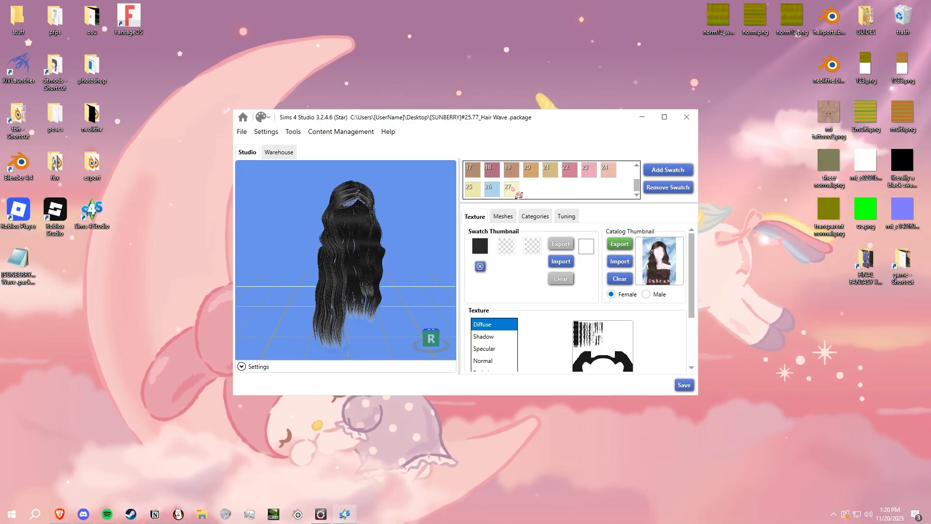
left_click(511, 189)
scroll(632, 249, "down", 3)
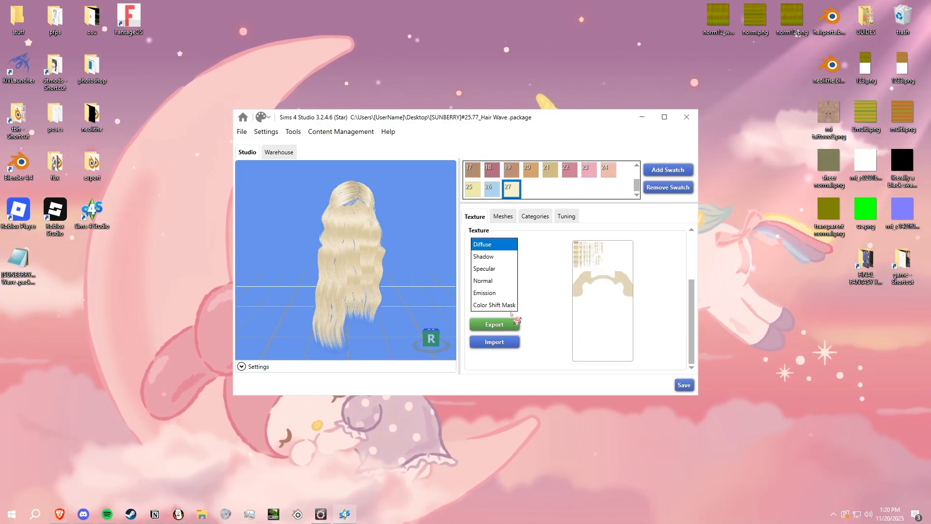
left_click(511, 322)
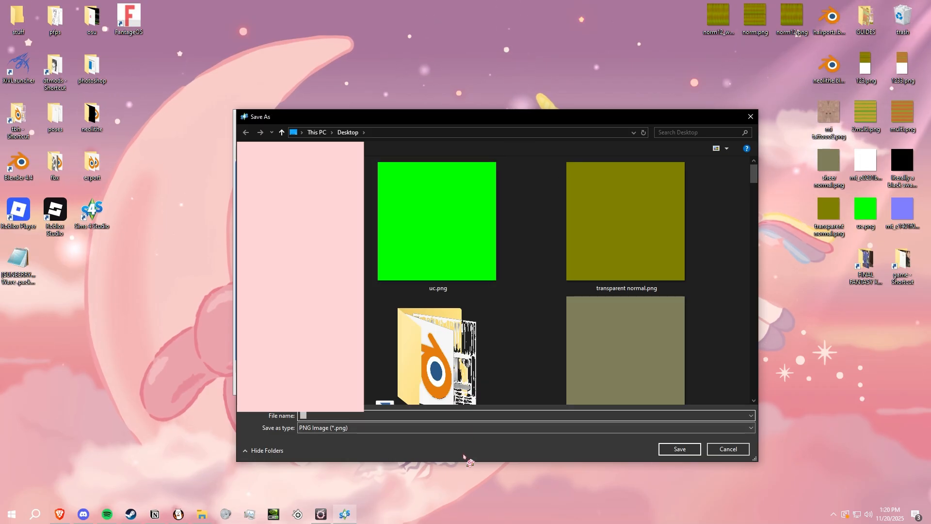
type("1")
left_click(224, 453)
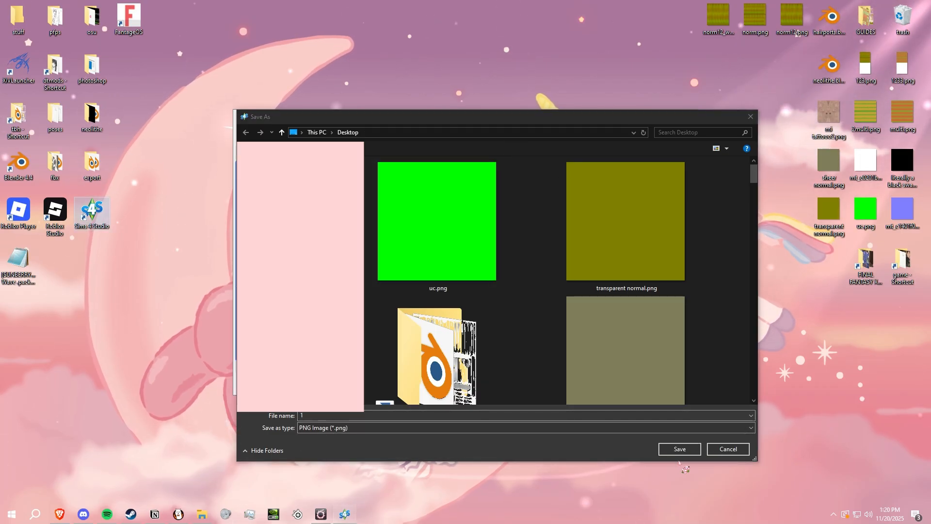
left_click(680, 449)
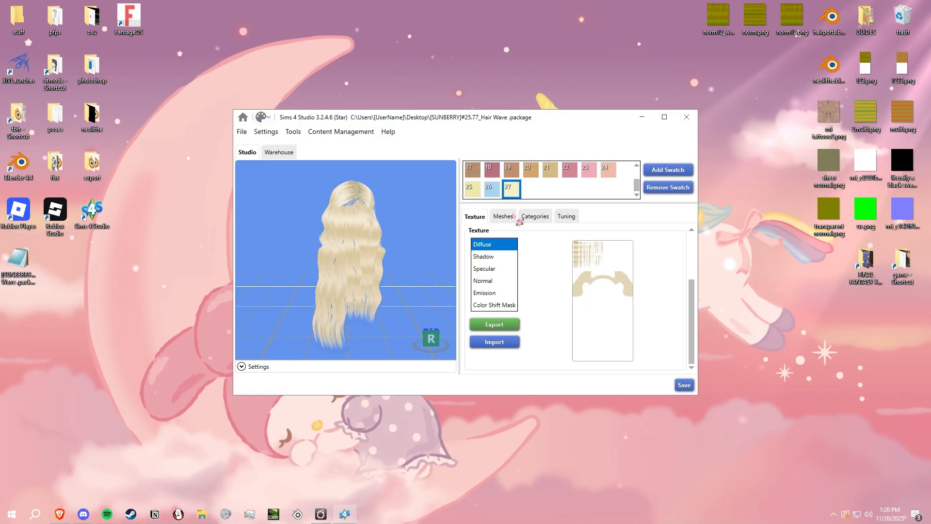
- Export the hair's LOD 0 mesh to the desktop as a Blender file named 1
left_click(507, 216)
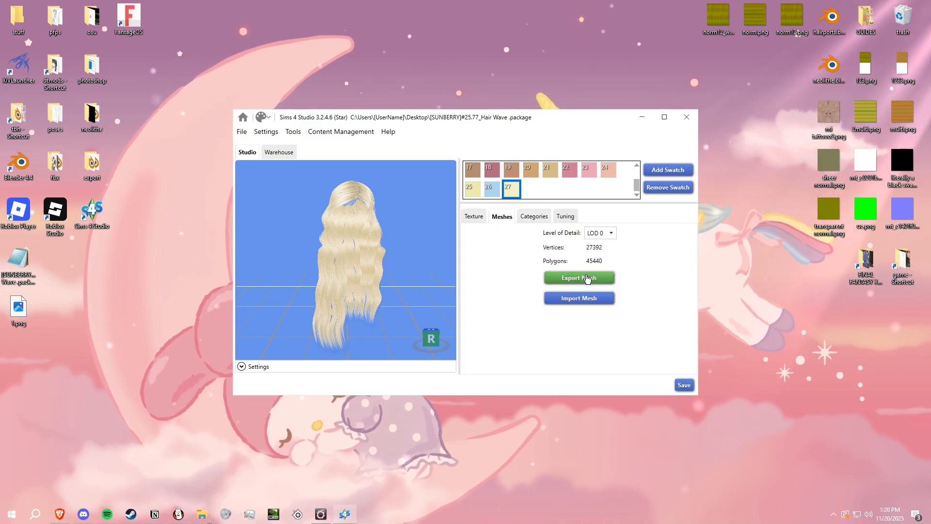
left_click(586, 278)
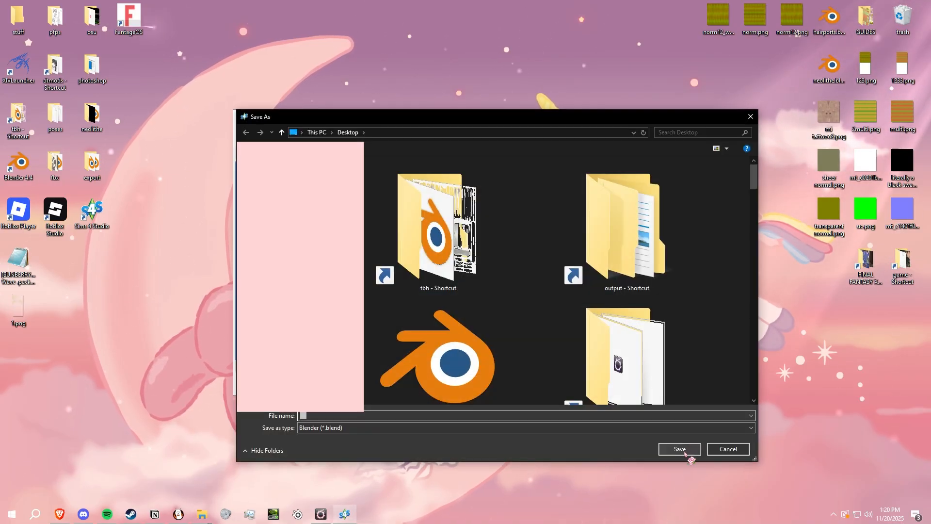
type("1")
left_click(684, 461)
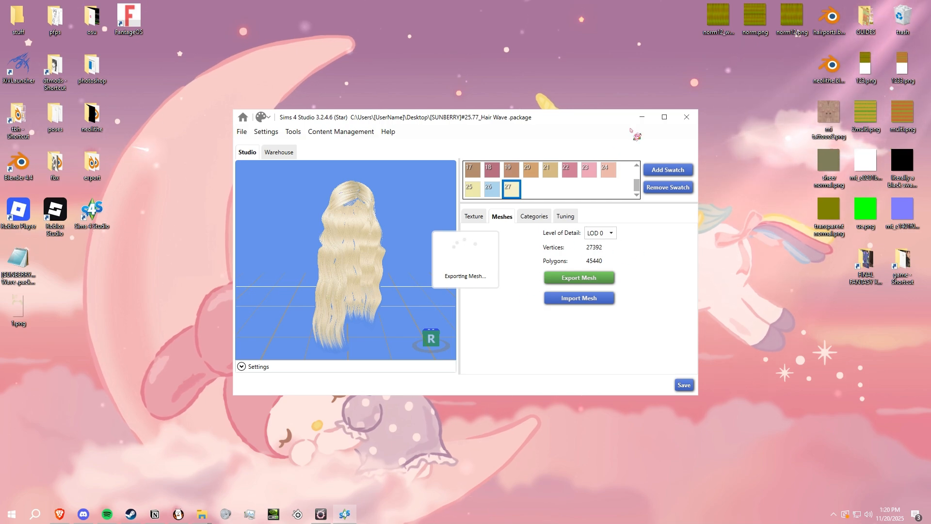
- Minimize Sims 4 Studio and launch FFXIV TexTools
left_click(642, 117)
left_click(35, 513)
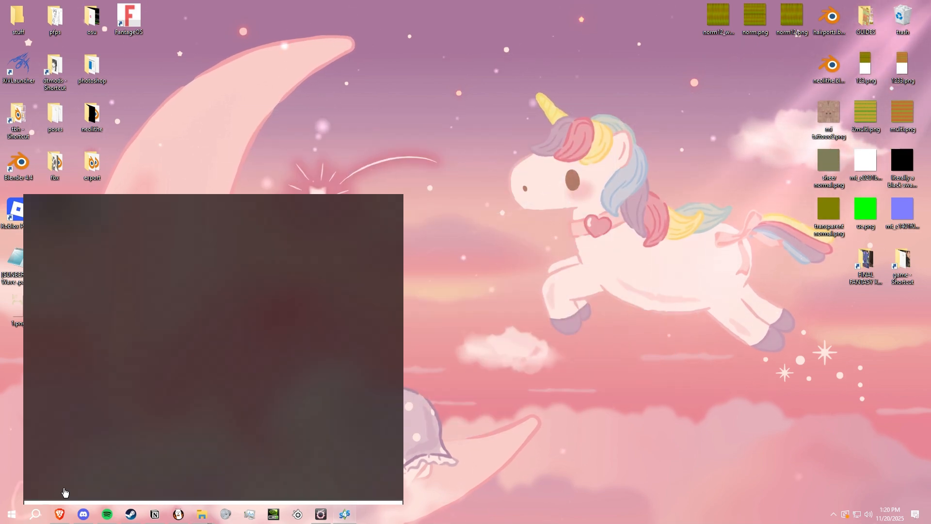
left_click(110, 341)
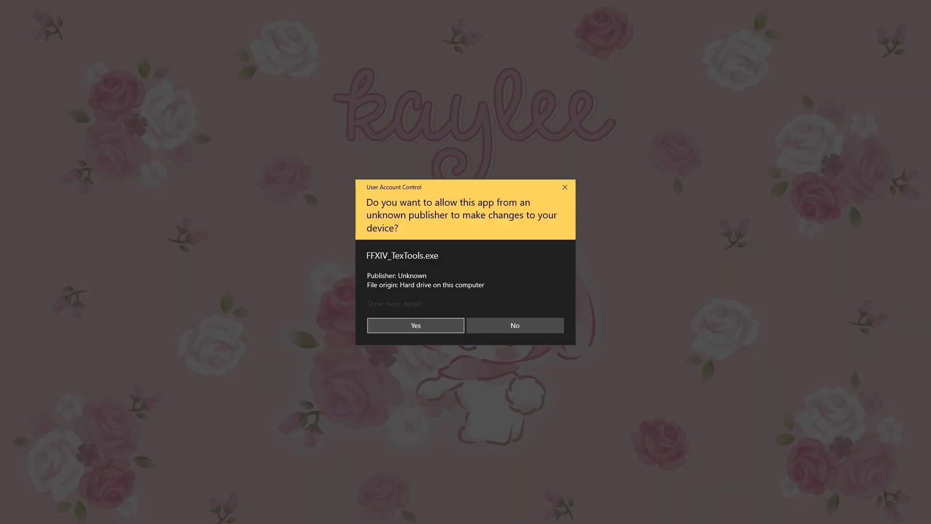
left_click(446, 324)
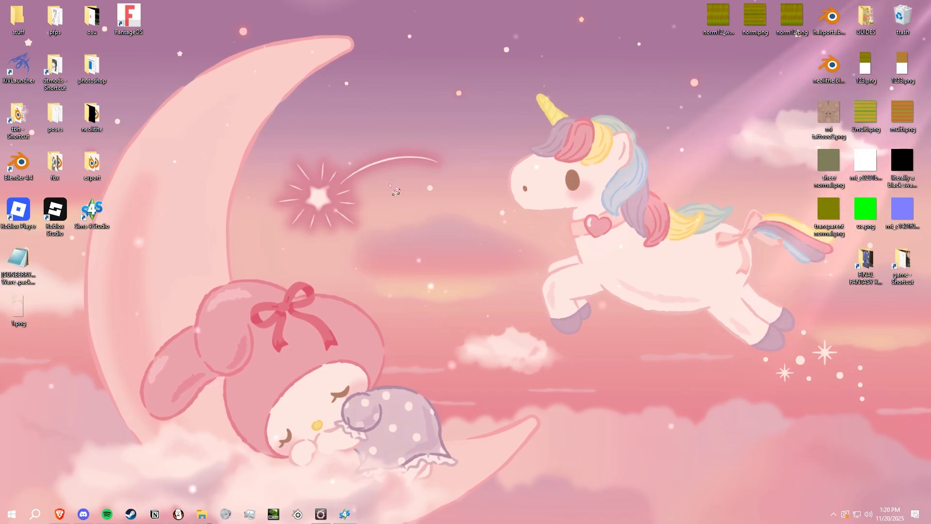
- Create a new folder named 123 on the desktop
right_click(138, 270)
mouse_move(212, 385)
left_click(258, 384)
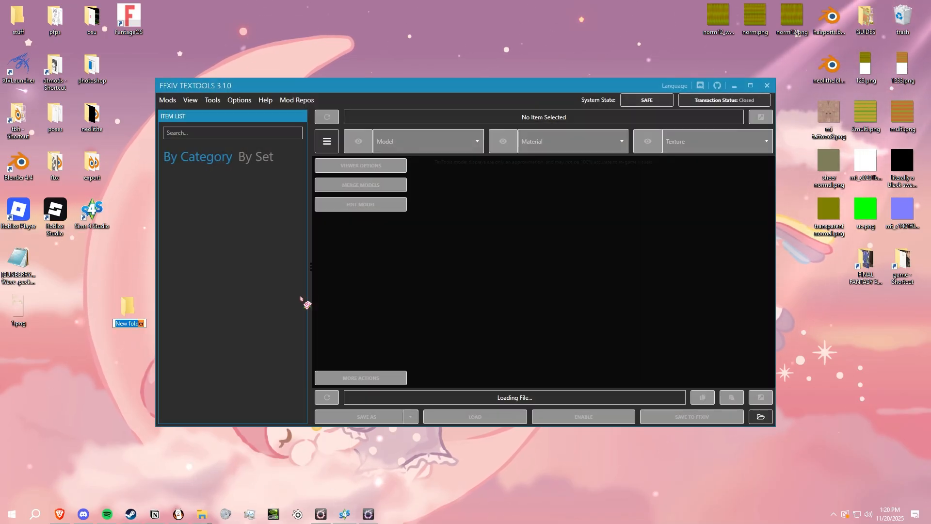
type("123")
key("Return")
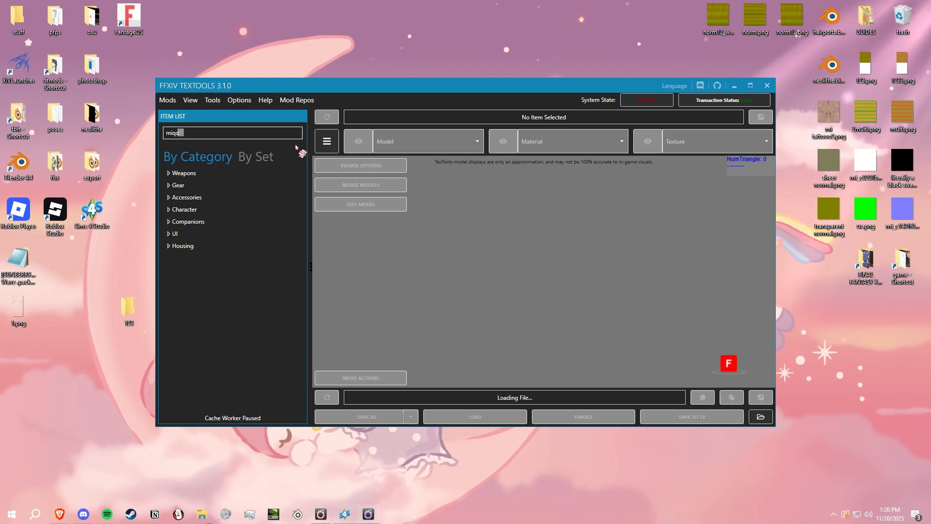
- Search the TexTools items for "miqo face 4" and export the Miqote Female Face 4 model as c0801f0004_fac.fbx
type("face 4")
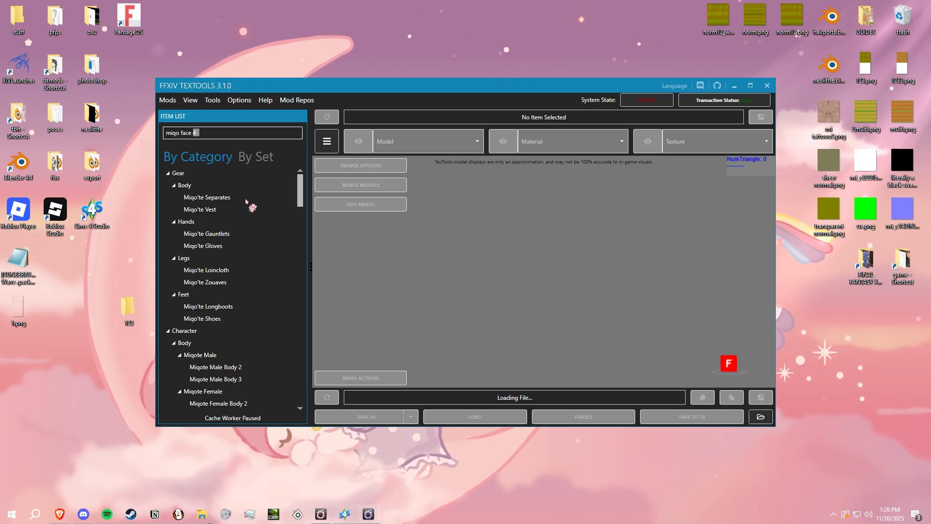
left_click(246, 269)
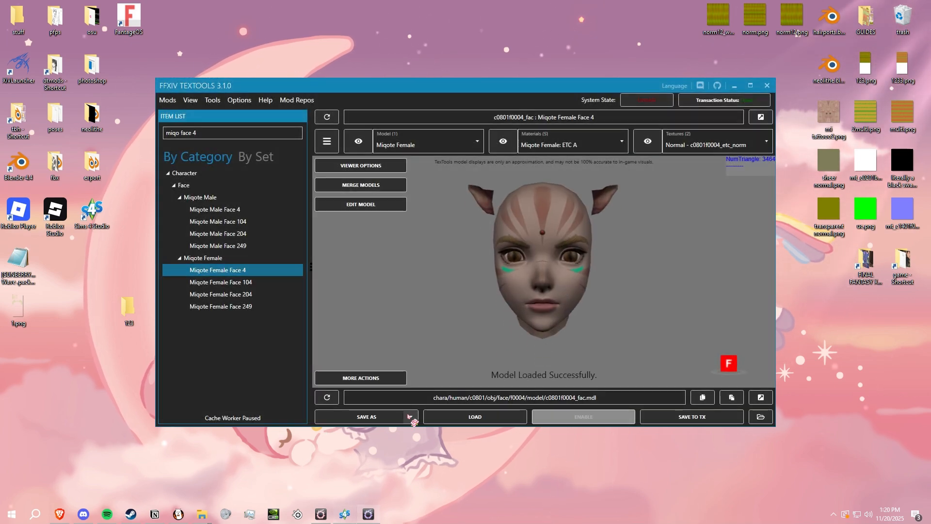
left_click(410, 417)
left_click(429, 451)
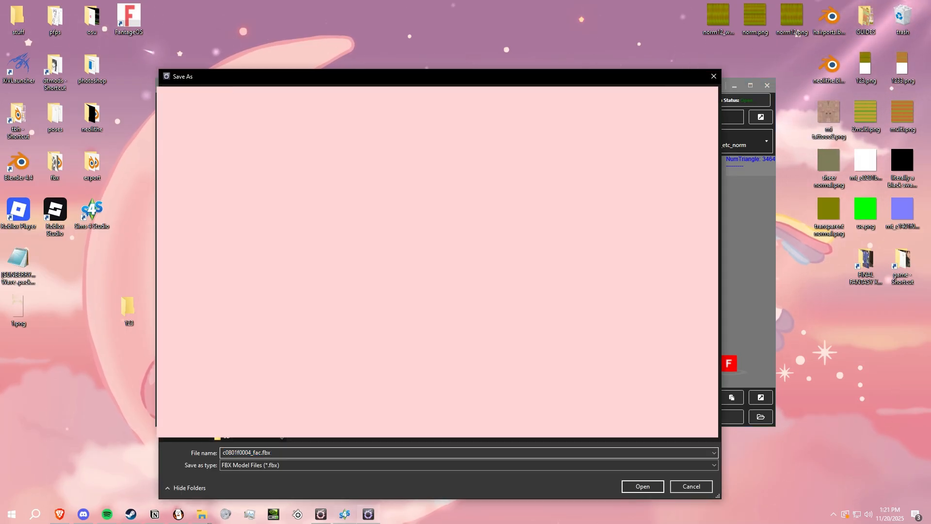
left_click(641, 487)
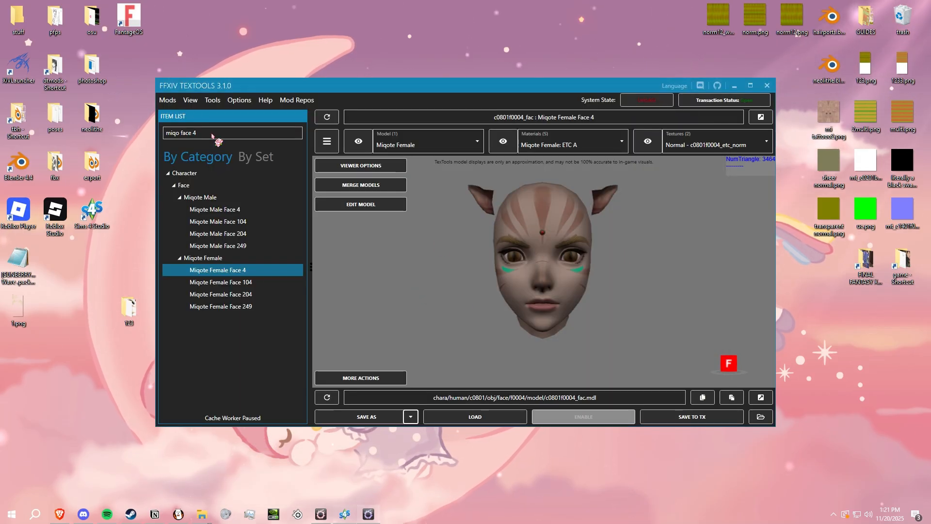
- Search the item list for "the emperor's new" and load The Emperor's New Robe from the body gear
double_click(229, 138)
left_click_drag(229, 137, 131, 131)
type("the emperor")
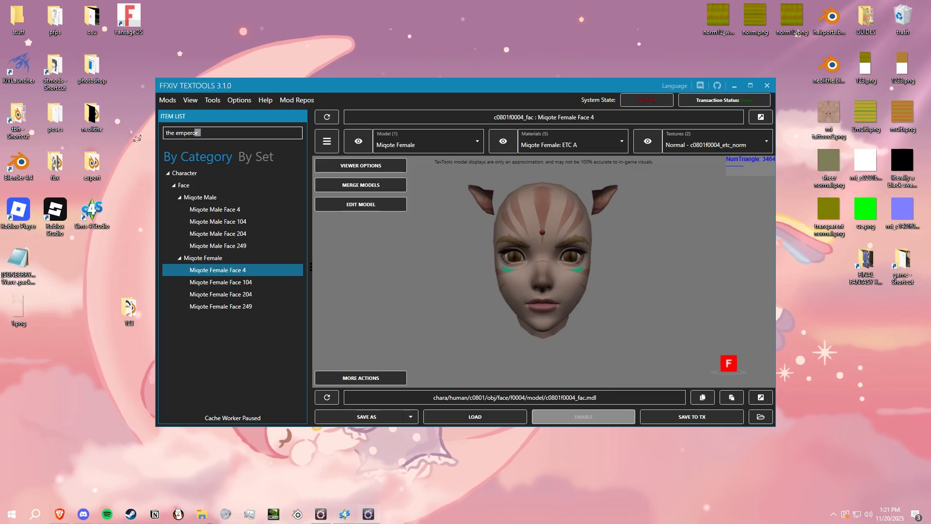
type("'s new")
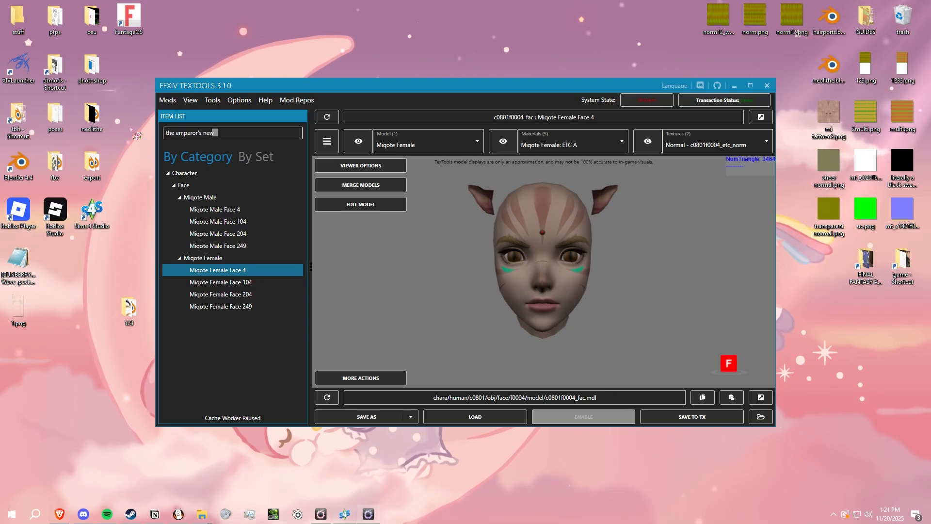
left_click(192, 294)
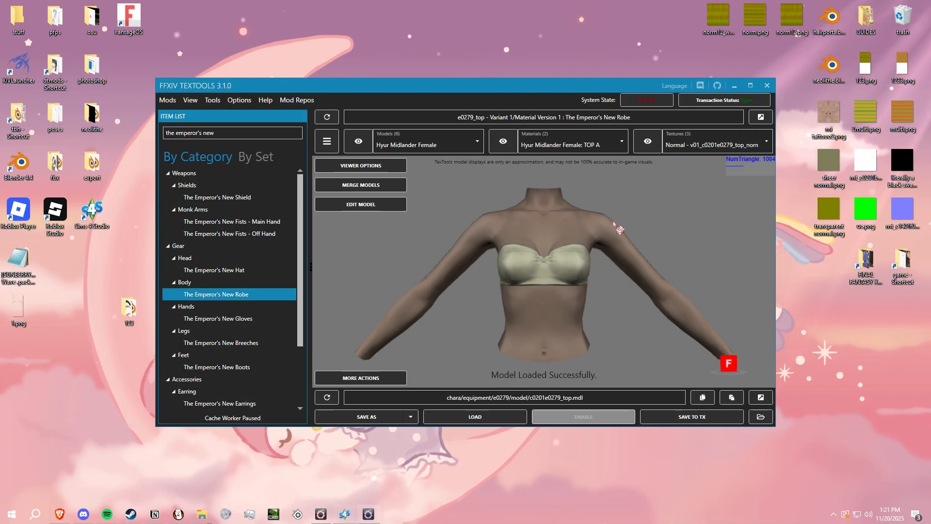
- Enable the Miqote Female racial model in the robe's metadata and save the change to TexTools
right_click_drag(614, 223, 601, 235)
left_click(390, 147)
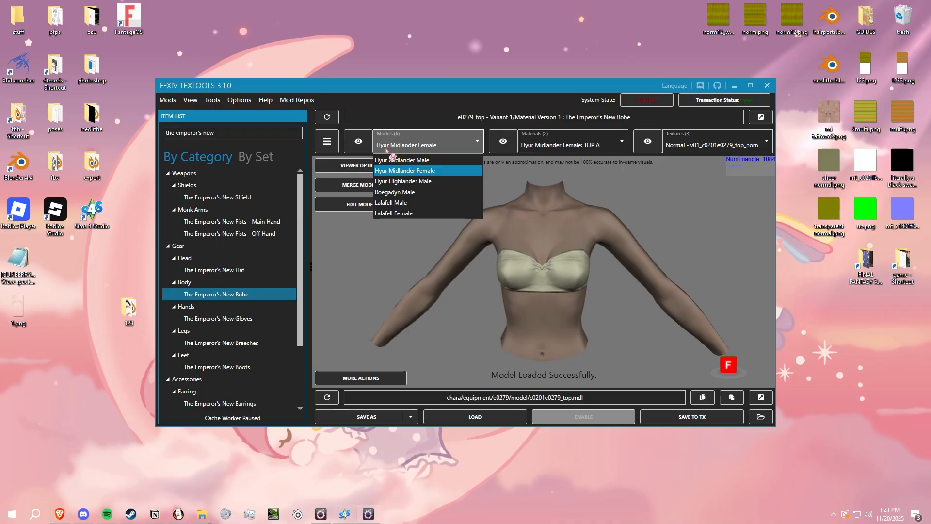
left_click(388, 171)
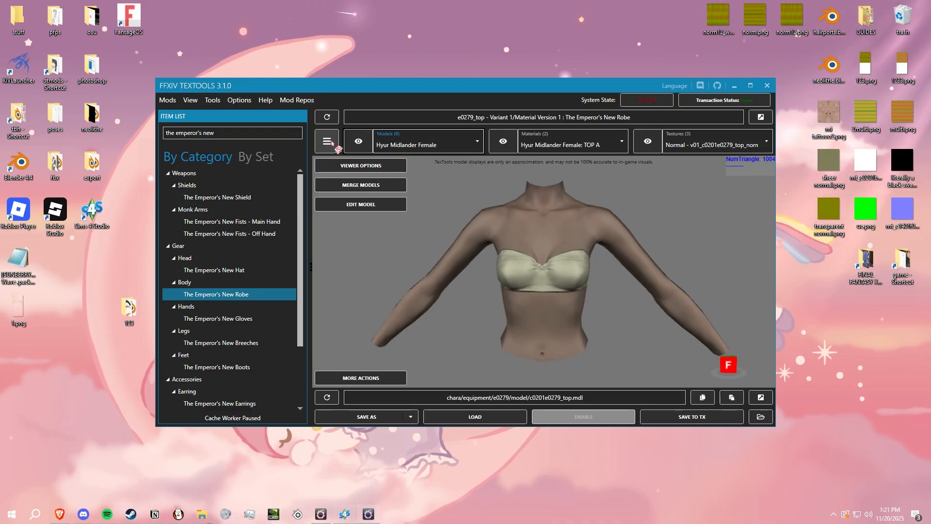
left_click(331, 141)
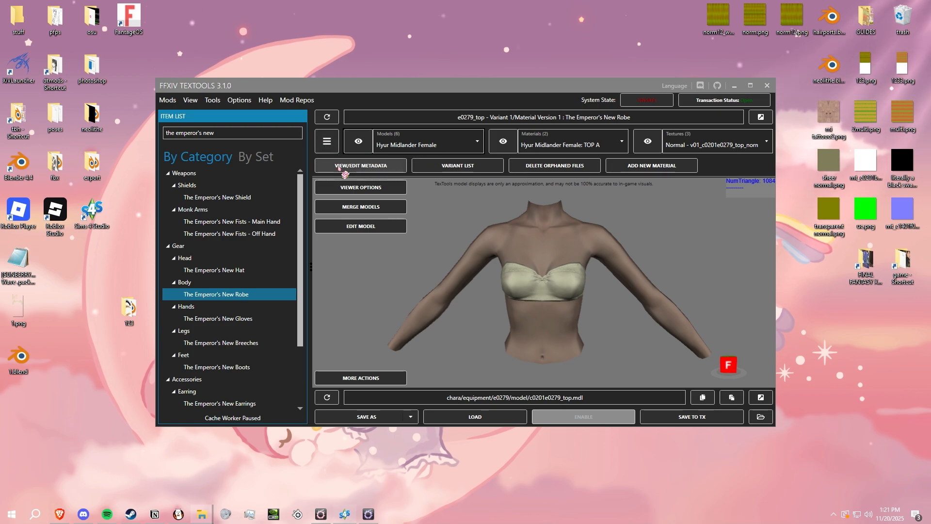
left_click(339, 166)
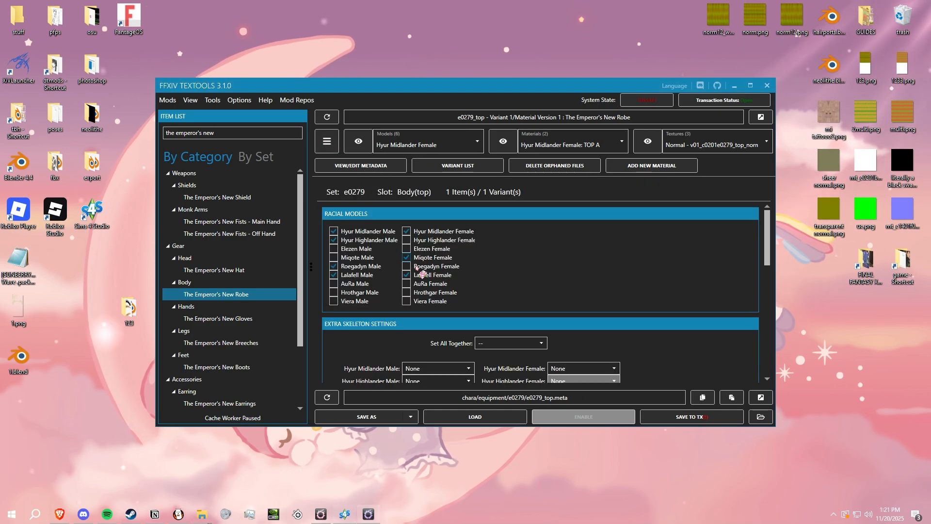
left_click(661, 420)
- Export the robe's Miqote Female model as c0801e0279_top.fbx and return to the desktop
left_click(401, 140)
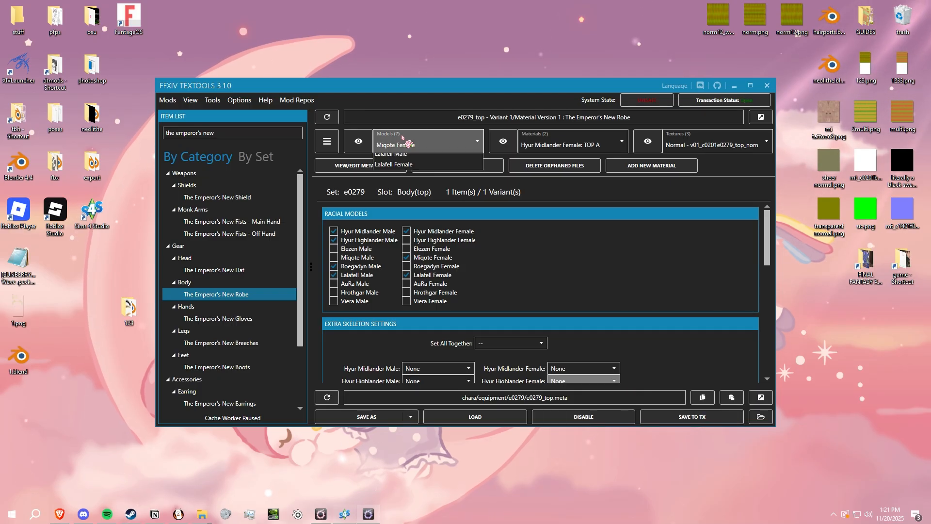
left_click(418, 192)
left_click(361, 142)
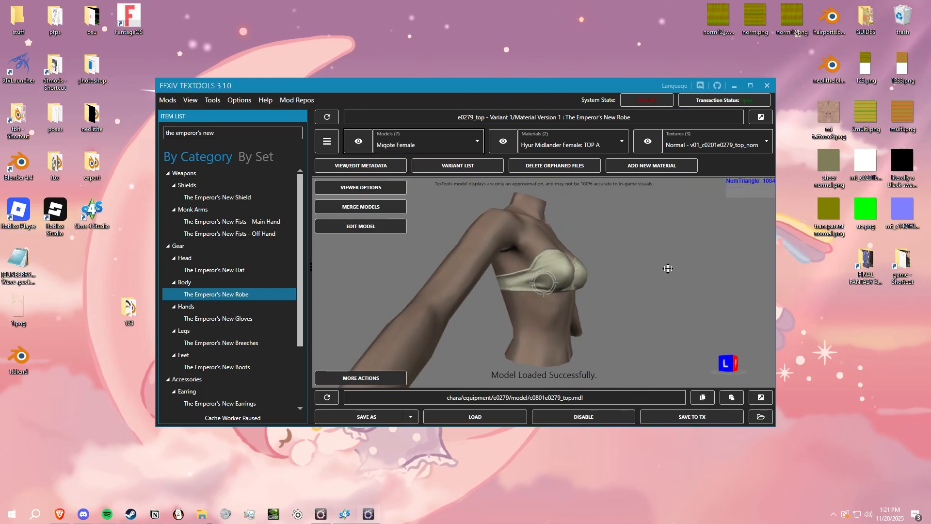
left_click(440, 145)
left_click(440, 145)
left_click(410, 416)
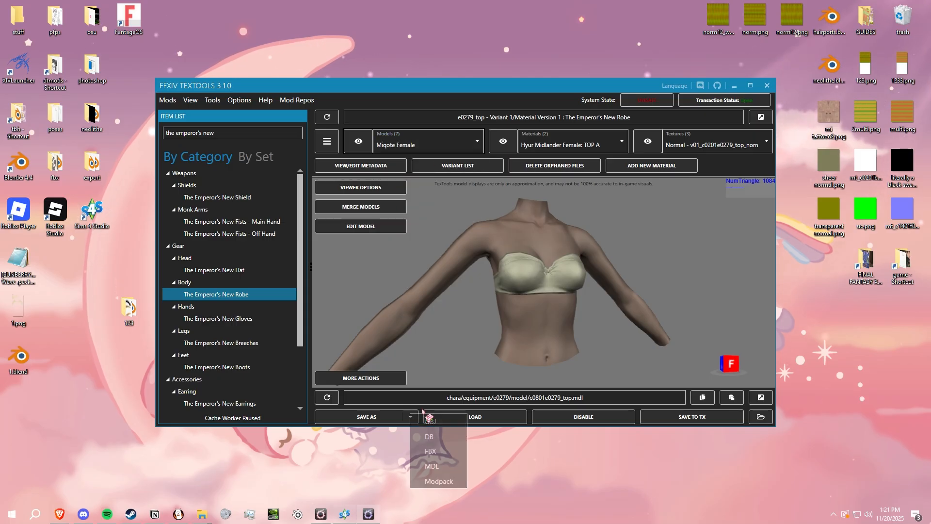
left_click(456, 452)
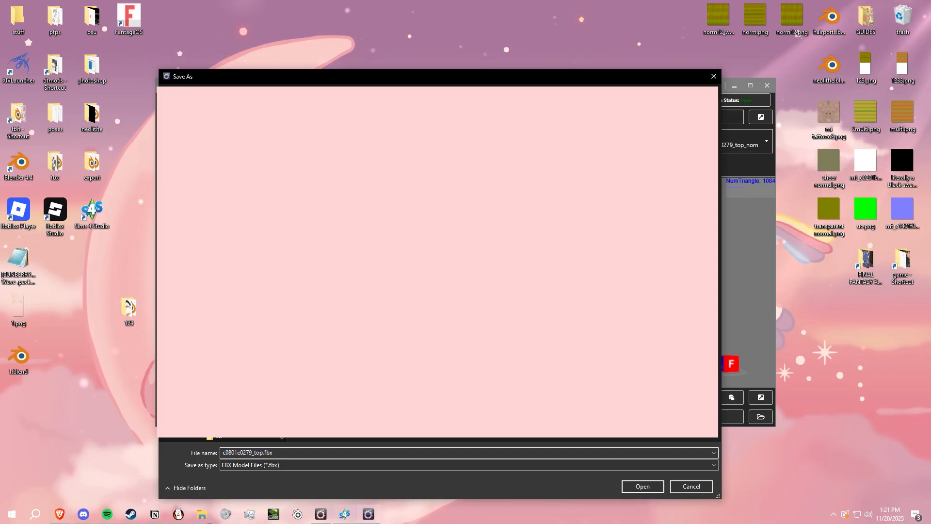
left_click(631, 487)
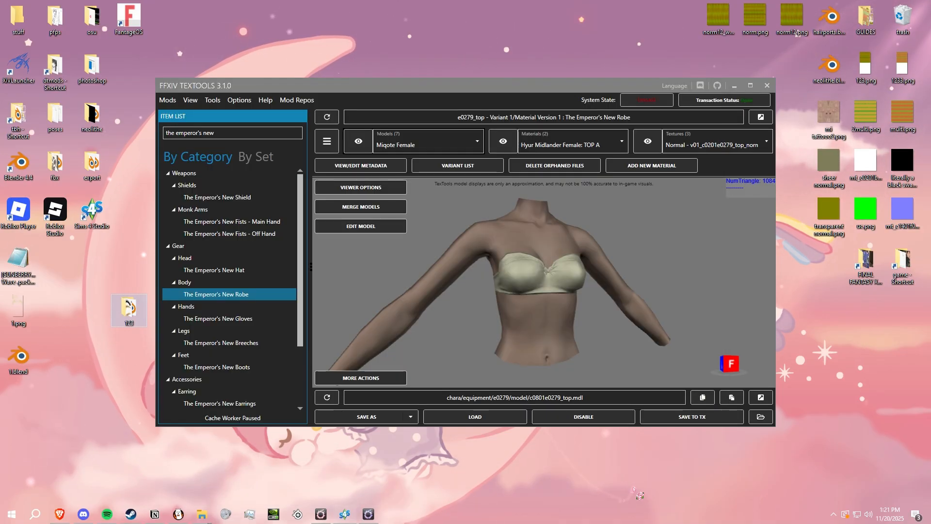
left_click_drag(530, 335, 333, 445)
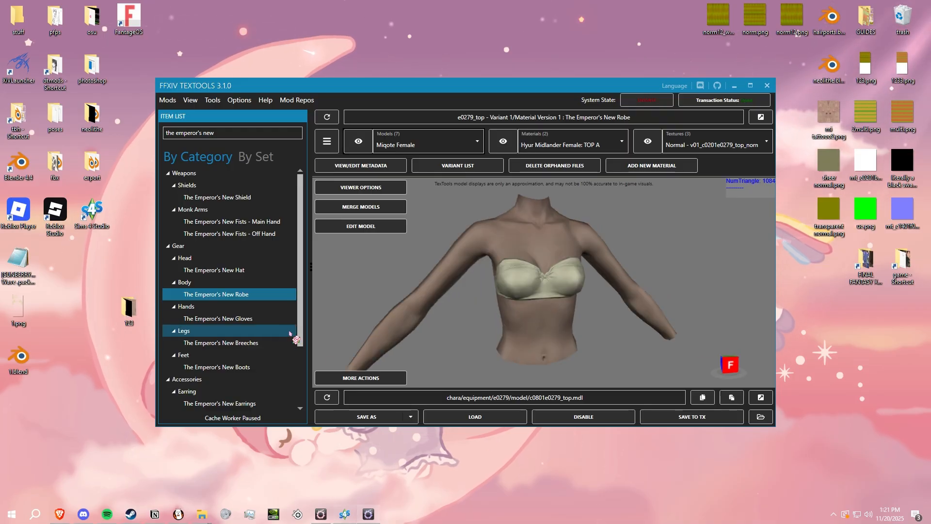
left_click(734, 86)
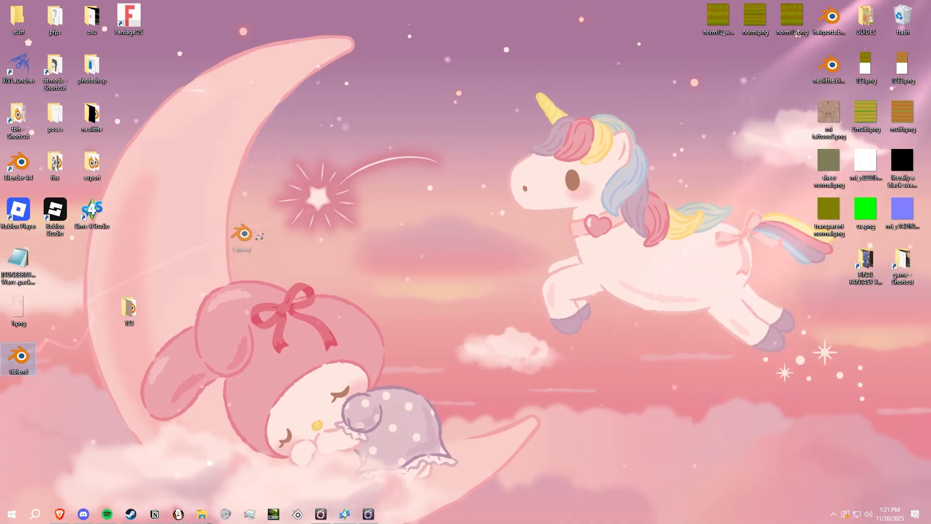
- Open 1.blend from the desktop in Blender and select the hair mesh in the viewport
left_click_drag(252, 230, 252, 223)
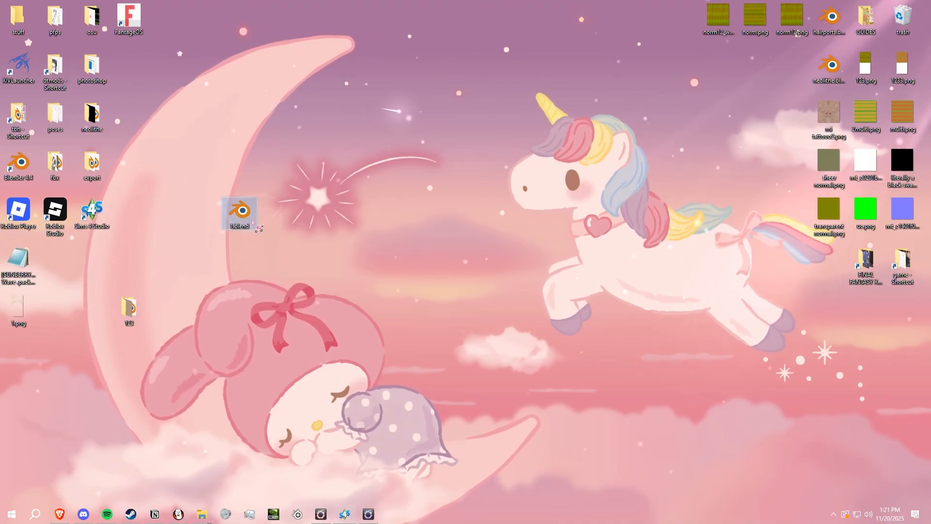
double_click(252, 222)
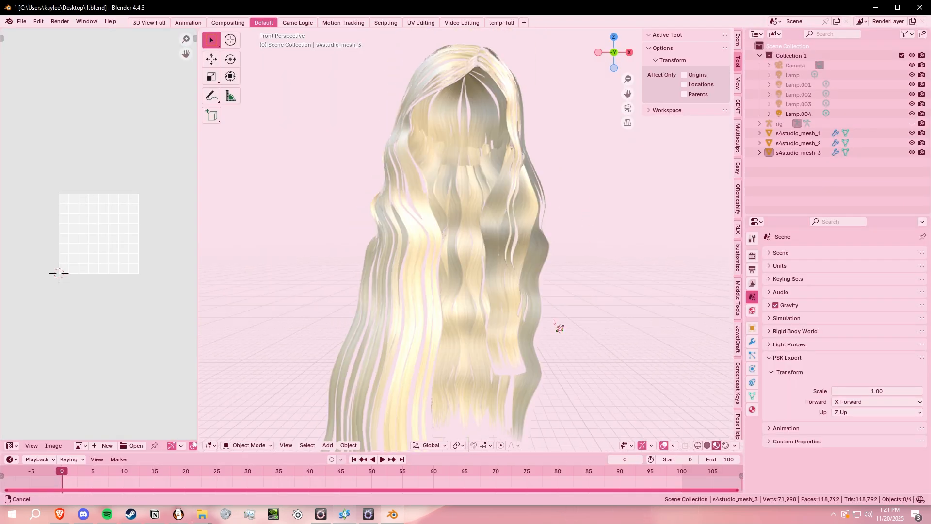
left_click(466, 166)
middle_click_drag(533, 271, 580, 295)
left_click(484, 167)
mouse_move(543, 249)
middle_mouse_down()
mouse_move(501, 252)
mouse_move(522, 277)
mouse_move(543, 267)
middle_mouse_up()
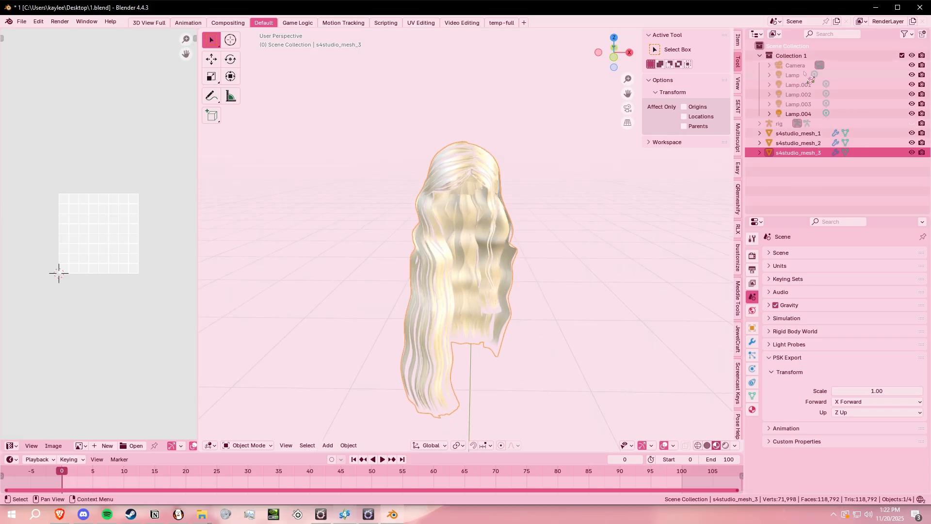
- Delete the camera, all the lamps and the rig from the scene, leaving only the three s4studio meshes
left_click_drag(804, 74, 782, 62)
left_click_drag(799, 146, 780, 114)
left_click_drag(789, 67, 787, 88)
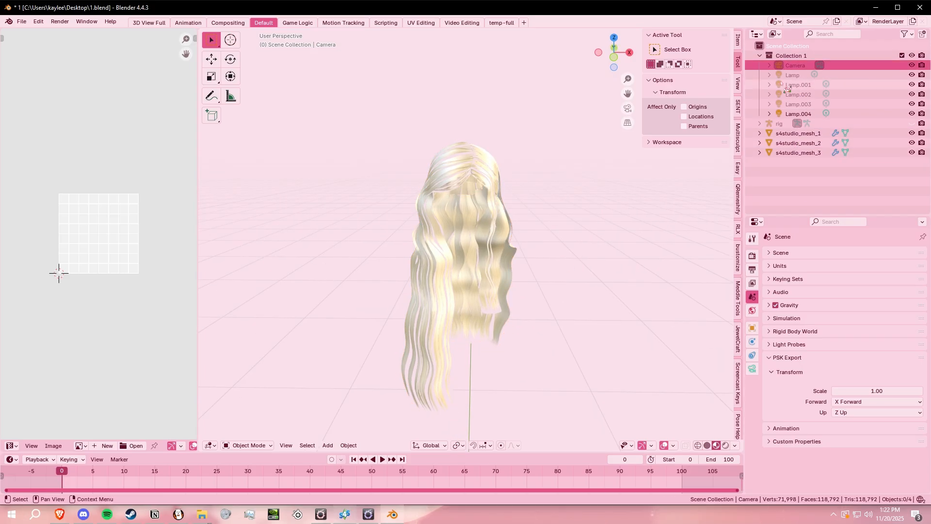
left_click(774, 124, "shift")
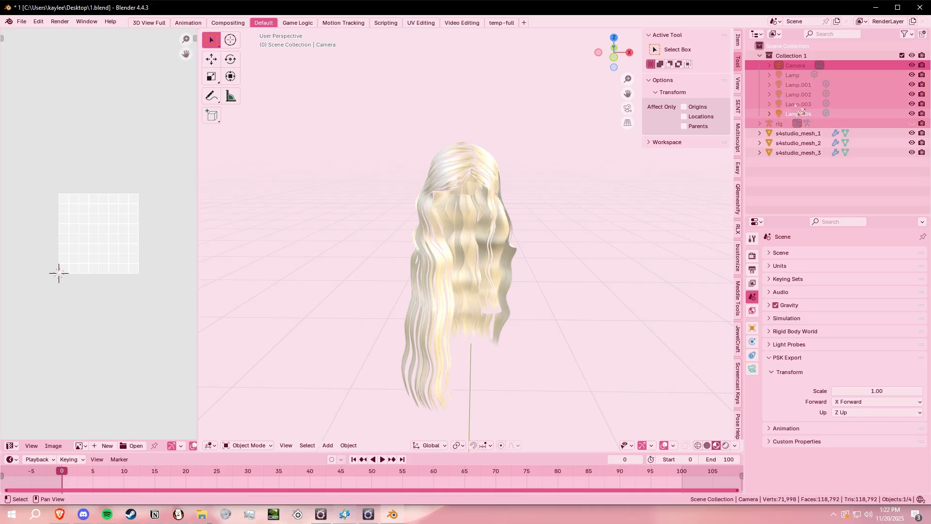
right_click(776, 127)
left_click(763, 144)
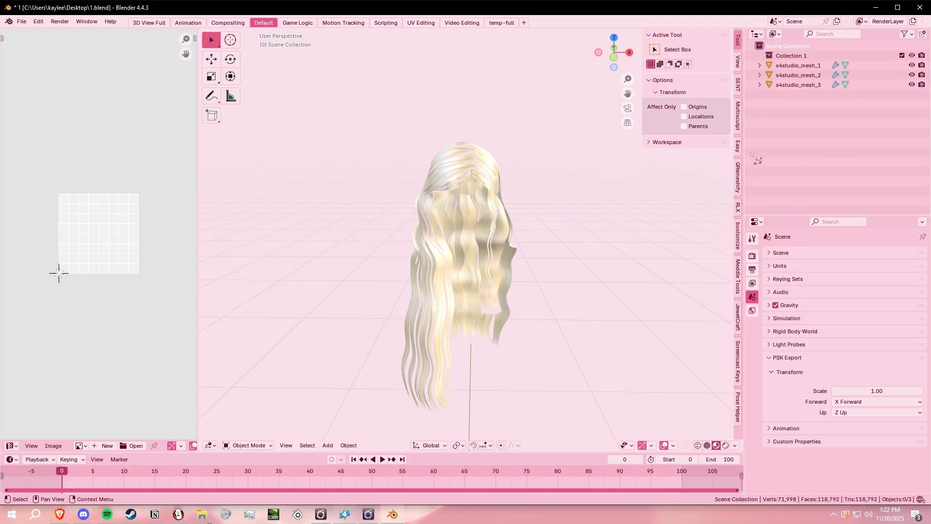
- Hide s4studio_mesh_3 to isolate the other two hair meshes
left_click(802, 66)
scroll(443, 294, "up", 3)
middle_click_drag(565, 208, 613, 260)
left_click(795, 85)
key("h")
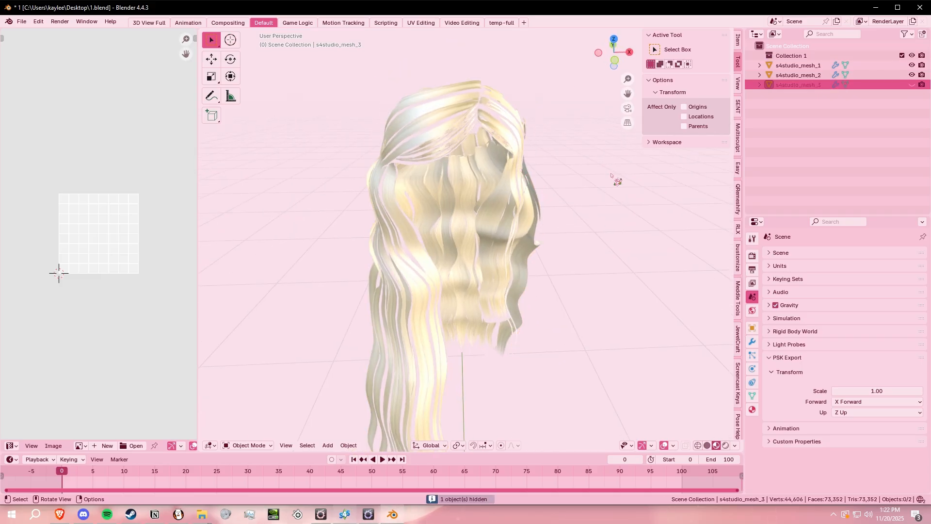
- Delete s4studio_mesh_1 and s4studio_mesh_2, and unhide s4studio_mesh_3
middle_click_drag(633, 328, 615, 318)
middle_click_drag(548, 120, 591, 171)
middle_click_drag(492, 149, 404, 78)
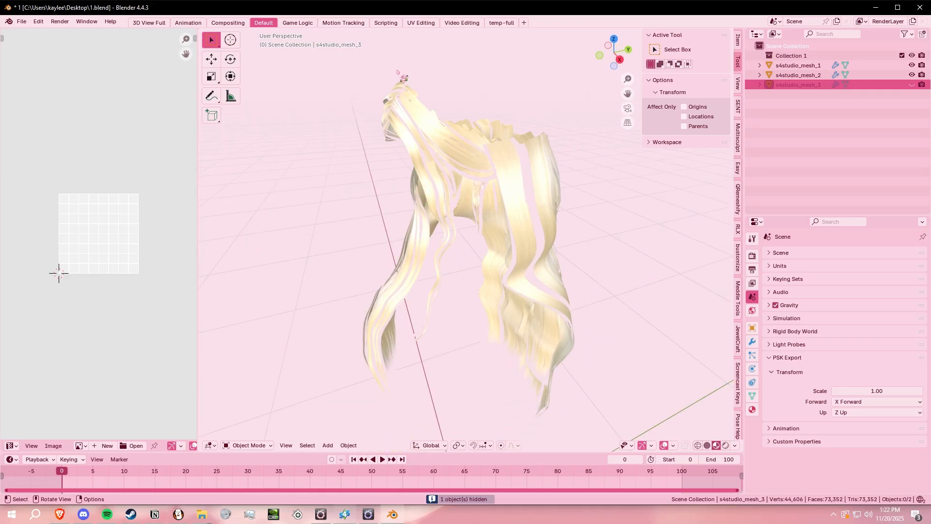
middle_click_drag(576, 214, 354, 49)
left_click_drag(354, 49, 512, 175)
right_click(513, 175)
left_click(465, 363)
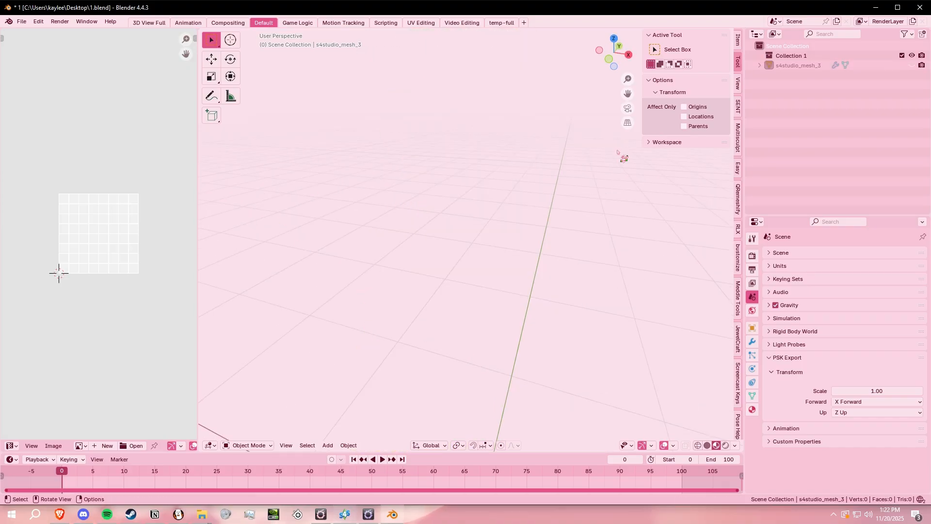
left_click(911, 65)
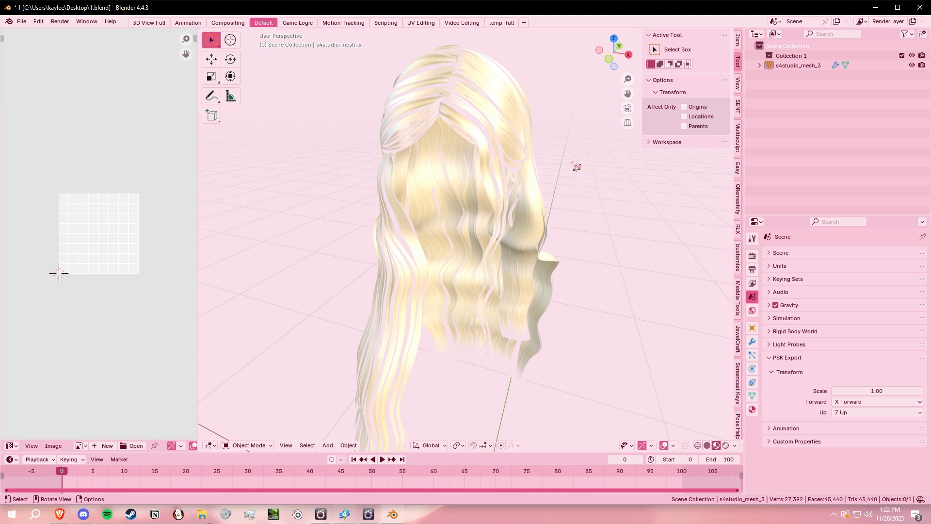
- Check the remaining hair mesh from several angles and export it as an FBX file
middle_click_drag(574, 165, 498, 151)
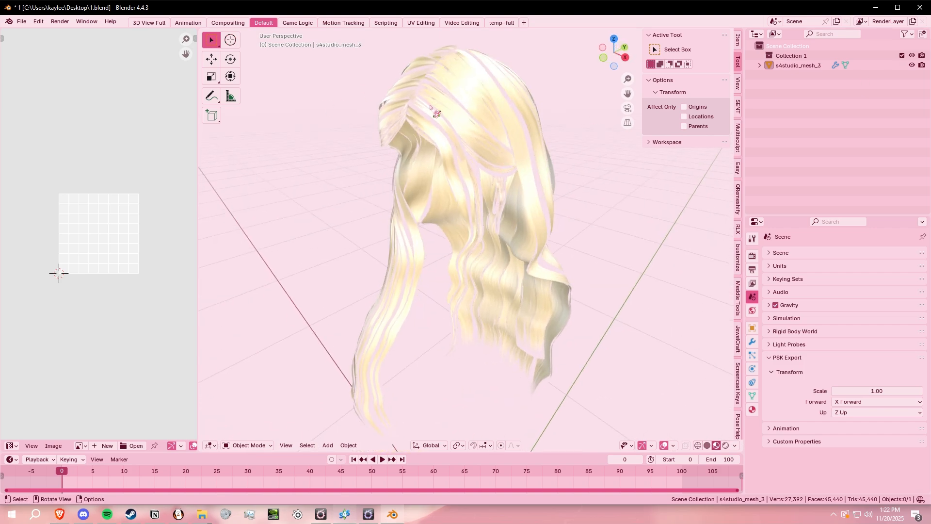
middle_click_drag(424, 100, 530, 85)
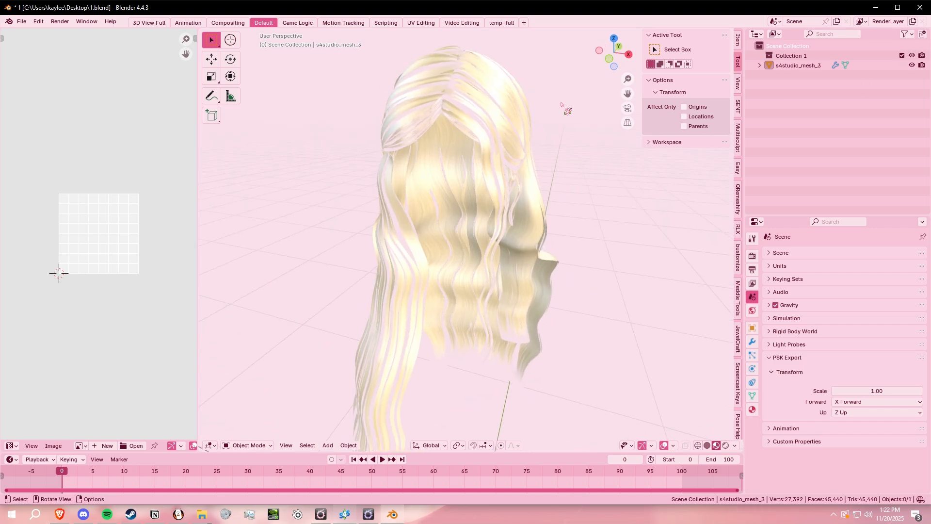
middle_click_drag(567, 110, 538, 128)
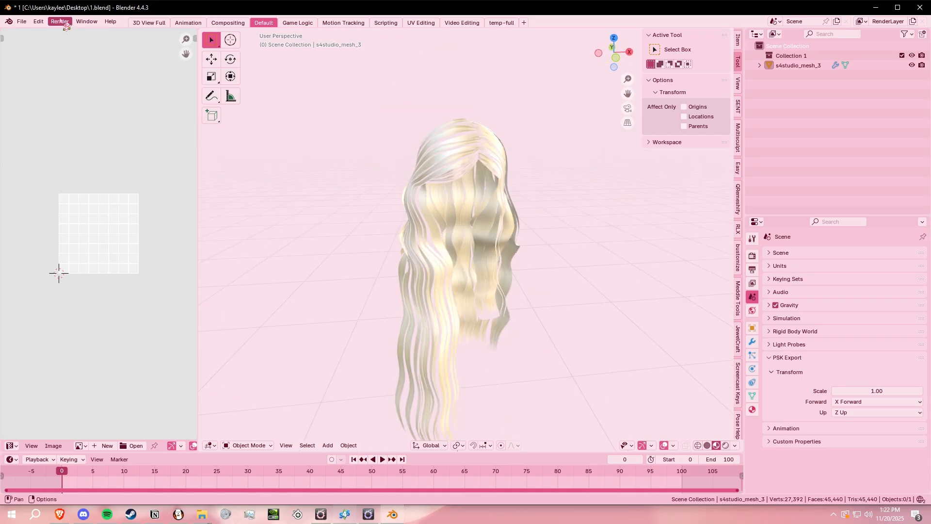
left_click(23, 23)
mouse_move(29, 170)
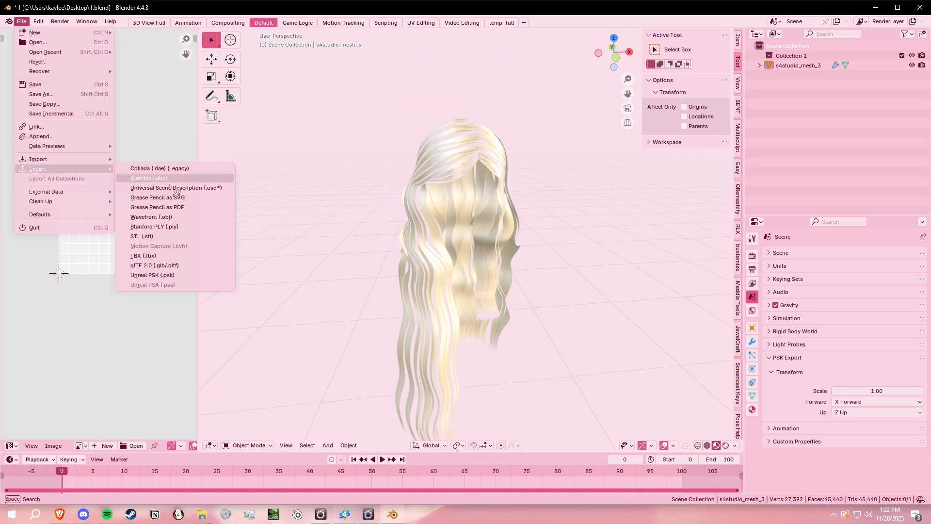
left_click(157, 248)
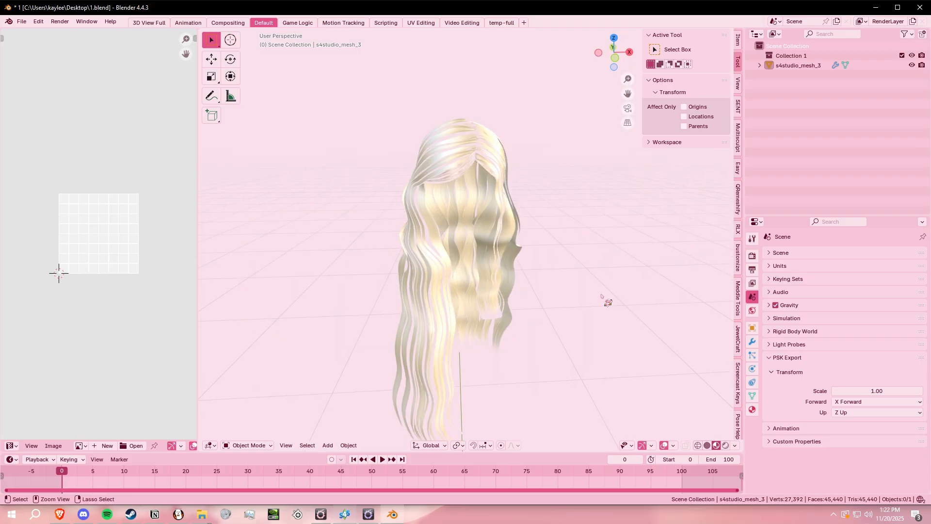
- Start a new Blender file without saving the changes to 1.blend
key("ctrl+n")
left_click(601, 294)
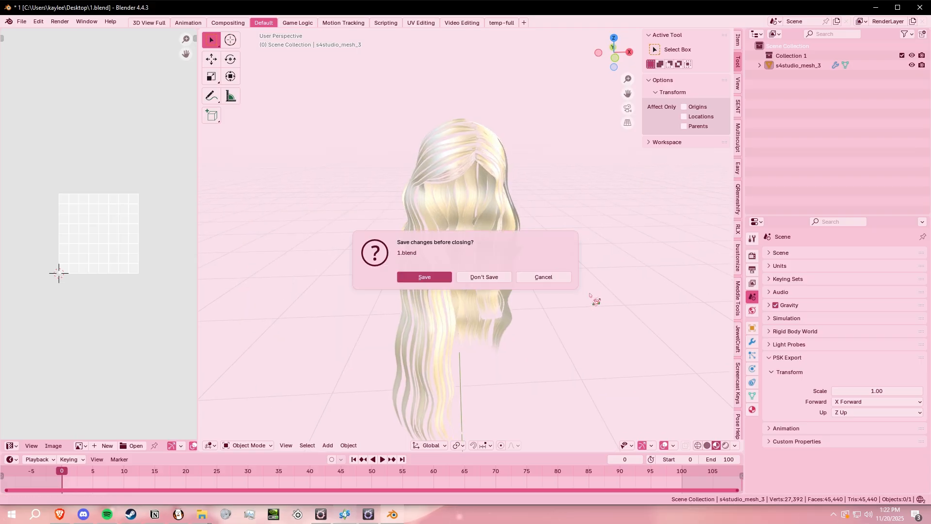
left_click(465, 278)
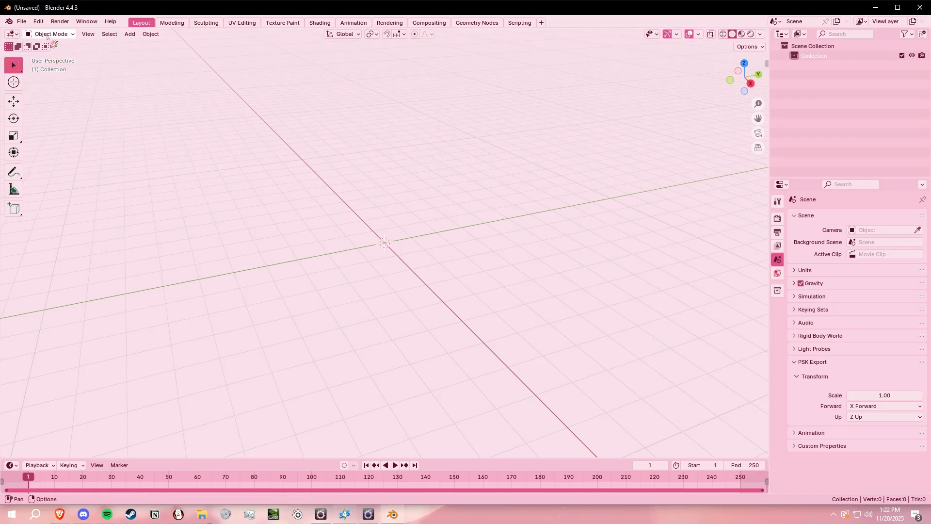
- Import the exported hair FBX into the empty scene
left_click(21, 22)
mouse_move(53, 164)
left_click(216, 233)
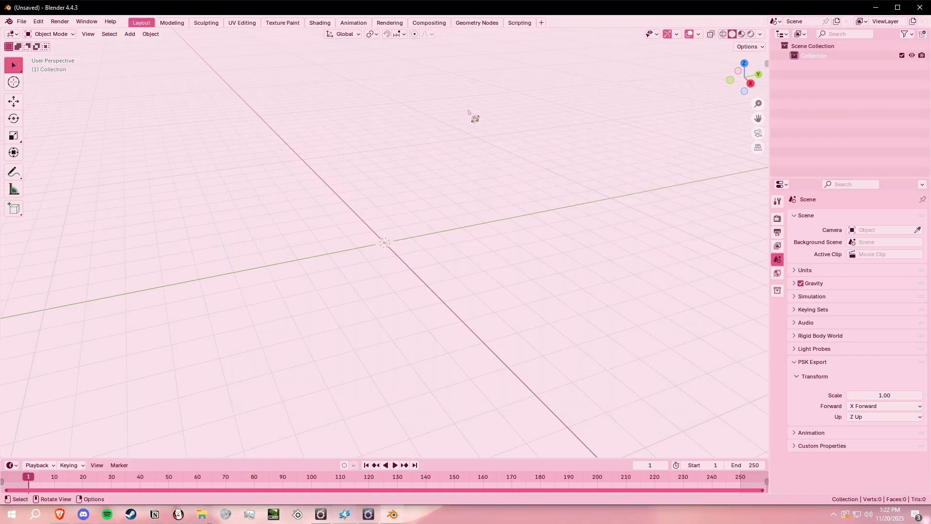
mouse_move(570, 243)
middle_mouse_down()
mouse_move(609, 187)
mouse_move(595, 395)
mouse_move(597, 333)
mouse_move(558, 216)
middle_mouse_up()
- Switch the viewport shading to Material Preview for the imported hair
key("z")
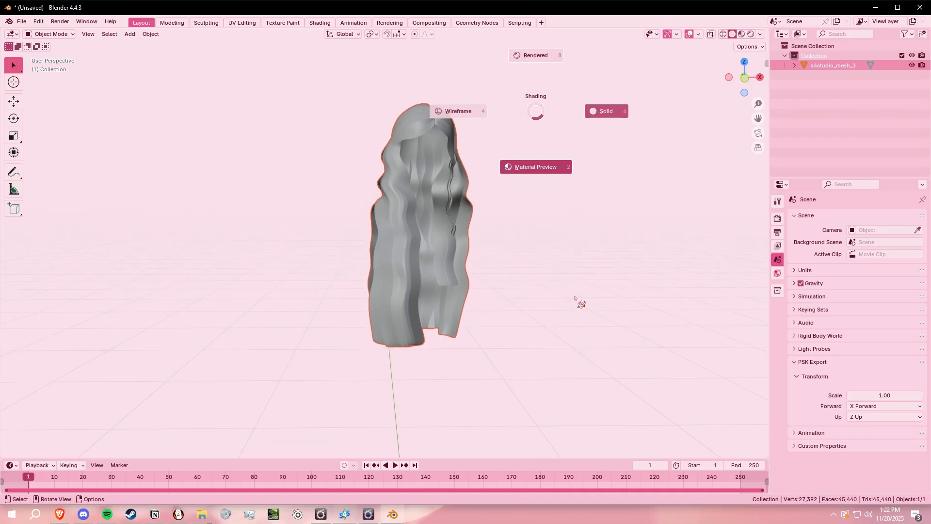
left_click(575, 298)
scroll(569, 246, "up", 3)
middle_click_drag(615, 183, 598, 174)
key("z")
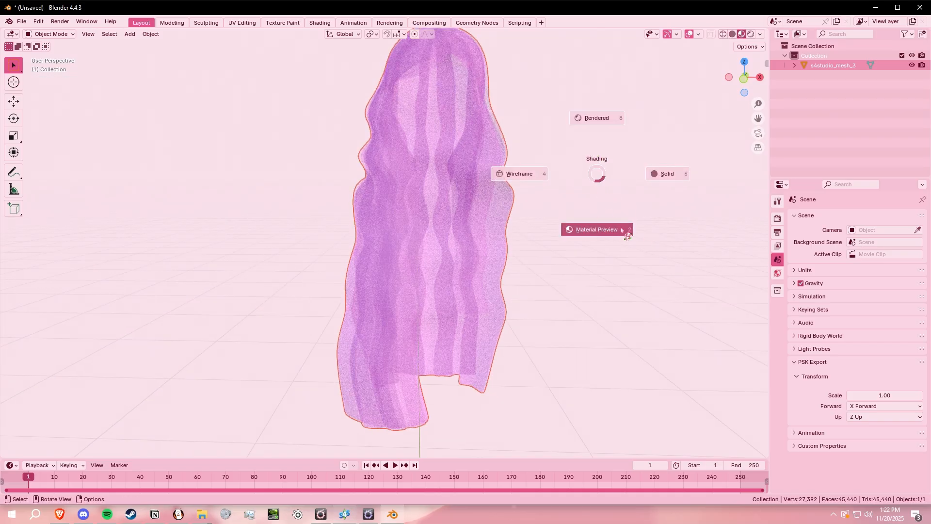
left_click(589, 230)
middle_click_drag(592, 198, 640, 228)
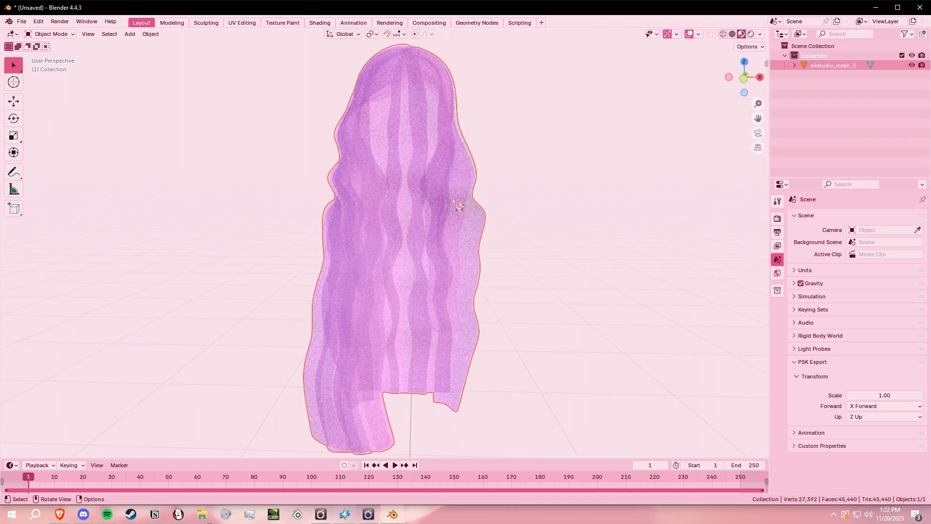
- Remove the DiffuseMap material from s4studio_mesh_3 and assign a new material in its place
left_click(362, 77)
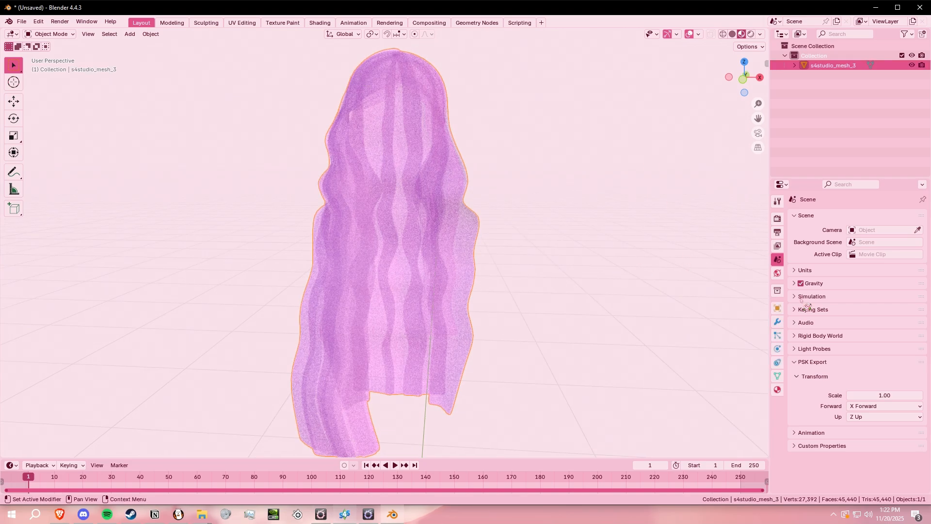
left_click(778, 391)
left_click(796, 319)
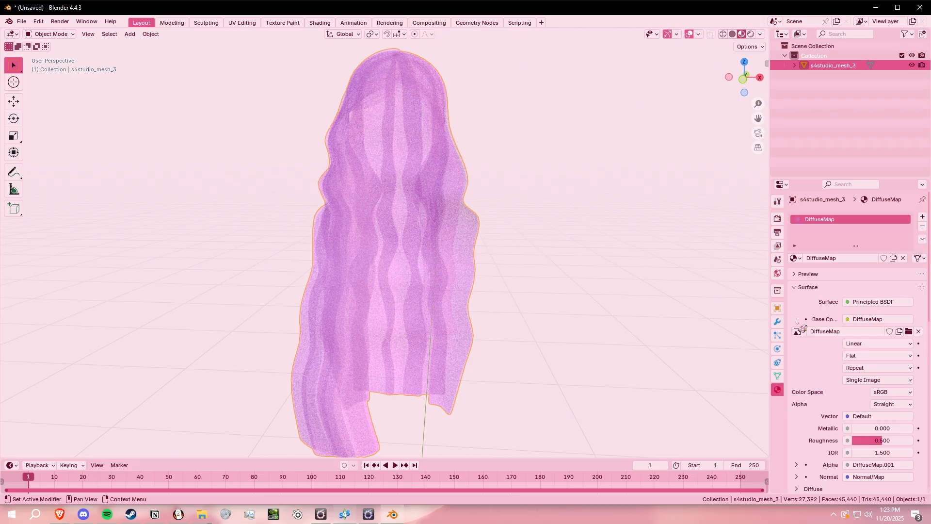
left_click(918, 331)
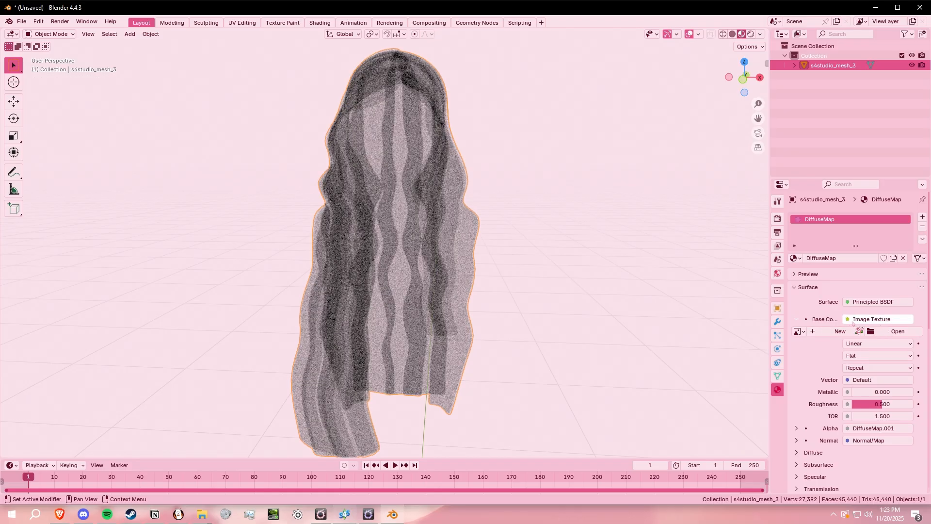
left_click(922, 226)
left_click(922, 216)
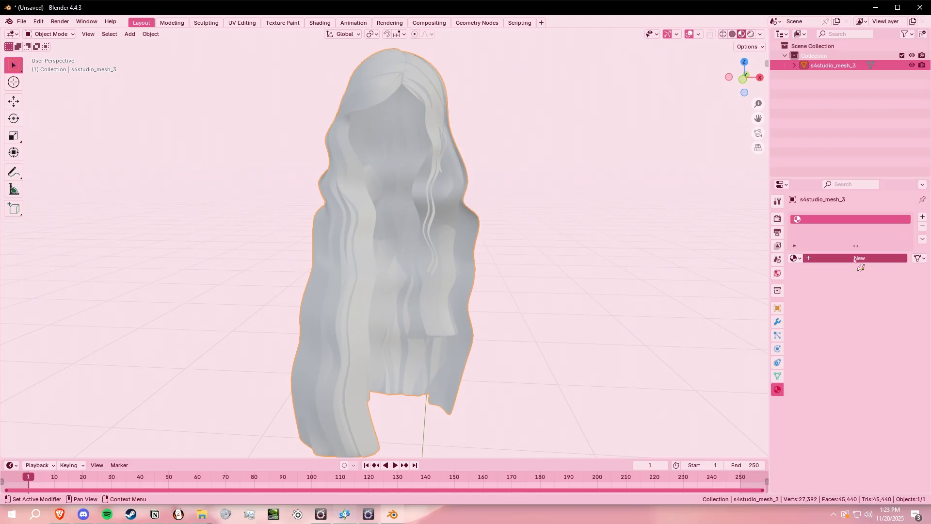
left_click(859, 258)
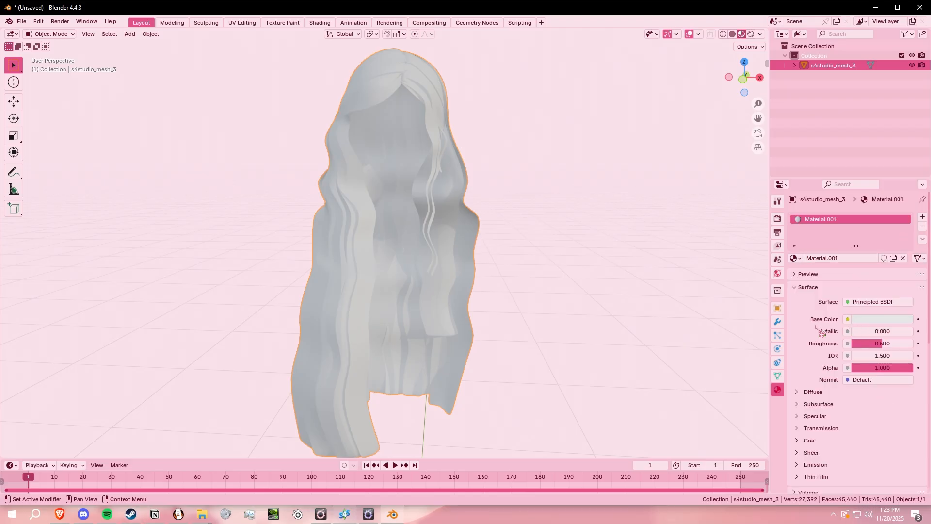
- Connect an Image Texture to the new material's Base Color and load 1.png into it
left_click(849, 321)
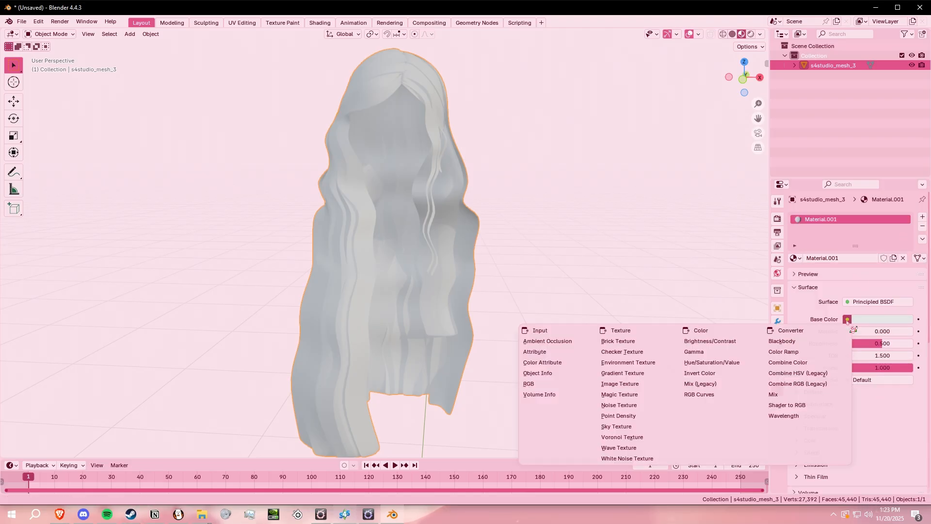
left_click(615, 384)
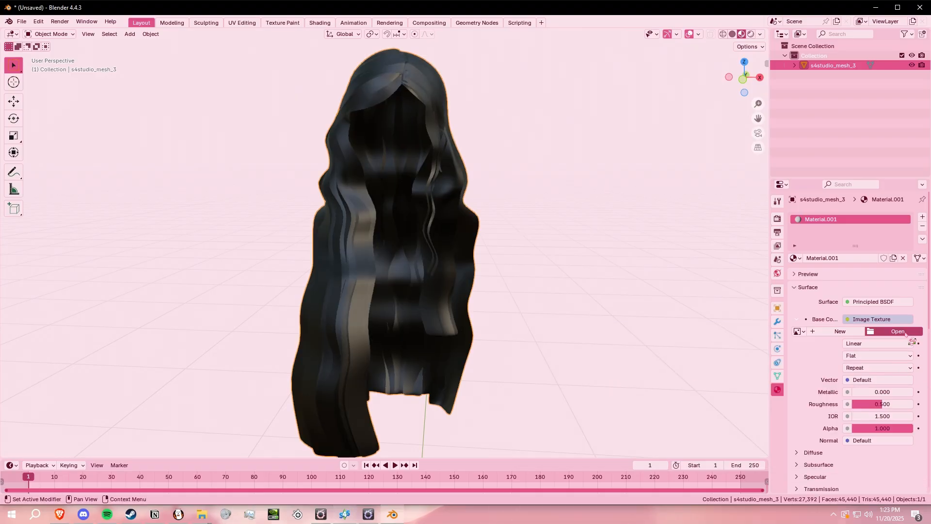
left_click(897, 332)
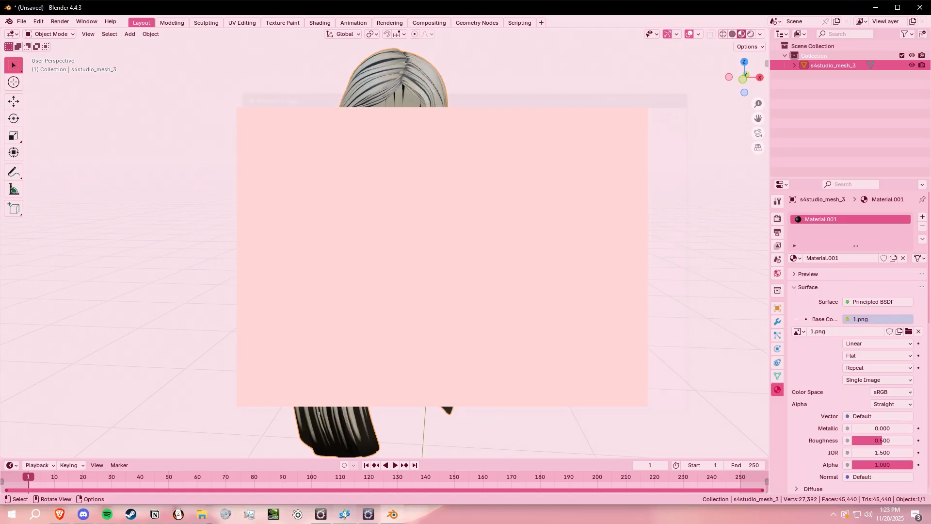
- Examine the hair from several angles and distances to check how the 1.png texture fits the strands
middle_click_drag(596, 297, 490, 290)
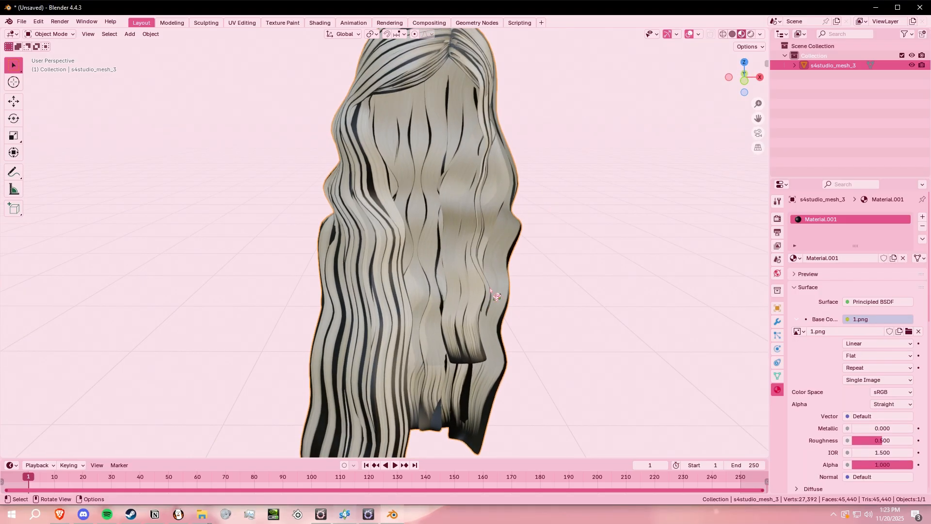
middle_click_drag(329, 178, 473, 256)
scroll(507, 300, "down", 3)
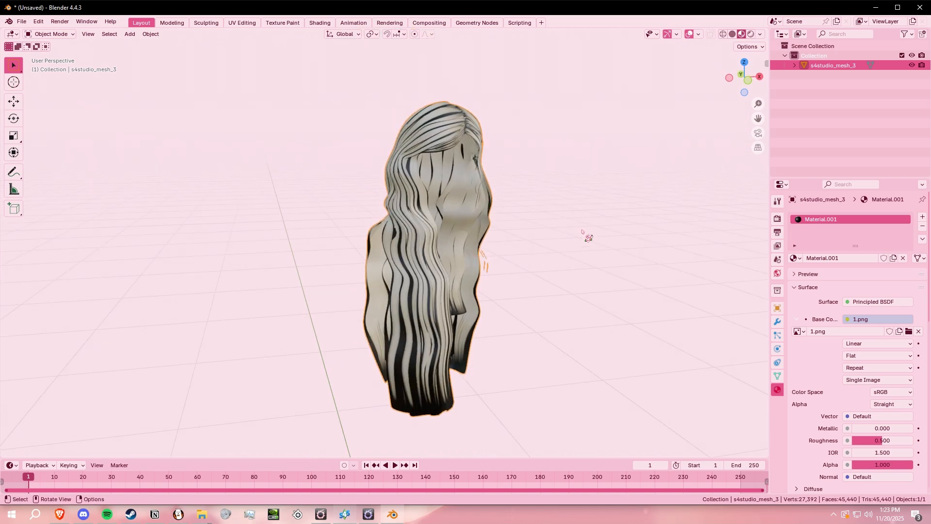
middle_click_drag(585, 233, 403, 196)
middle_click_drag(467, 262, 459, 243)
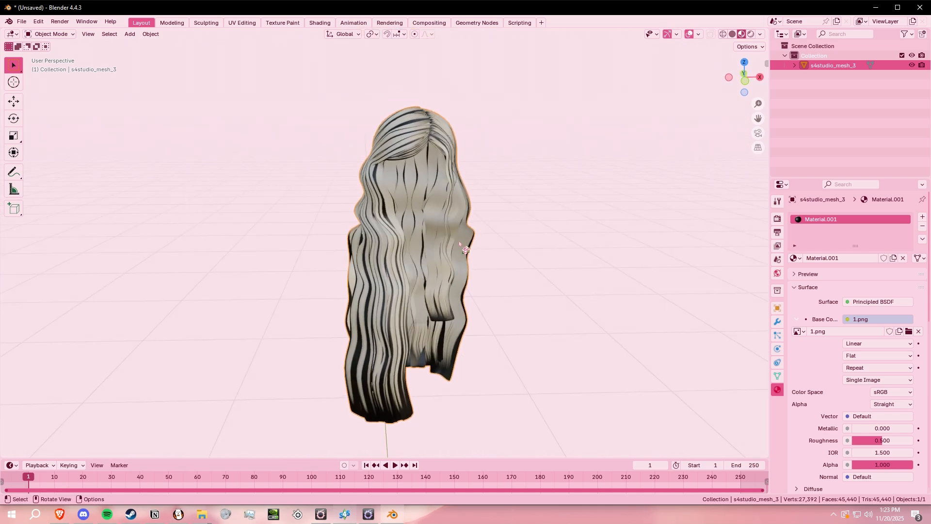
scroll(459, 306, "up", 2)
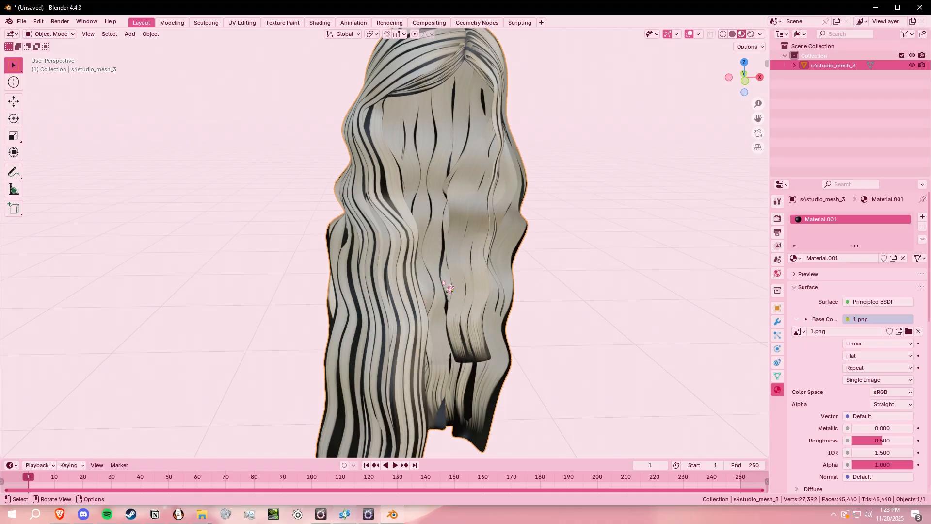
scroll(459, 305, "down", 2)
mouse_move(521, 287)
middle_mouse_down()
mouse_move(498, 285)
mouse_move(513, 282)
middle_mouse_up()
middle_click_drag(453, 358, 485, 261)
middle_click_drag(453, 140, 278, 134)
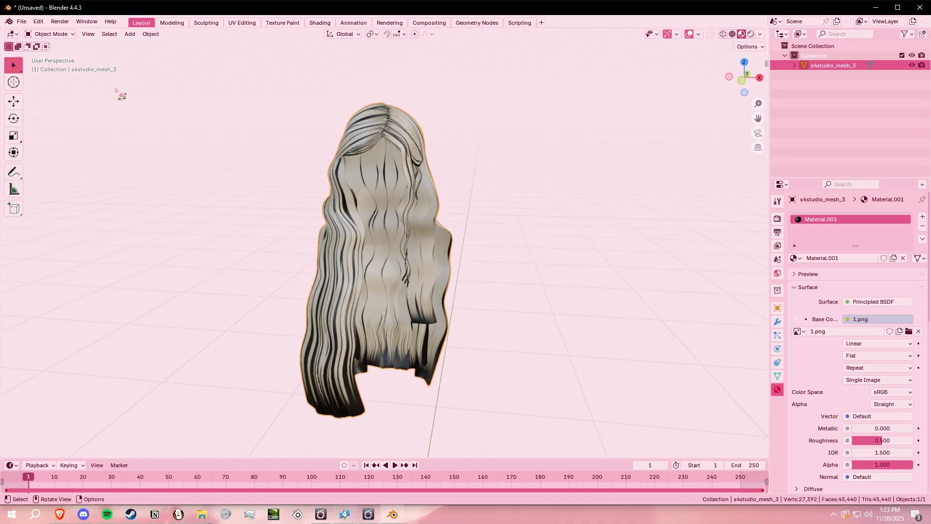
- Export the retextured hair as an FBX file
left_click(22, 21)
mouse_move(75, 170)
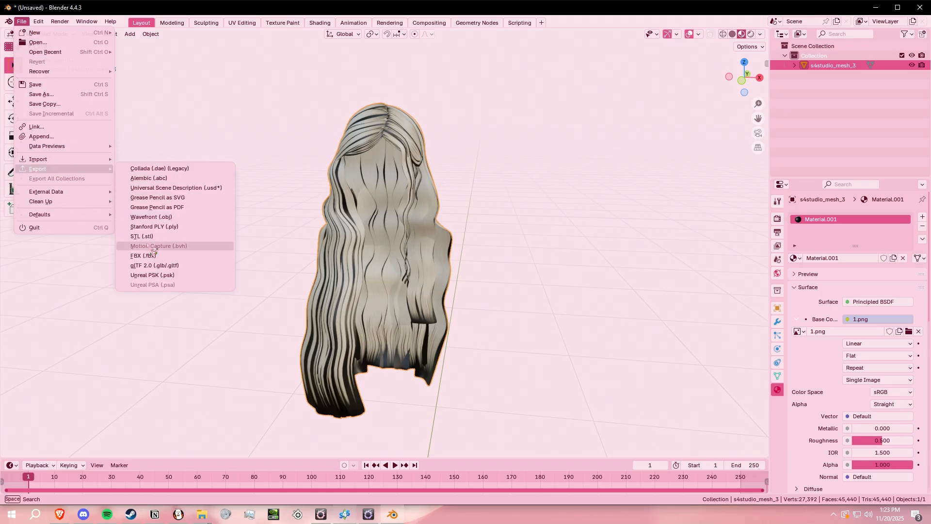
left_click(143, 256)
left_click(581, 409)
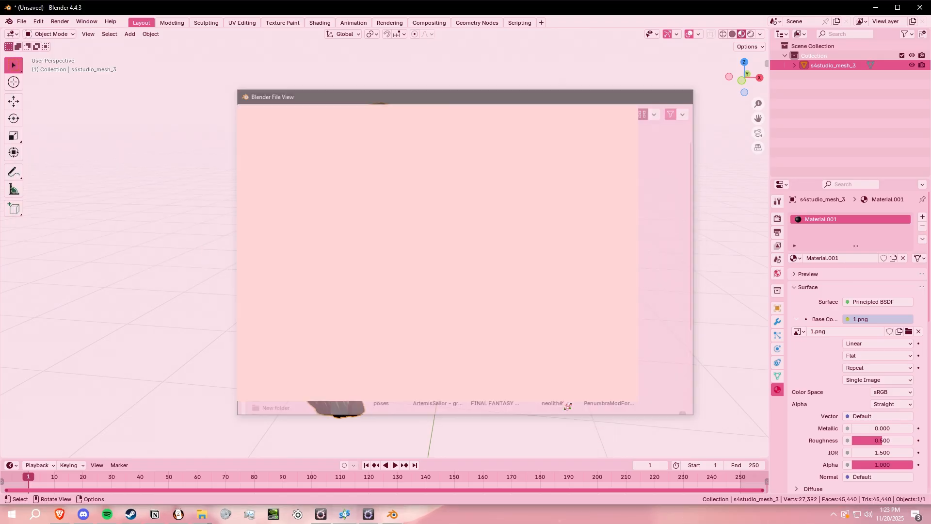
middle_click_drag(538, 253, 551, 251)
- Start a new General file and discard the changes to the hair scene
key("ctrl+m")
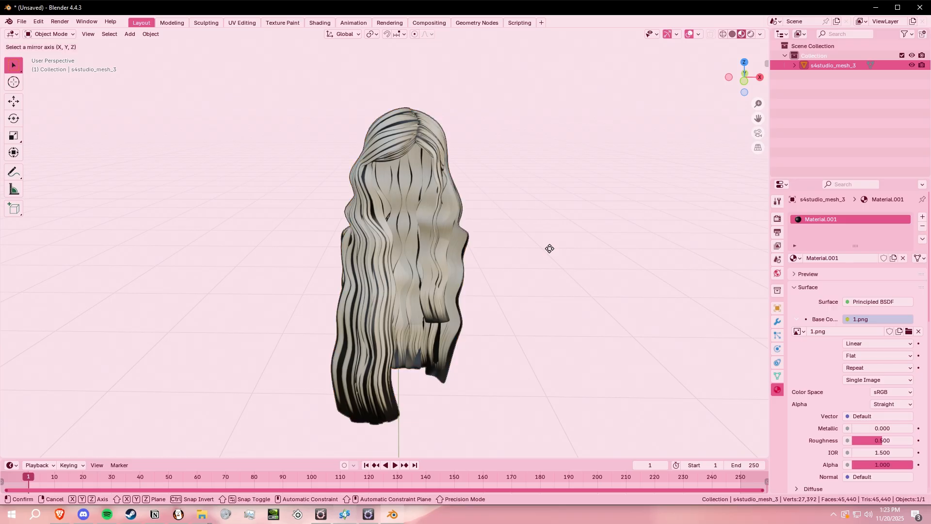
left_click(570, 229)
key("ctrl+n")
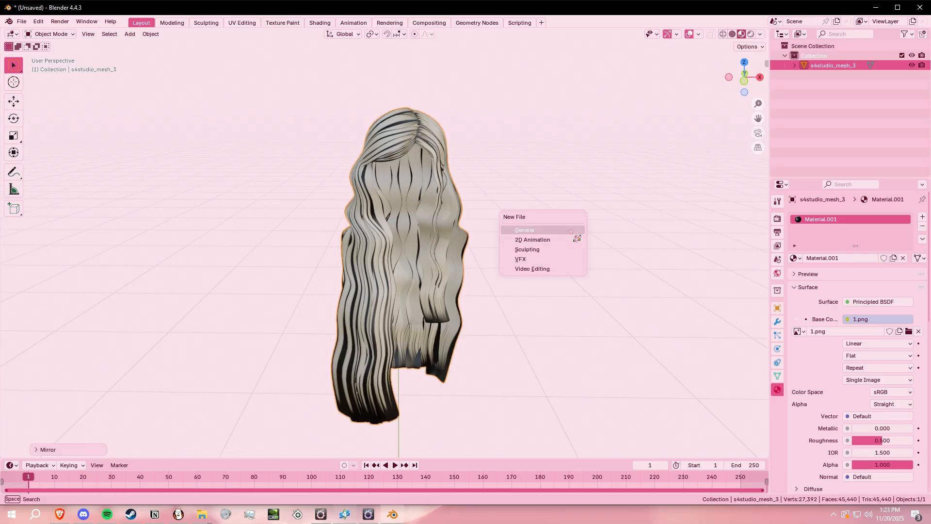
left_click(570, 230)
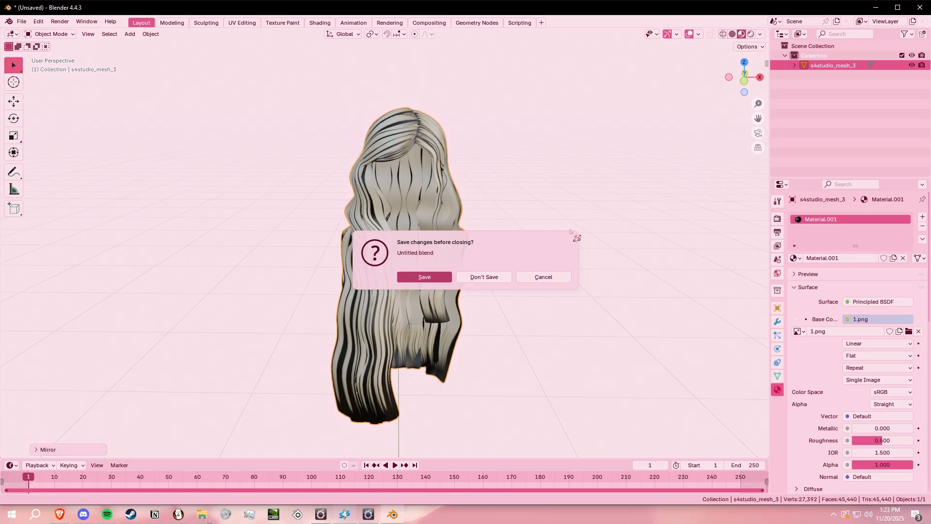
left_click(470, 278)
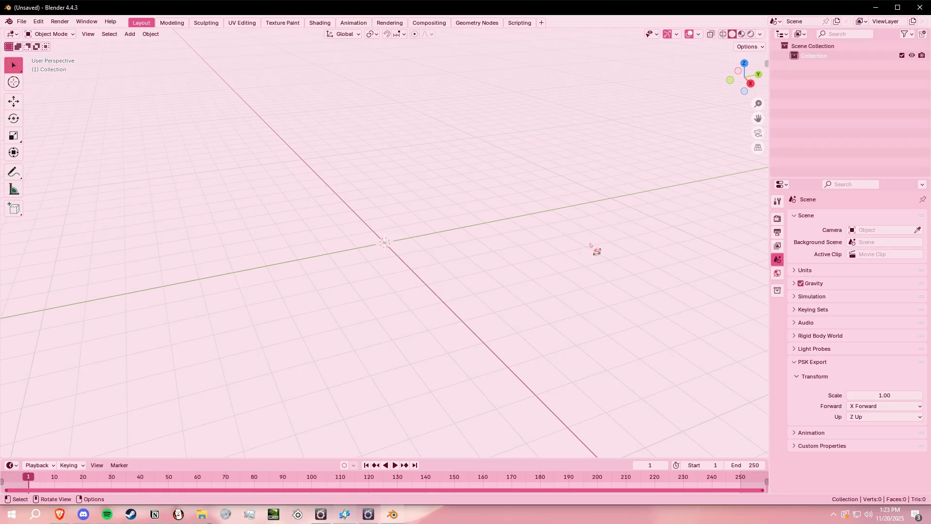
- Turn on the Screencast Keys display for the 3D viewport
middle_click_drag(591, 245, 538, 127)
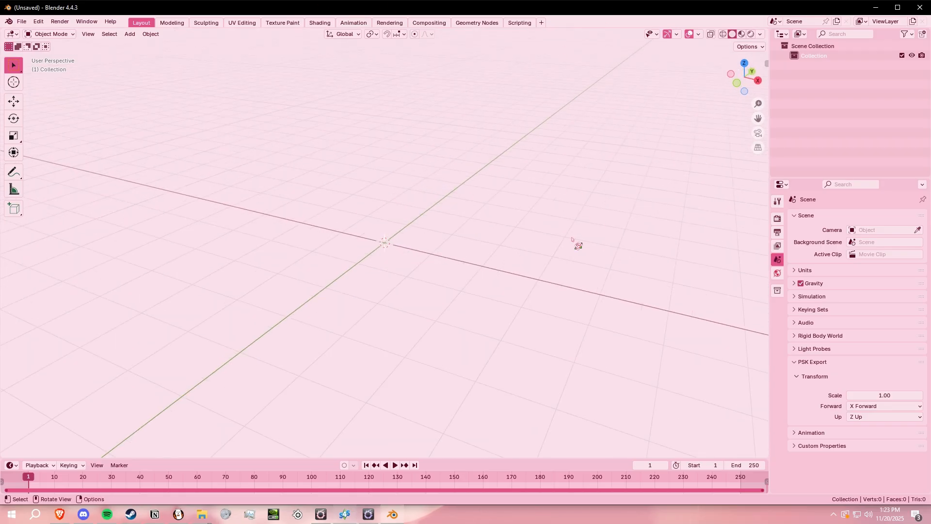
key("n")
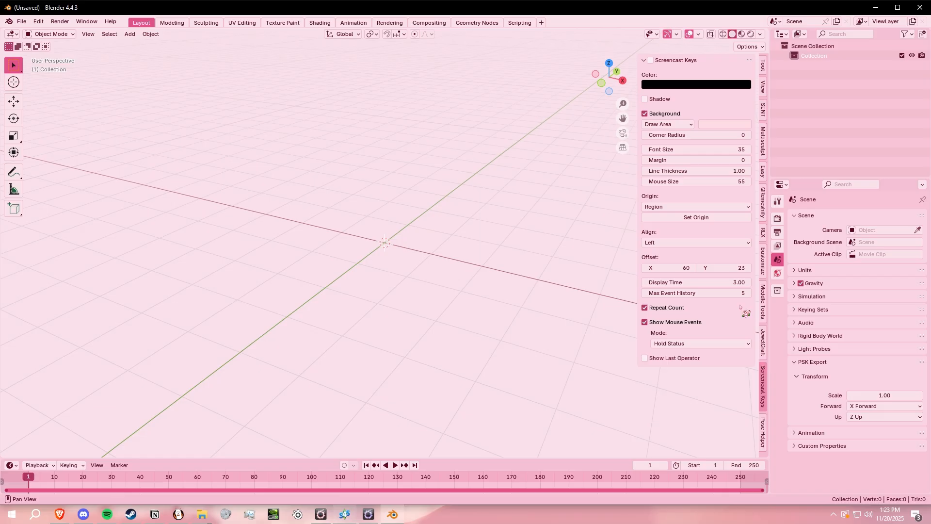
left_click(660, 65)
left_click(660, 64)
left_click(652, 60)
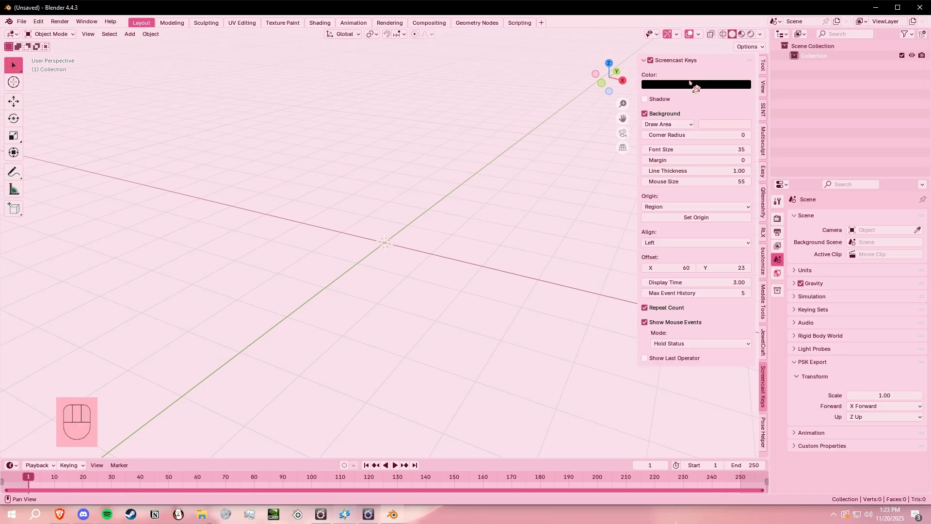
key("Escape")
- Import the face and body FBX models c0801f0004_fac and c0801e0279_top into the empty scene
left_click(22, 21)
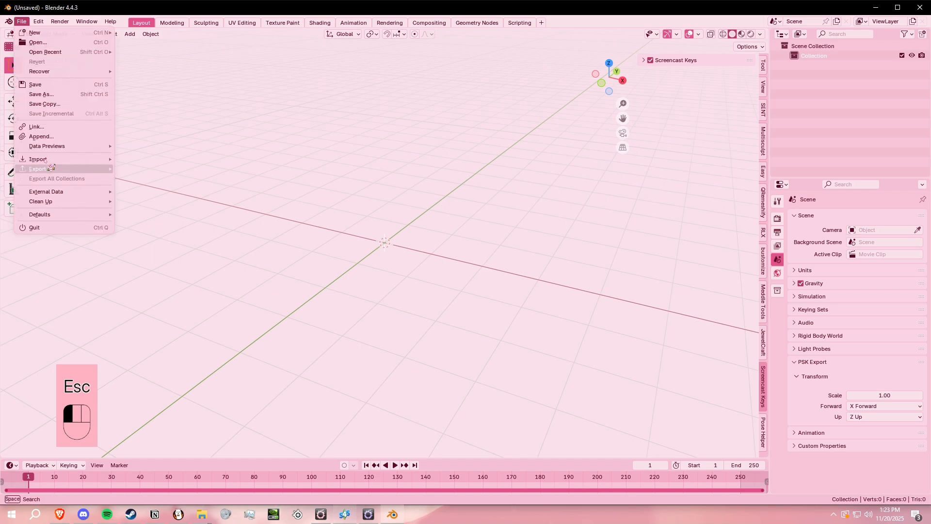
mouse_move(48, 159)
left_click(143, 247)
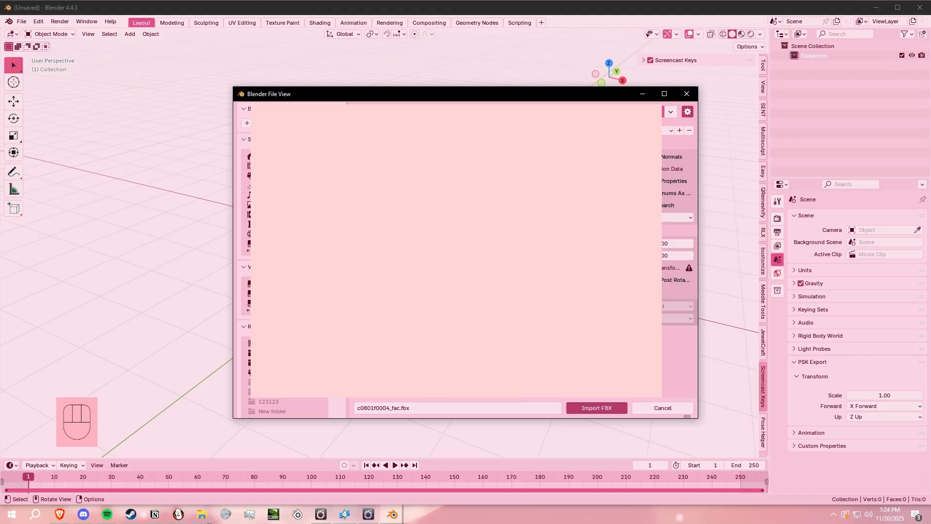
left_click(601, 410)
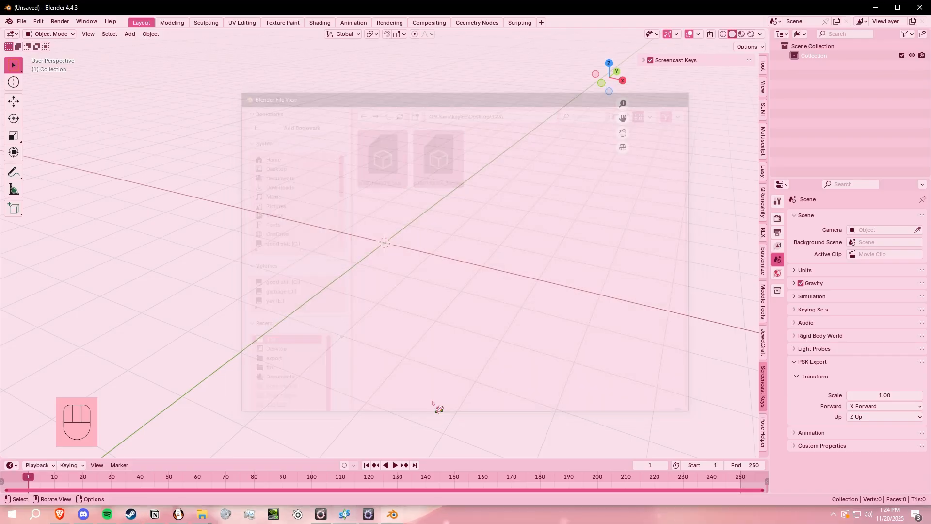
left_click(429, 331)
- Switch the viewport shading to Material Preview for the imported face and body
scroll(480, 200, "up", 6)
mouse_move(504, 128)
middle_mouse_down("shift")
mouse_move(502, 284)
mouse_move(546, 268)
middle_mouse_up("shift")
key("z")
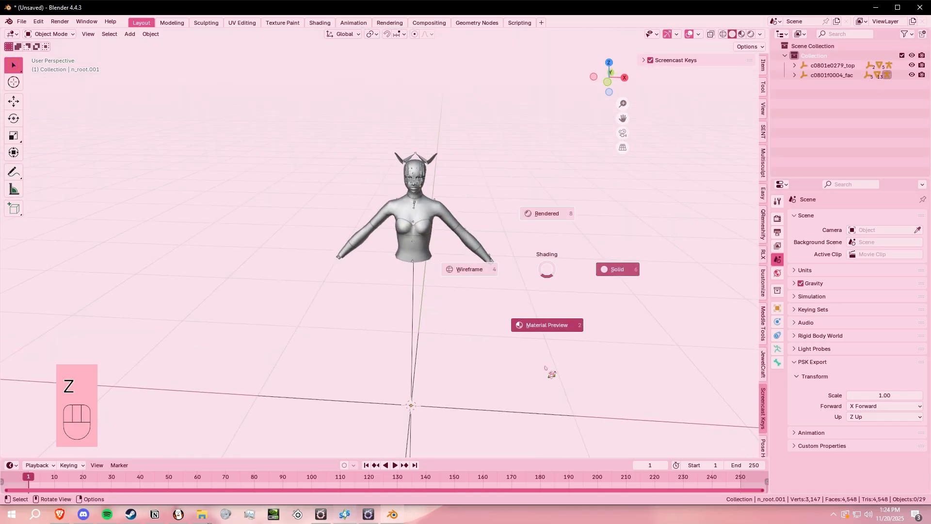
left_click(546, 368)
scroll(512, 220, "up", 2)
scroll(512, 220, "up", 1)
key("z")
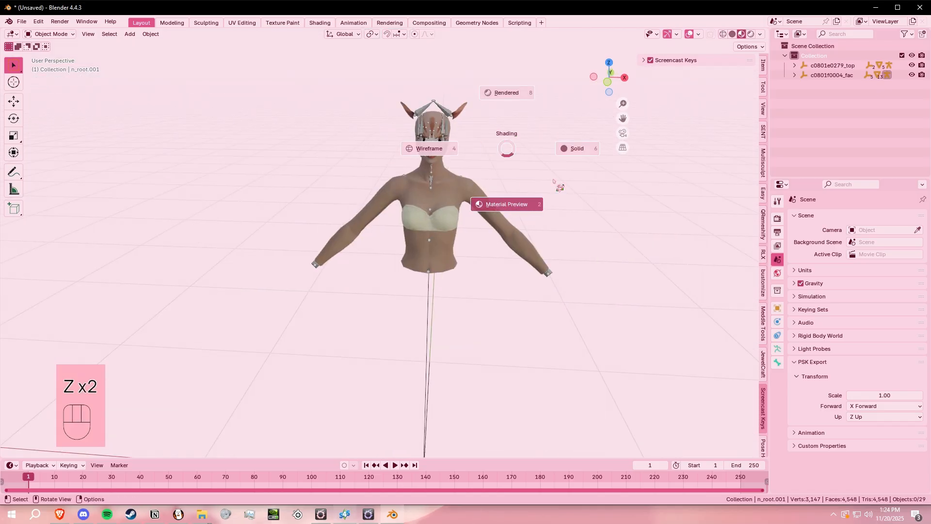
middle_click_drag(551, 182, 520, 219, "shift")
- Hide the face and body armatures so only the character meshes are displayed
scroll(521, 218, "up", 4)
mouse_move(532, 146)
middle_mouse_down("shift")
mouse_move(519, 219)
mouse_move(476, 209)
middle_mouse_up("shift")
left_click(425, 84)
key("h")
left_click(405, 248)
key("h")
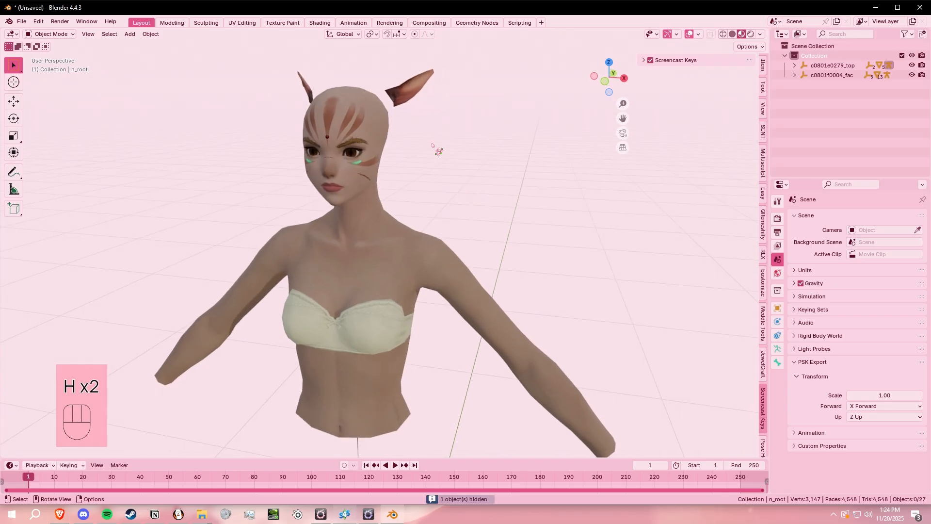
- Delete the cat ears mesh from the head
middle_click_drag(485, 256, 510, 264)
scroll(498, 181, "up", 5)
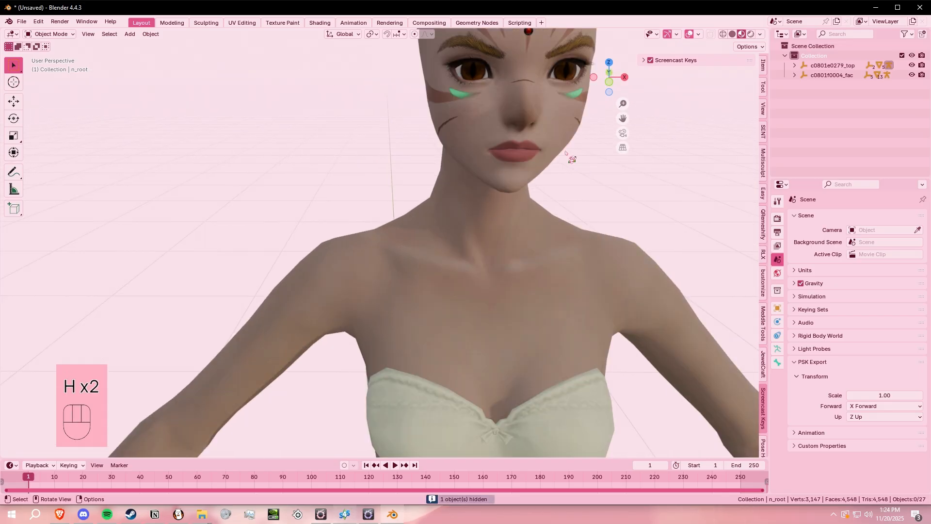
scroll(505, 151, "down", 3)
left_click_drag(490, 106, 506, 119)
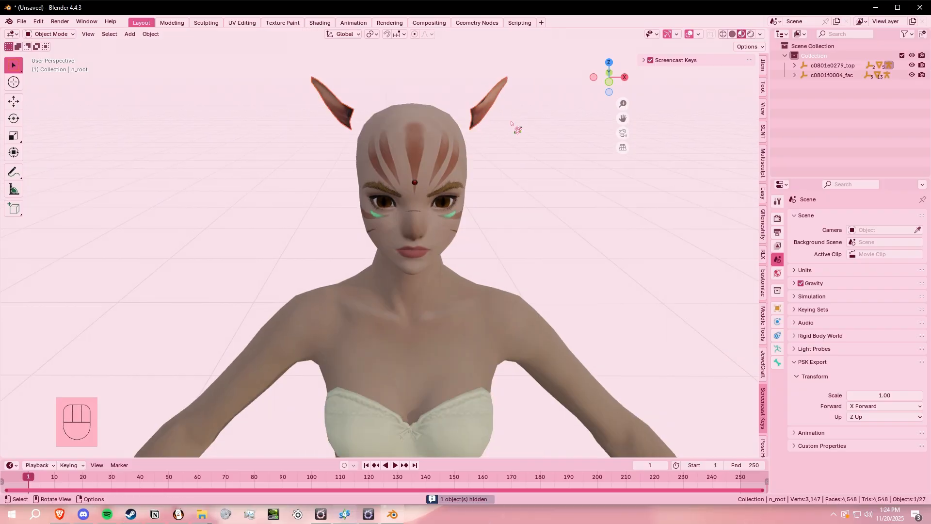
right_click(364, 112)
left_click(360, 181)
- Delete the small red gem mesh on the forehead
scroll(435, 195, "up", 4)
scroll(453, 164, "down", 3)
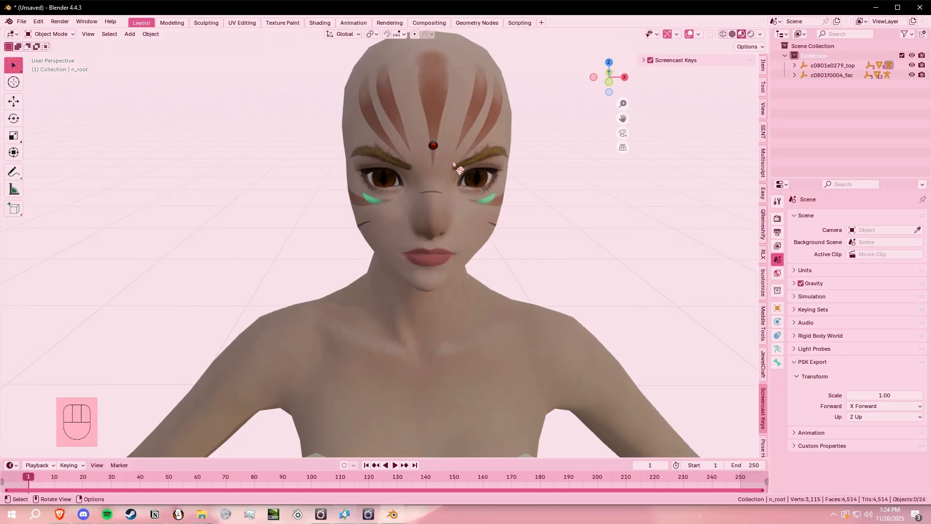
mouse_move(459, 144)
middle_mouse_down()
mouse_move(451, 137)
mouse_move(456, 157)
middle_mouse_up()
scroll(456, 157, "up", 2)
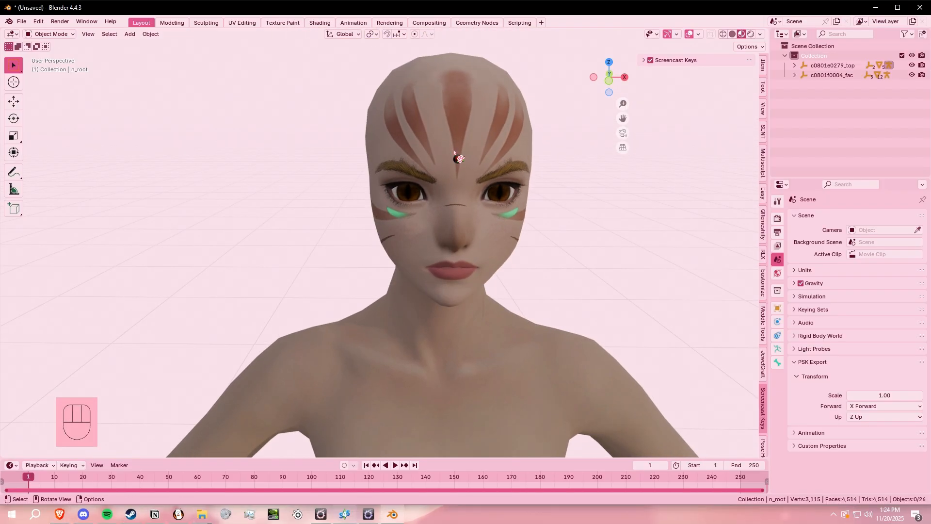
left_click(457, 158)
right_click(457, 159)
left_click(473, 220)
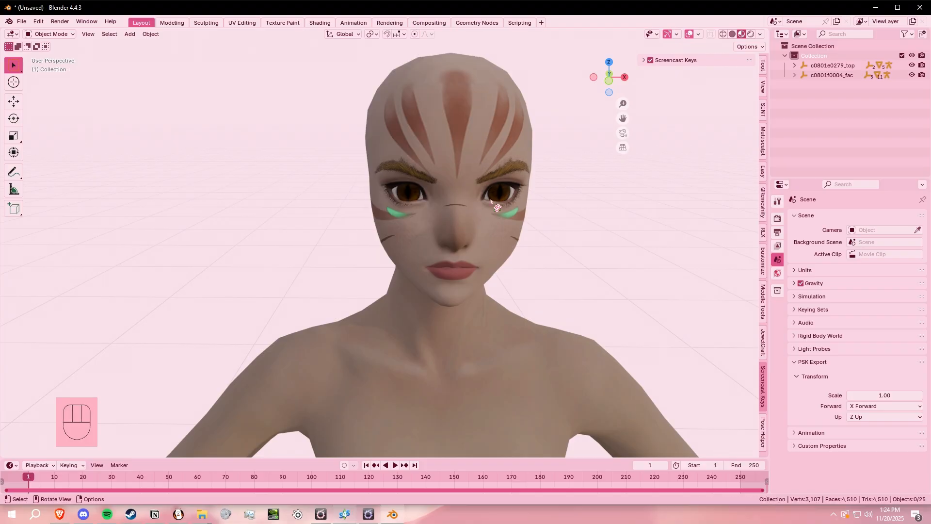
- Delete the extra eyebrow overlay mesh and the green marking mesh under the eyes
left_click(503, 175)
right_click(503, 174)
left_click(505, 181)
left_click(393, 216)
right_click(393, 215)
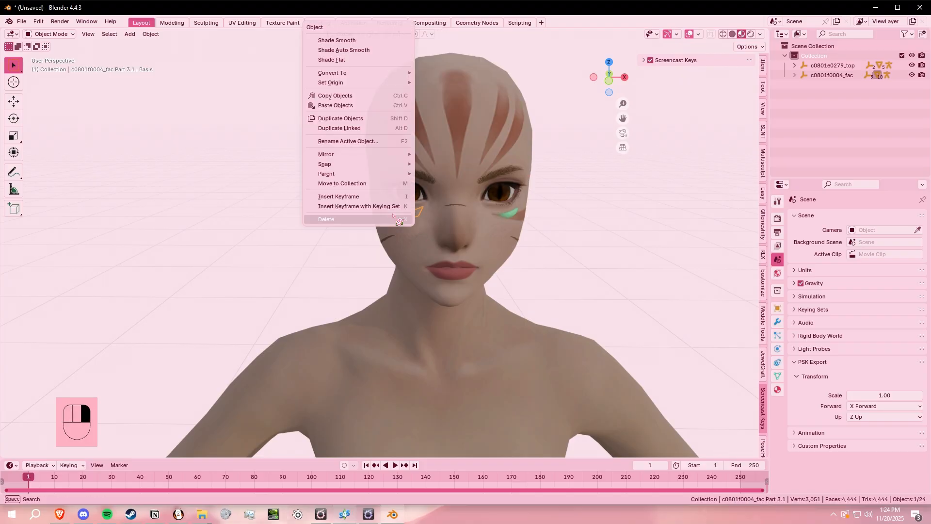
left_click(395, 220)
- Delete the thin line mesh across the bridge of the nose
left_click(464, 206)
right_click(464, 206)
left_click(463, 220)
- Delete the leftover overlay piece on the cheek below the eye, keeping the main face mesh
left_click(506, 212)
right_click(505, 212)
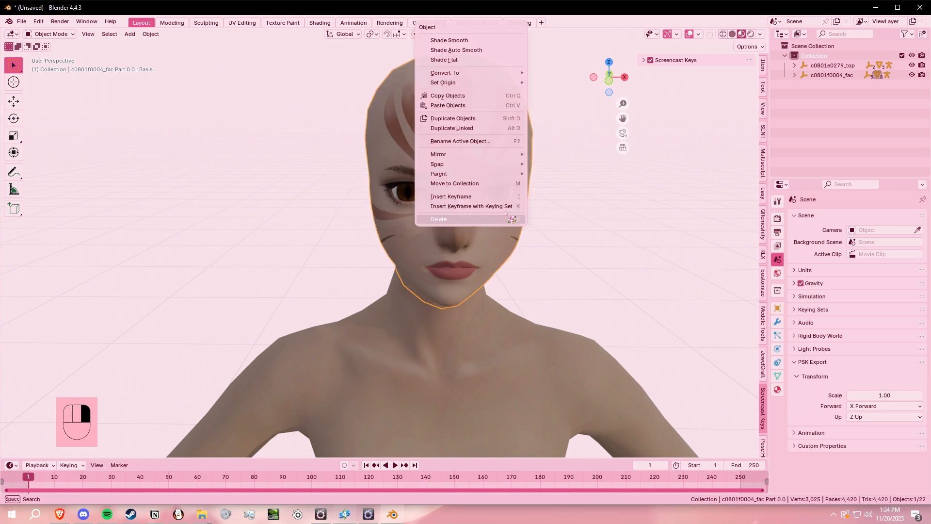
left_click(587, 258)
right_click(510, 214)
left_click(607, 242)
scroll(606, 243, "up", 8)
middle_click_drag(594, 245, 557, 245)
scroll(441, 241, "down", 4)
left_click(381, 252)
right_click(381, 253)
left_click(385, 257)
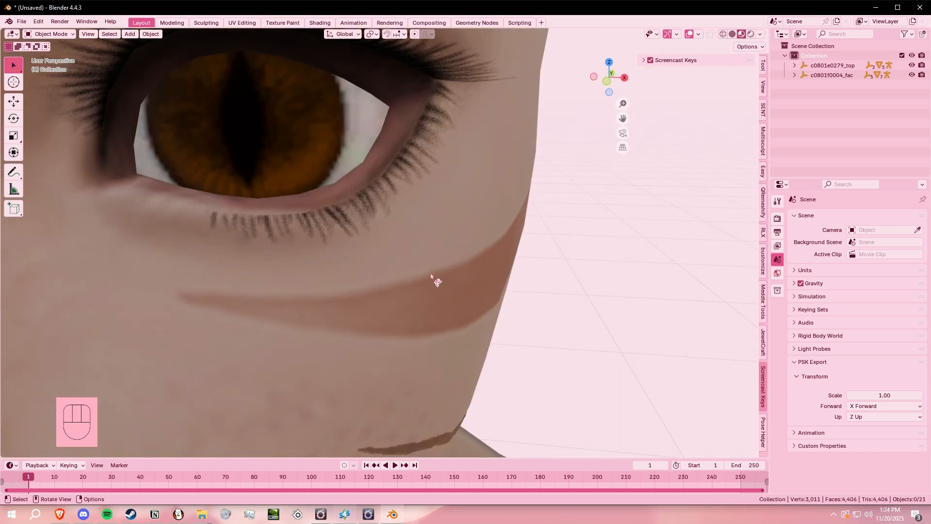
scroll(525, 257, "down", 6)
middle_click_drag(386, 222, 290, 203, "shift")
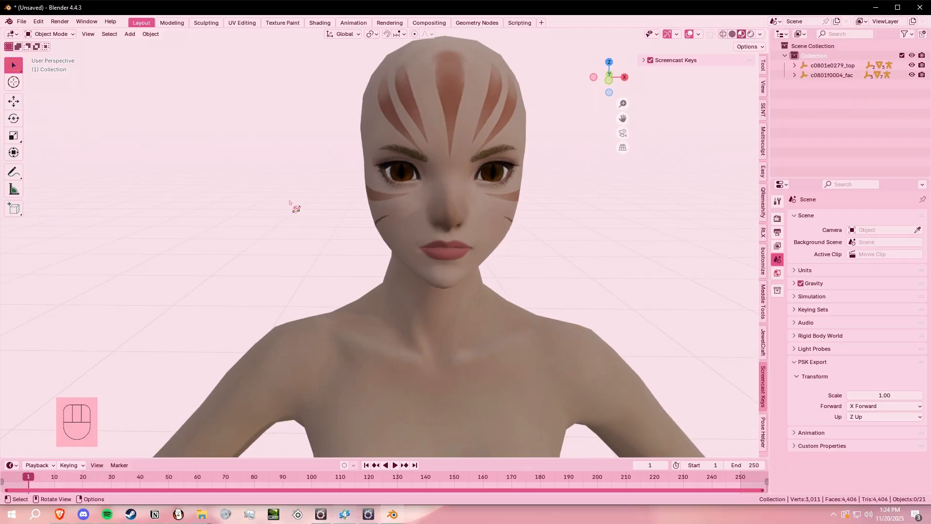
middle_click_drag(451, 265, 445, 262)
scroll(286, 215, "down", 4)
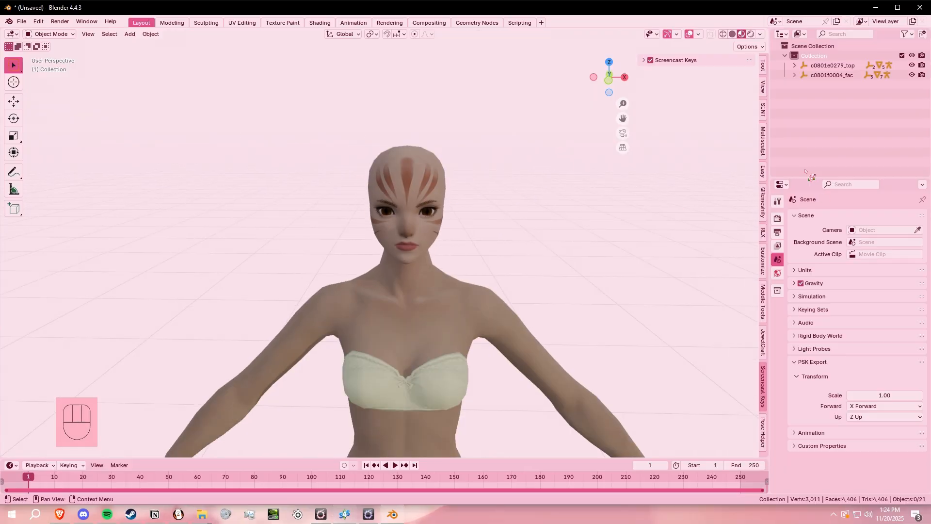
- Import the exported hair FBX from the Desktop into the character scene
left_click(21, 21)
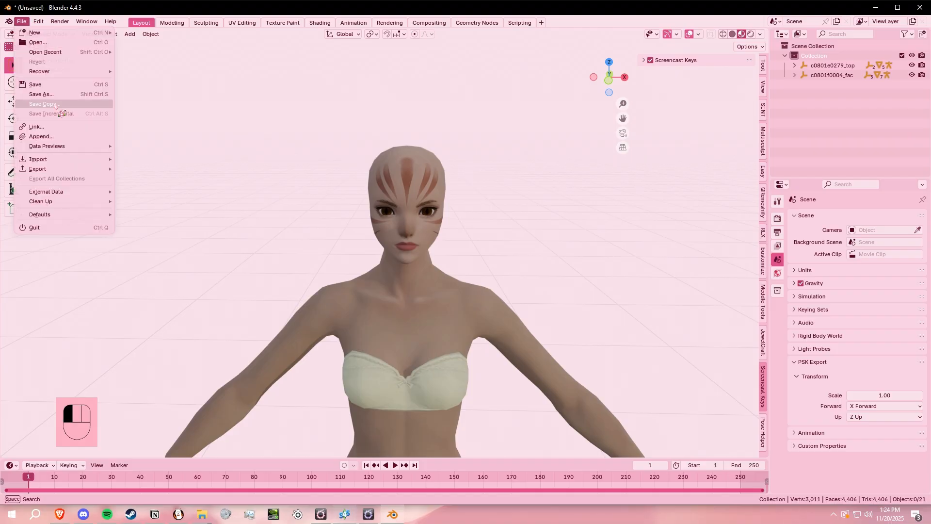
mouse_move(78, 160)
left_click(142, 246)
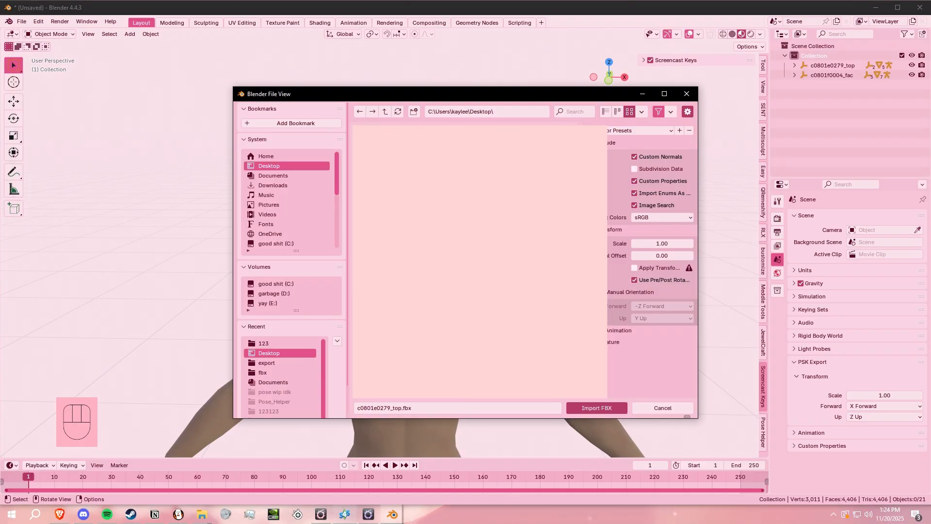
double_click(496, 242)
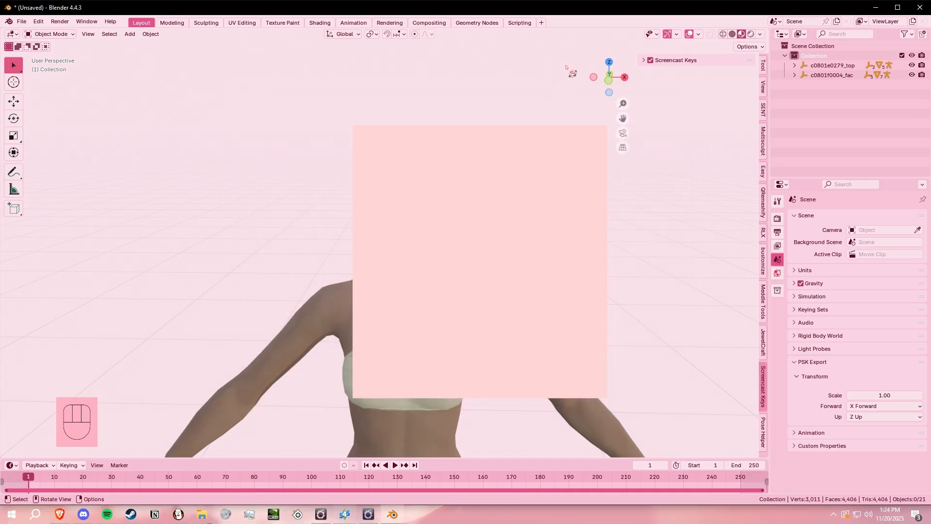
- Scale the hair mesh s4studio_mesh_3 uniformly down to about 0.756
scroll(596, 287, "down", 5)
mouse_move(547, 258)
middle_mouse_down()
mouse_move(560, 270)
mouse_move(557, 241)
mouse_move(561, 251)
middle_mouse_up()
scroll(536, 235, "up", 4)
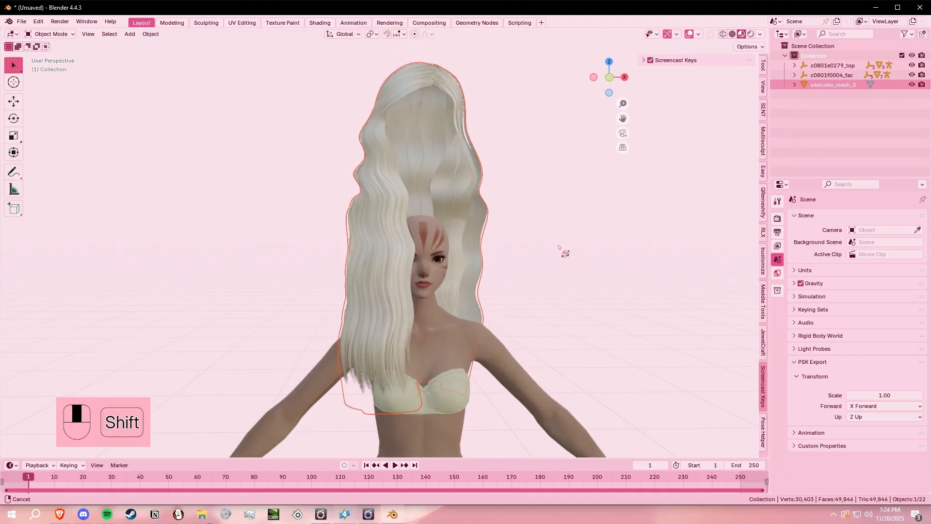
key("s")
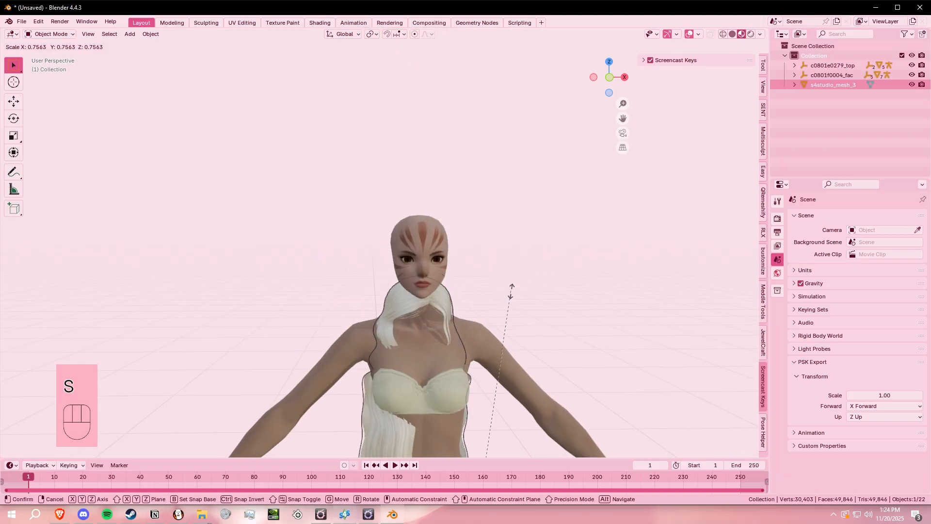
left_click(515, 294)
middle_click_drag(517, 297, 625, 294, "shift")
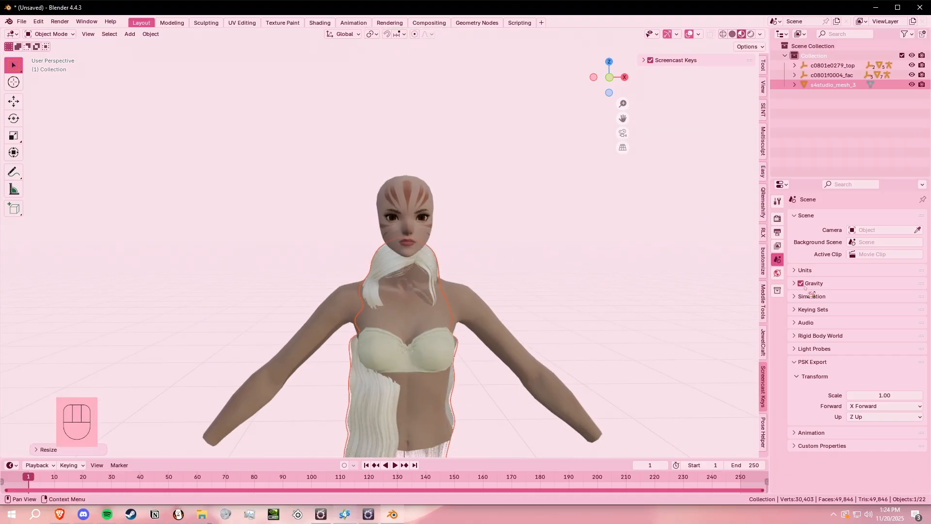
- Move the hair onto the head with Location Z at about 0.141 m and Y at about -0.03 m
left_click(420, 263)
left_click(778, 308)
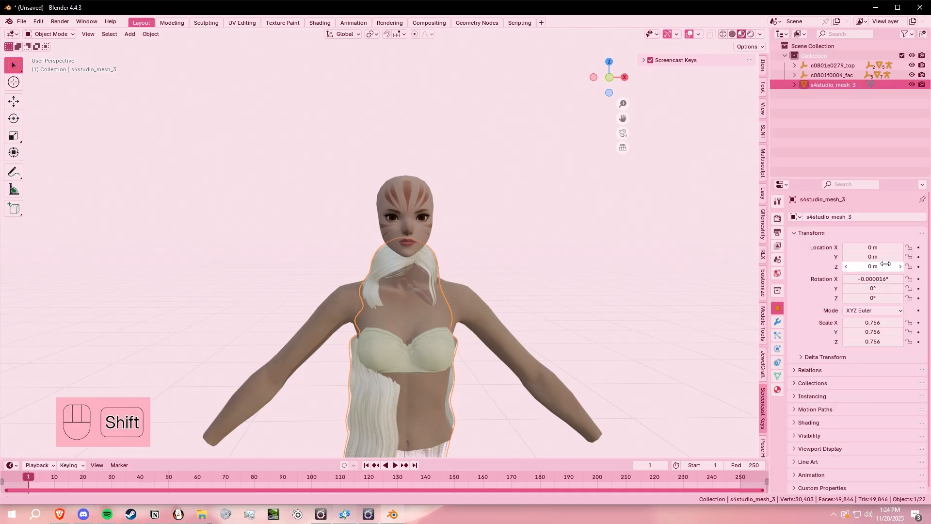
left_click_drag(881, 266, 854, 256, "shift")
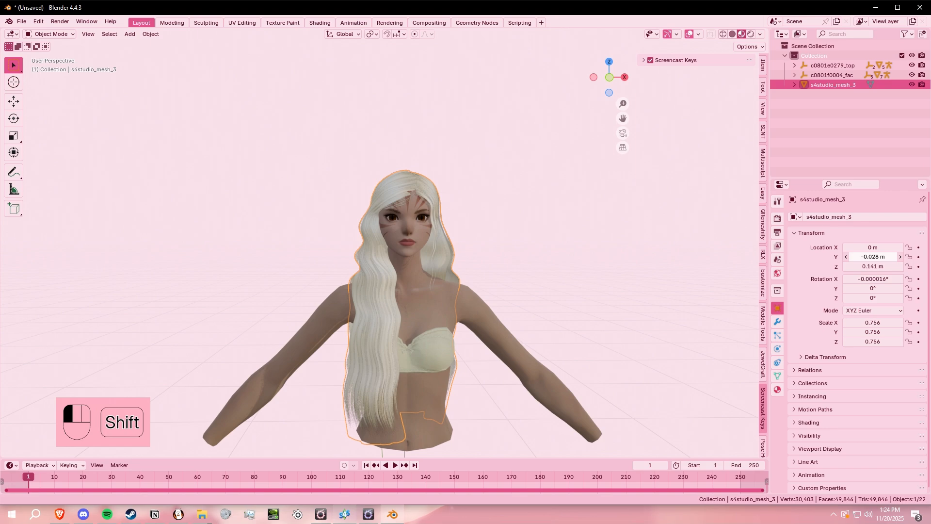
- Refine the hair's fit by scaling it to about 0.752 and raising its Z location to 0.146 m
left_click(601, 251)
scroll(602, 257, "up", 3)
middle_click_drag(612, 276, 599, 203)
scroll(610, 281, "up", 3)
left_click(511, 136)
scroll(600, 198, "down", 3)
key("s")
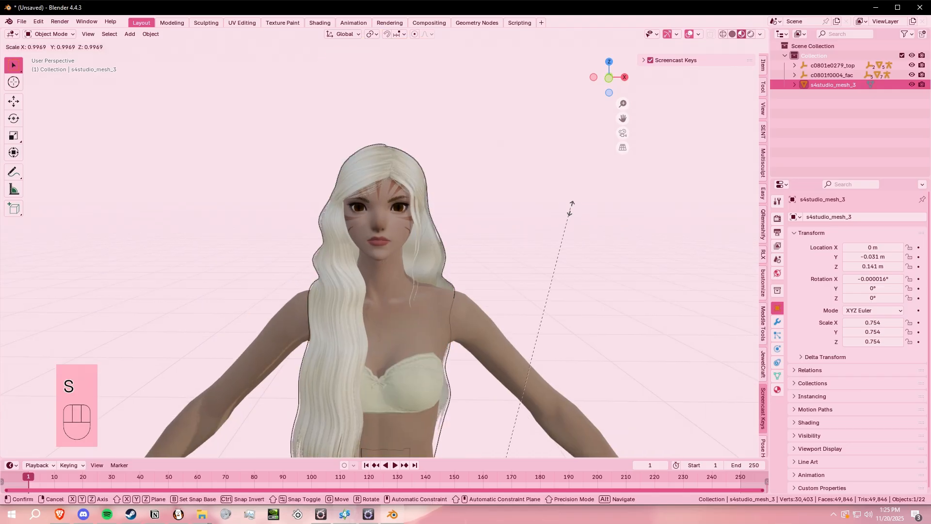
left_click(572, 212)
left_click_drag(871, 256, 879, 265, "shift")
key("ctrl+z")
- Examine how the hair fits the head from the side, above and behind, checking for gaps and clipping
left_click(671, 256)
middle_click_drag(589, 257, 607, 281)
scroll(609, 278, "up", 3)
middle_click_drag(665, 247, 558, 266, "shift")
scroll(539, 258, "up", 4)
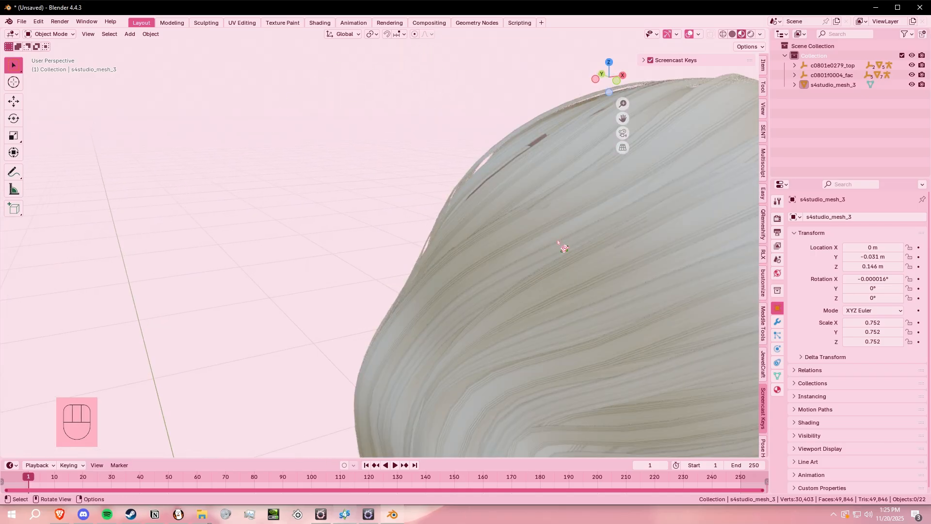
middle_click_drag(571, 209, 425, 184, "shift")
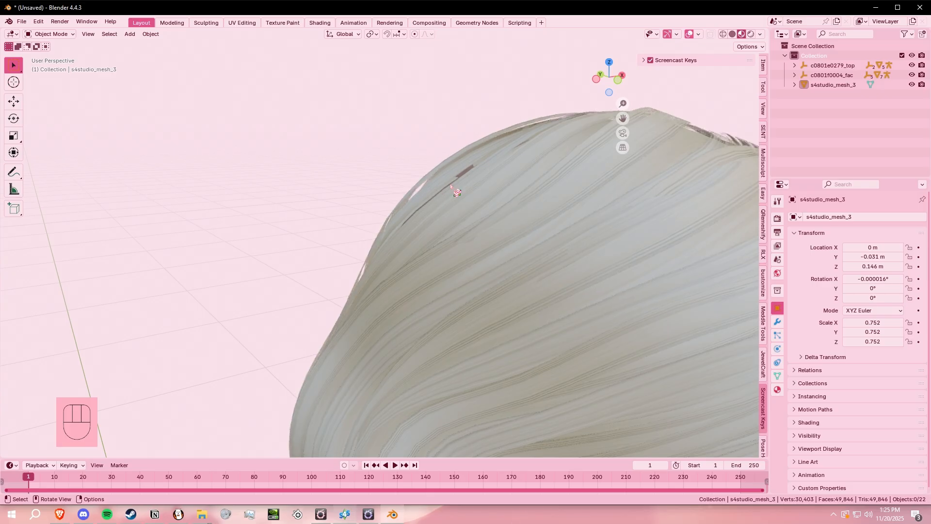
scroll(572, 203, "down", 7)
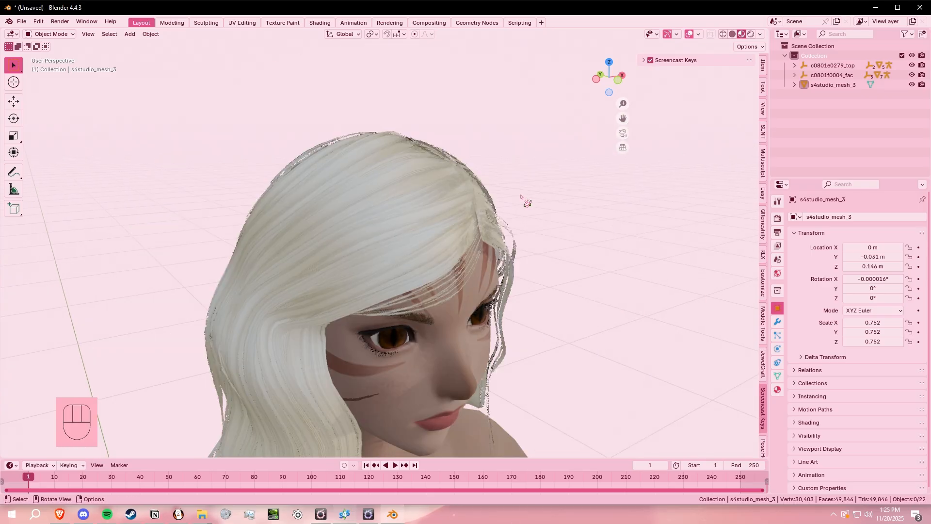
middle_click_drag(509, 209, 456, 194)
middle_click_drag(448, 245, 548, 239)
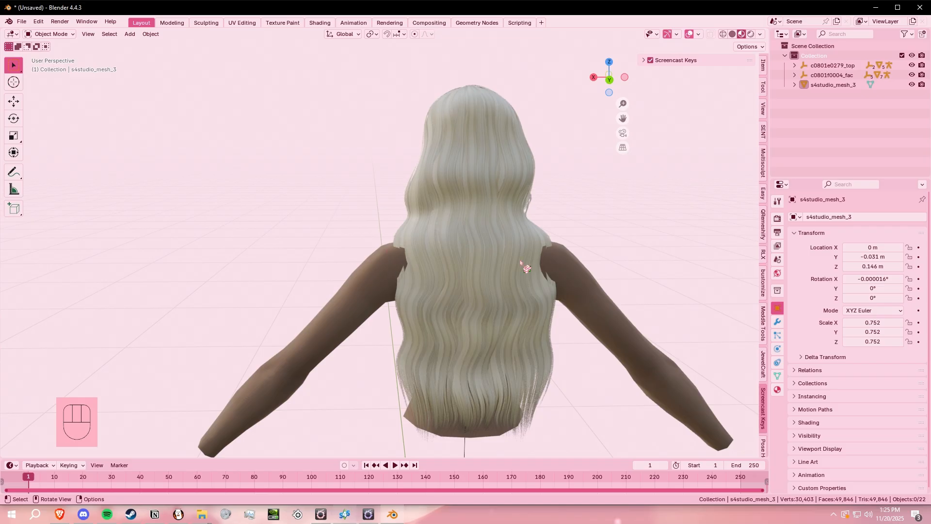
middle_click_drag(582, 268, 513, 255)
- Select the hair mesh s4studio_mesh_3 and switch it to Sculpt Mode
left_click(397, 113)
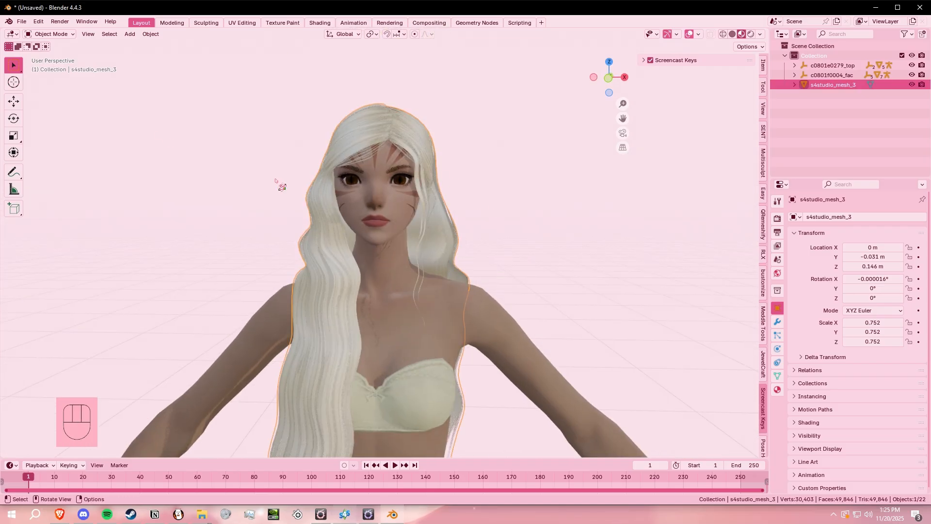
left_click(72, 35)
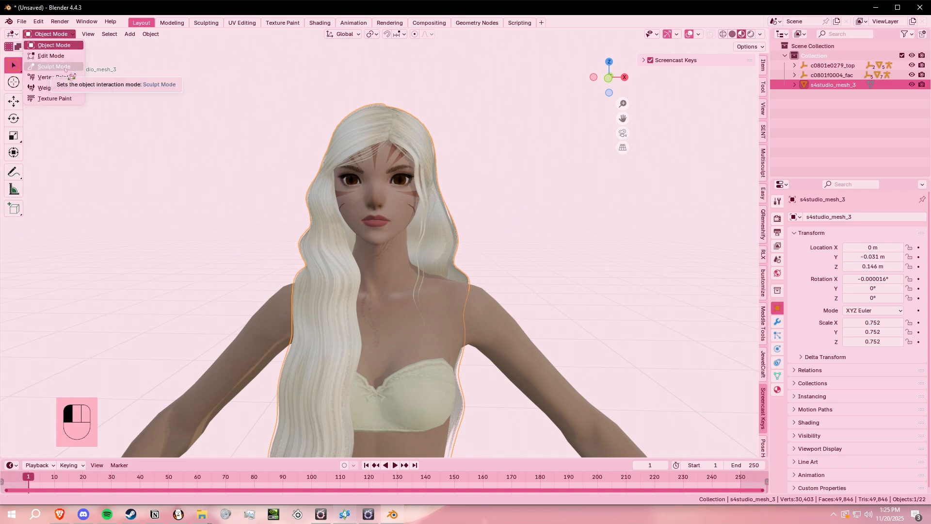
left_click(65, 70)
middle_click_drag(482, 121, 51, 58)
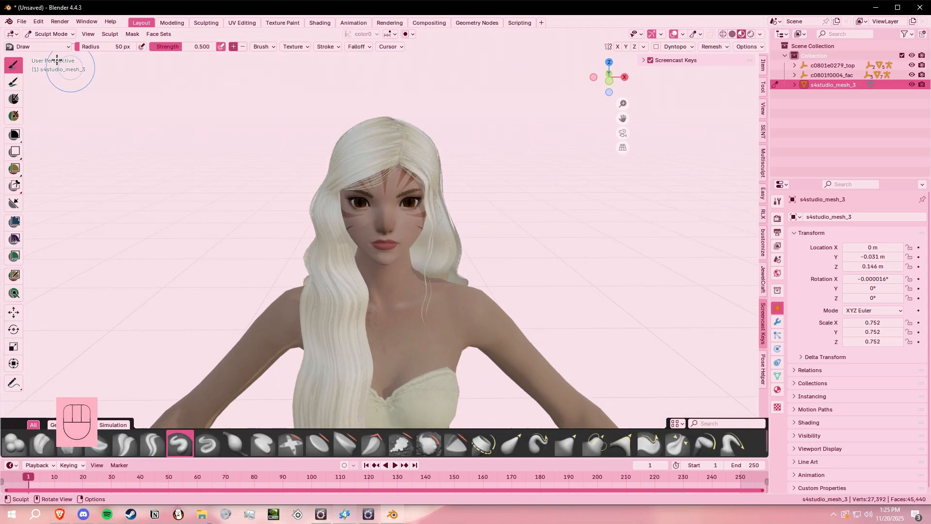
- Choose the Elastic Grab sculpt brush and set its radius to about 120 px
left_click(39, 47)
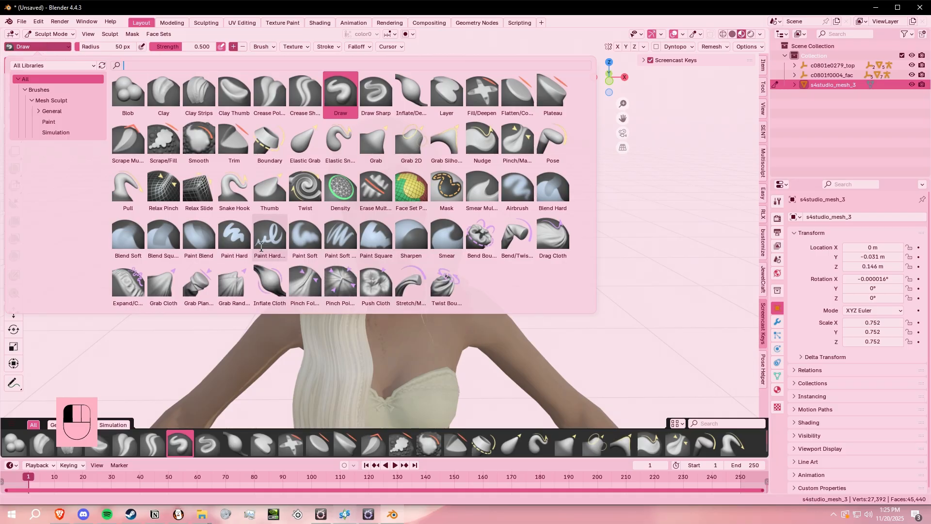
key("q")
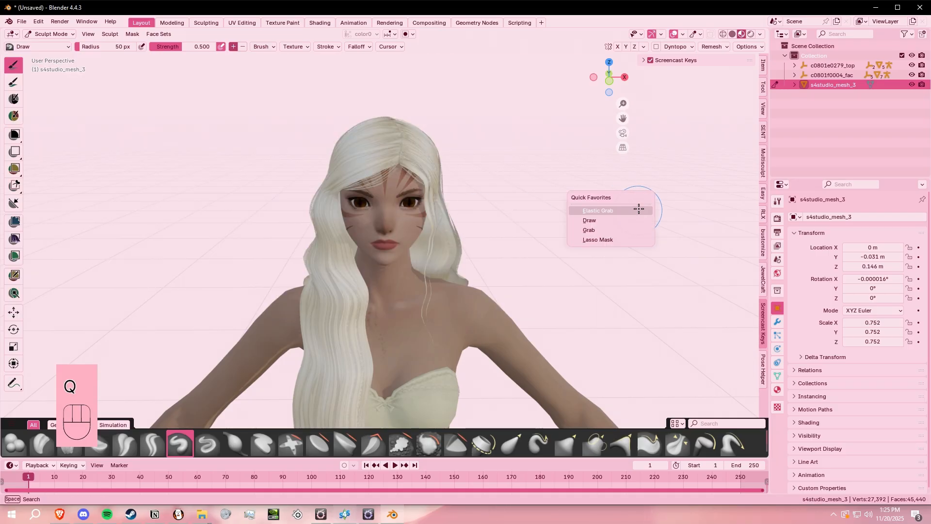
left_click(638, 210)
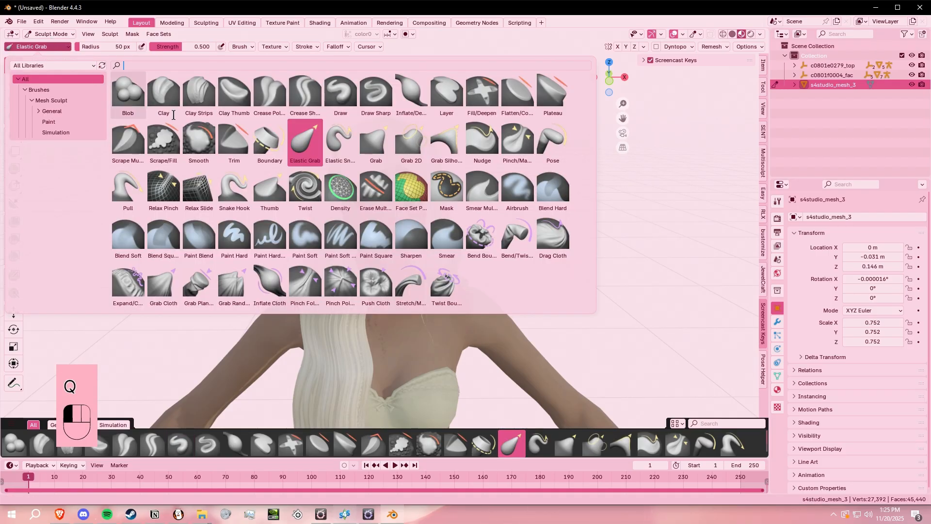
left_click(39, 46)
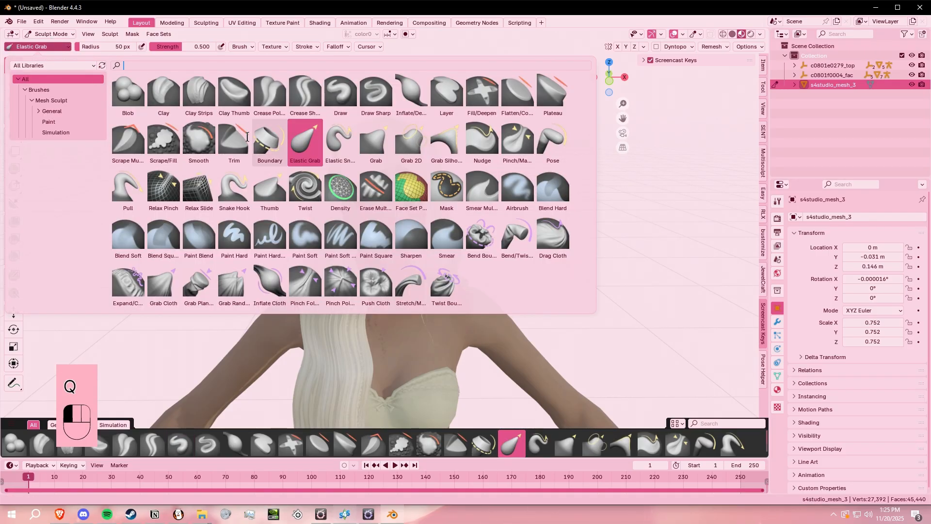
left_click(294, 139)
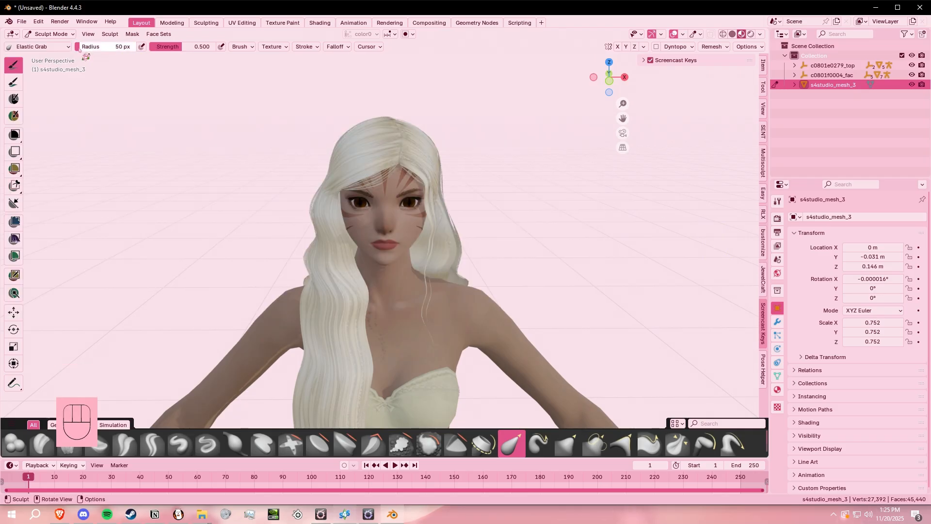
left_click_drag(79, 49, 116, 49)
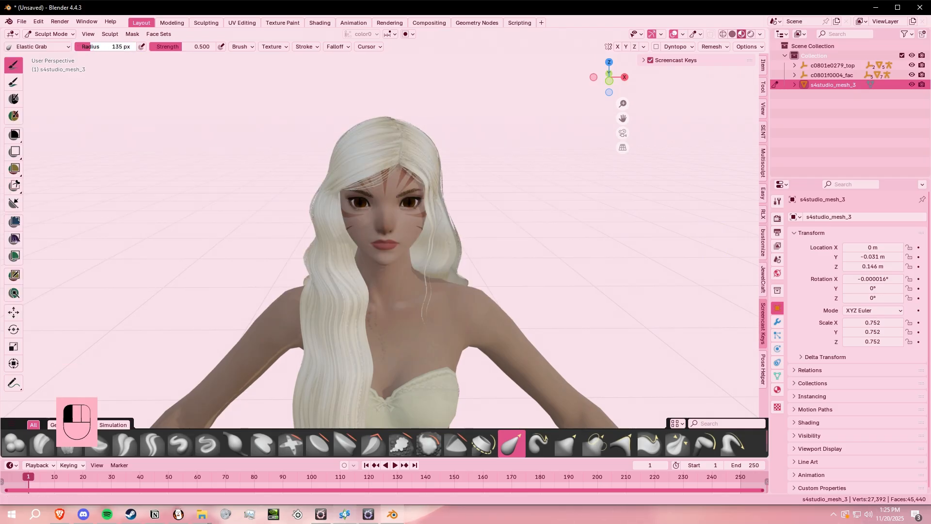
scroll(505, 120, "up", 4)
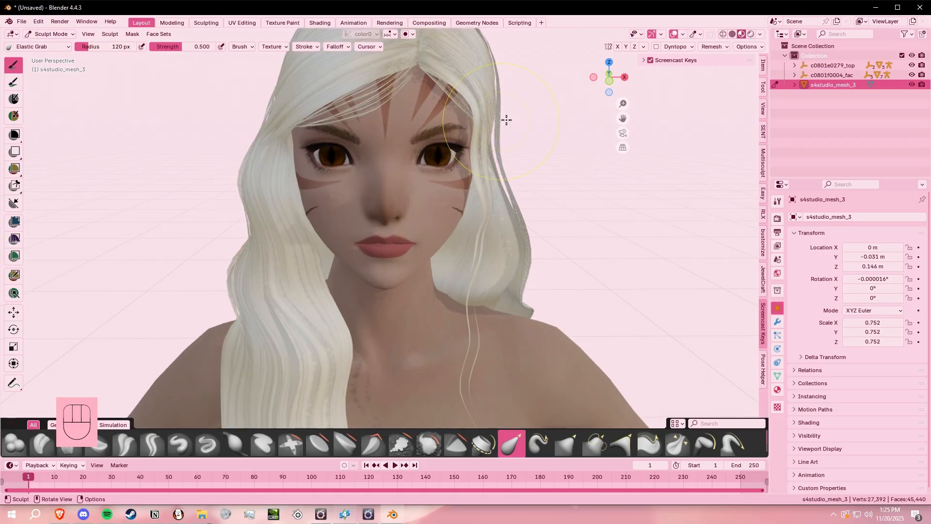
- Enable X-axis mesh symmetry and pull the hair around the crown into place to close gaps in its outline
middle_click_drag(556, 98, 544, 250, "shift")
mouse_move(488, 190)
middle_mouse_down()
mouse_move(503, 194)
mouse_move(494, 241)
mouse_move(486, 204)
middle_mouse_up()
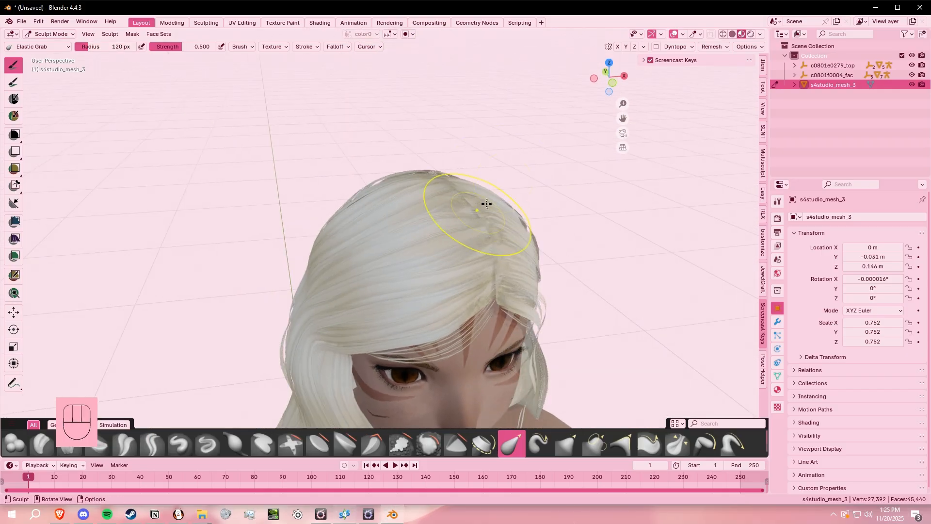
left_click(617, 47)
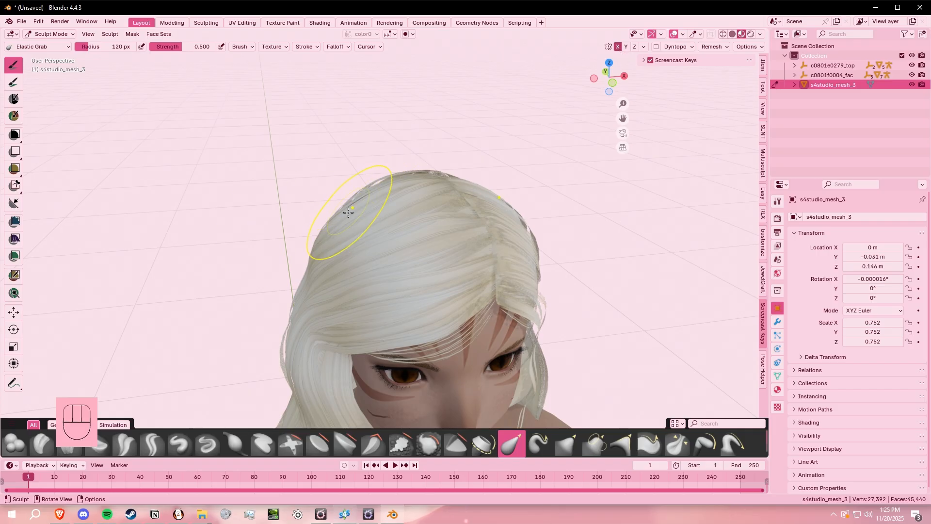
left_click_drag(350, 203, 355, 206)
mouse_move(357, 204)
middle_mouse_down()
mouse_move(403, 222)
mouse_move(402, 241)
mouse_move(382, 211)
mouse_move(386, 226)
mouse_move(373, 238)
middle_mouse_up()
scroll(402, 241, "up", 3)
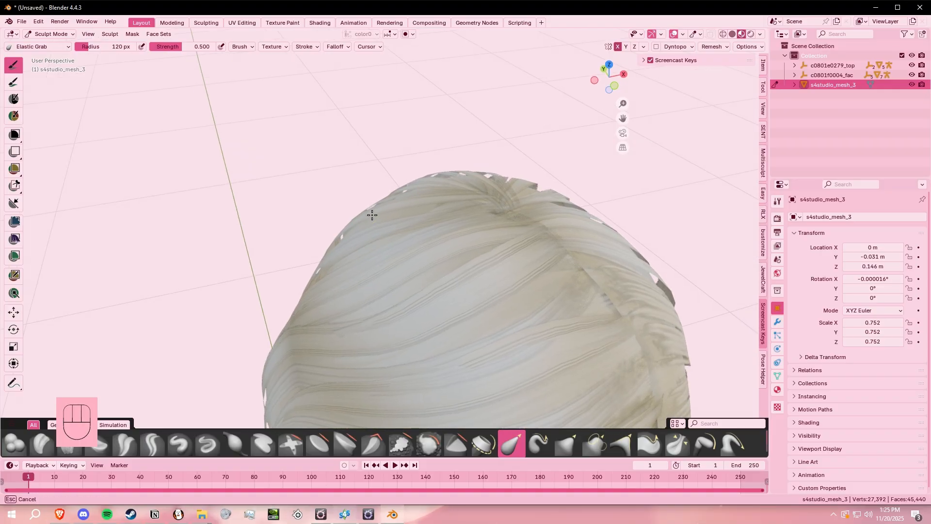
mouse_move(371, 214)
middle_mouse_down()
mouse_move(524, 243)
mouse_move(482, 258)
mouse_move(350, 213)
middle_mouse_up()
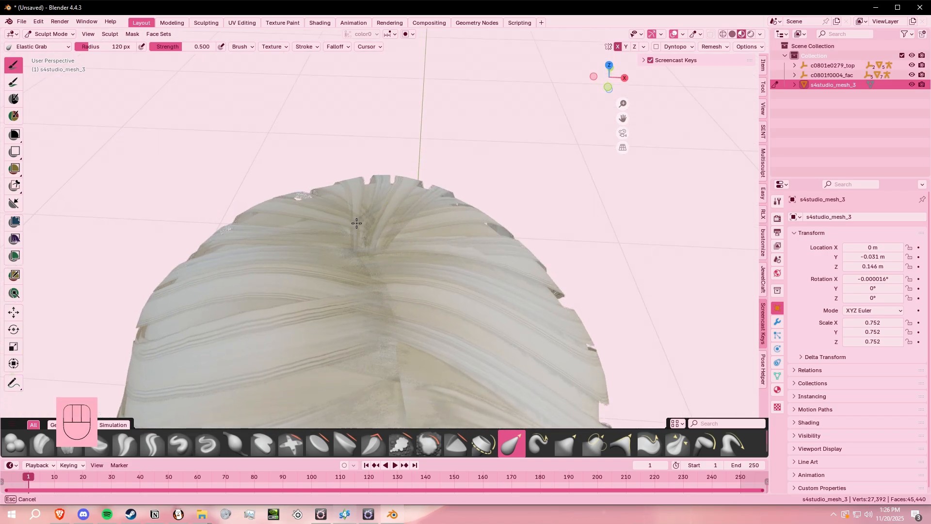
- Working from below inside the torso, push the hair that clips through the shoulders and upper back out of the body
scroll(441, 287, "down", 3)
middle_click_drag(441, 288, 410, 198)
scroll(418, 355, "down", 3)
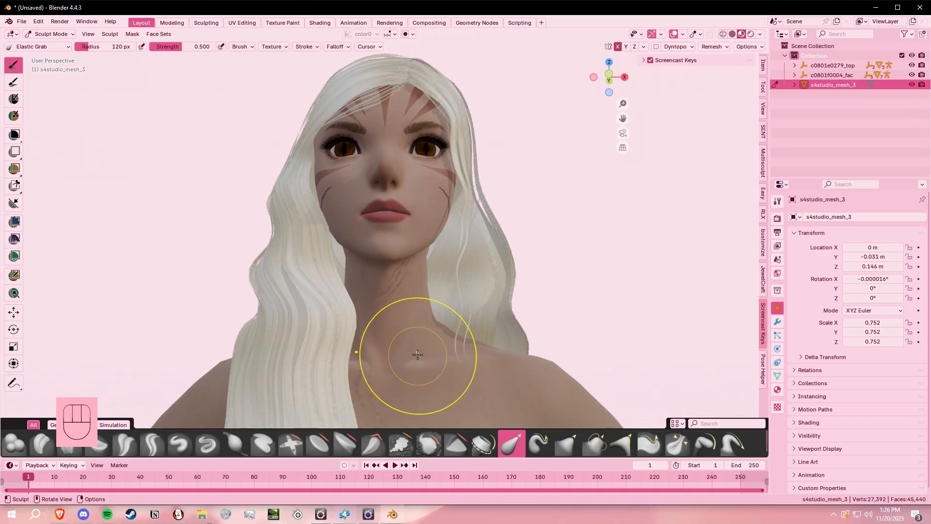
middle_click_drag(417, 354, 449, 122, "shift")
middle_click_drag(451, 300, 451, 243)
mouse_move(500, 196)
middle_mouse_down("shift")
mouse_move(476, 240)
mouse_move(378, 239)
mouse_move(420, 200)
middle_mouse_up("shift")
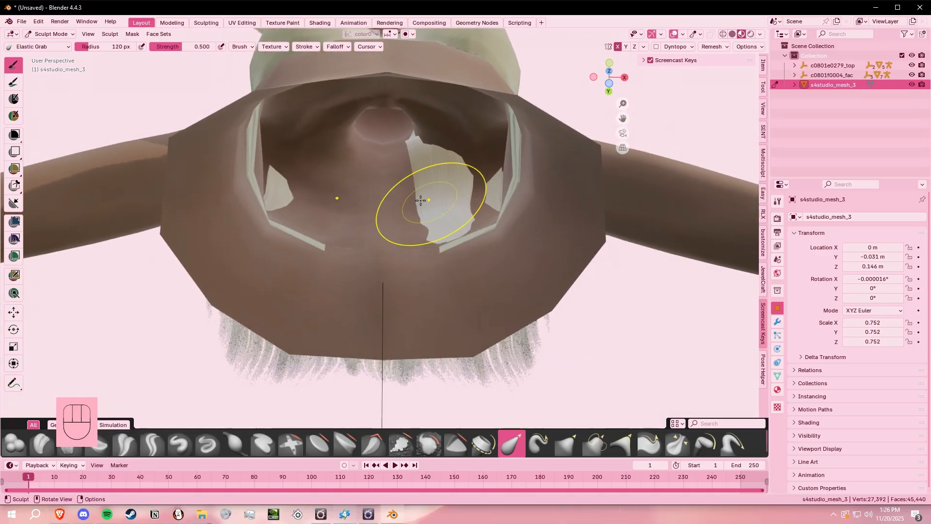
middle_click_drag(285, 183, 278, 197)
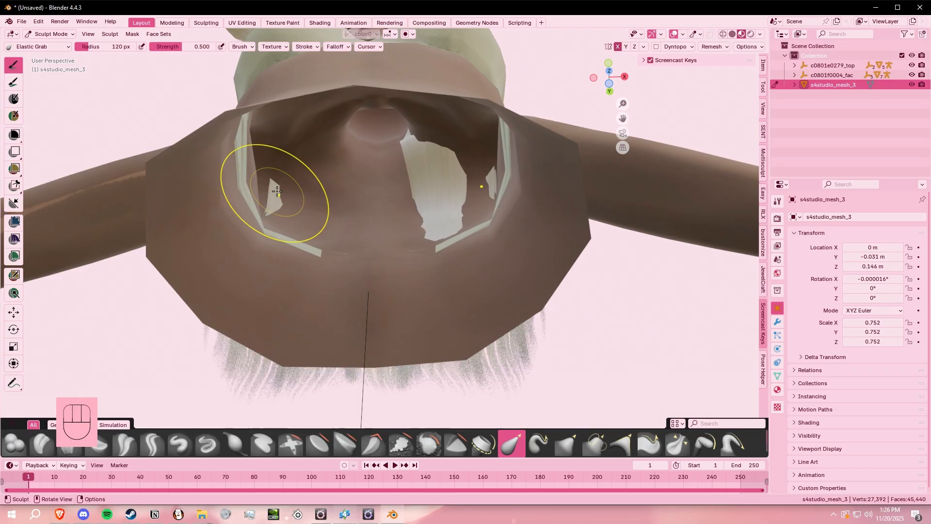
mouse_move(273, 181)
left_mouse_down()
mouse_move(278, 206)
mouse_move(285, 197)
left_mouse_up()
left_click_drag(436, 230, 439, 238)
mouse_move(439, 238)
middle_mouse_down()
mouse_move(545, 298)
mouse_move(419, 241)
mouse_move(316, 332)
mouse_move(366, 197)
mouse_move(407, 209)
mouse_move(415, 188)
middle_mouse_up()
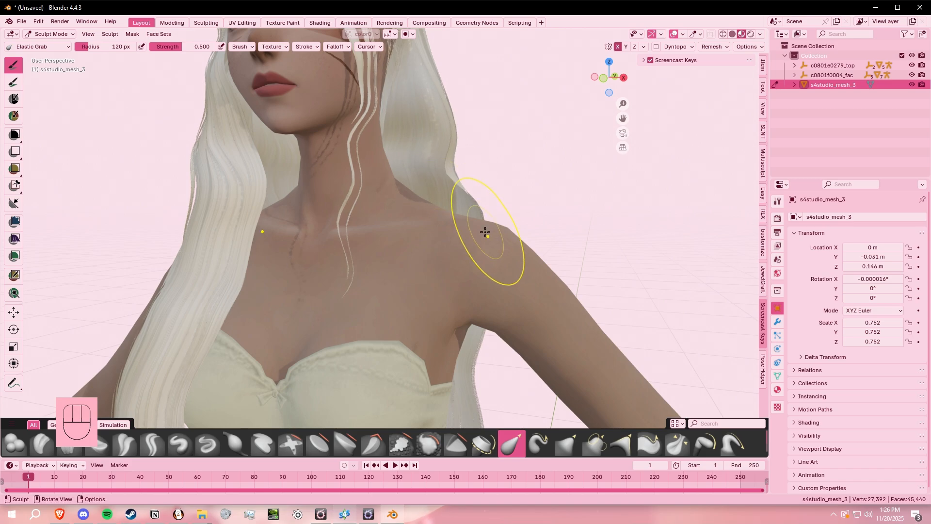
- Push the last hair patch poking through beside the neck opening out of the torso
middle_click_drag(485, 232, 468, 150)
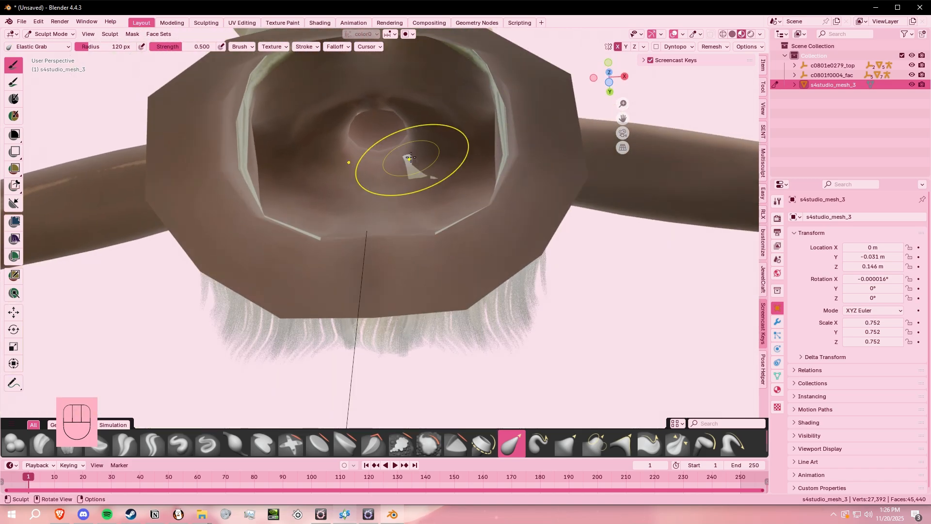
left_click_drag(411, 158, 412, 163)
left_click_drag(419, 195, 437, 183)
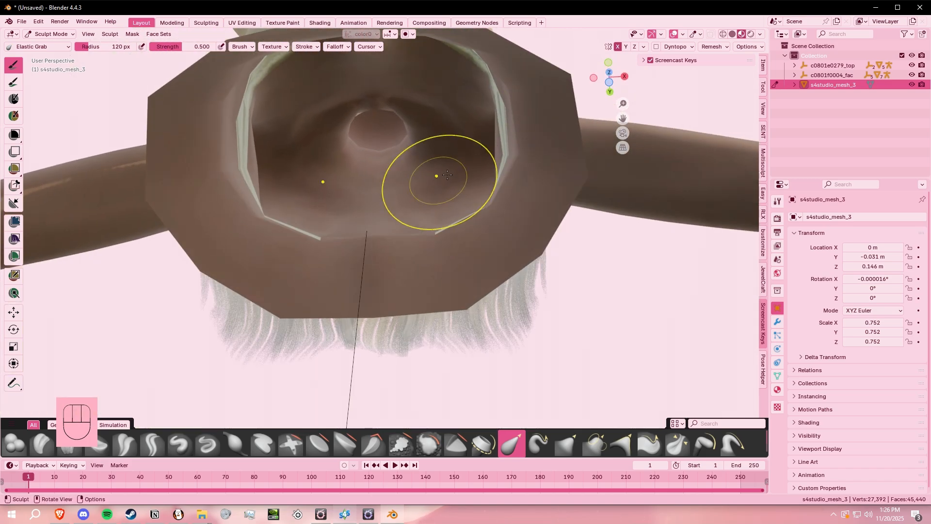
mouse_move(436, 183)
middle_mouse_down()
mouse_move(402, 262)
mouse_move(435, 249)
mouse_move(311, 247)
mouse_move(412, 257)
mouse_move(369, 257)
mouse_move(409, 262)
mouse_move(334, 286)
middle_mouse_up()
- Undo the last grab stroke and reshape the swept bangs and hair along the side of the face
scroll(339, 266, "up", 3)
middle_click_drag(526, 114, 504, 176, "shift")
mouse_move(410, 97)
middle_mouse_down()
mouse_move(669, 278)
mouse_move(505, 220)
mouse_move(448, 146)
mouse_move(467, 152)
mouse_move(401, 132)
mouse_move(440, 191)
mouse_move(439, 160)
mouse_move(334, 202)
mouse_move(294, 192)
middle_mouse_up()
key("ctrl+z")
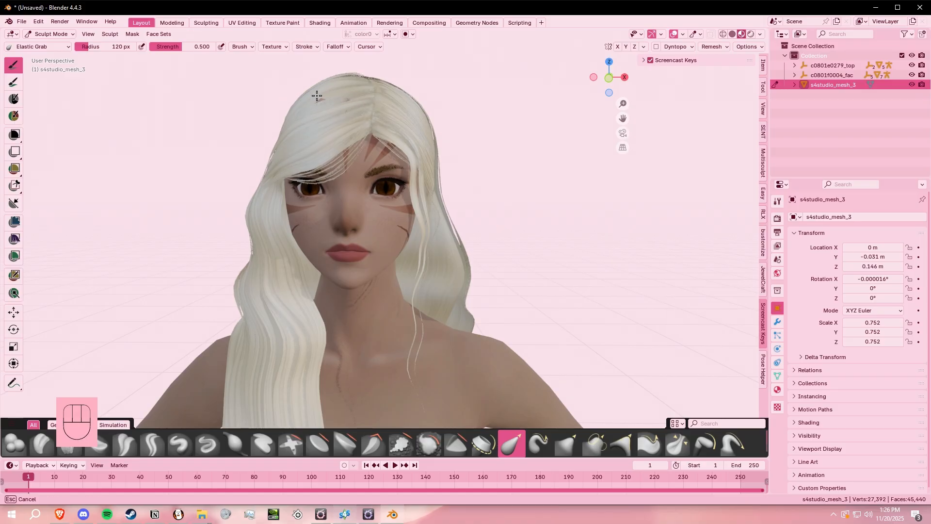
middle_click_drag(327, 105, 289, 125)
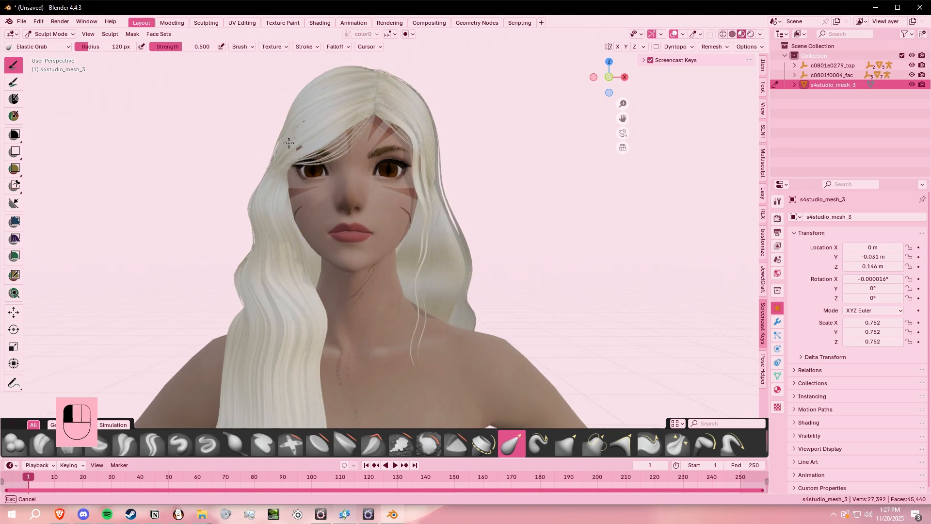
mouse_move(304, 178)
middle_mouse_down()
mouse_move(305, 222)
mouse_move(257, 217)
mouse_move(245, 192)
mouse_move(277, 155)
middle_mouse_up()
- Adjust the hair beside the temple from a low angle, comparing the shape by undoing and redoing the last two strokes
mouse_move(365, 87)
middle_mouse_down("shift")
mouse_move(443, 181)
mouse_move(382, 155)
mouse_move(370, 176)
middle_mouse_up("shift")
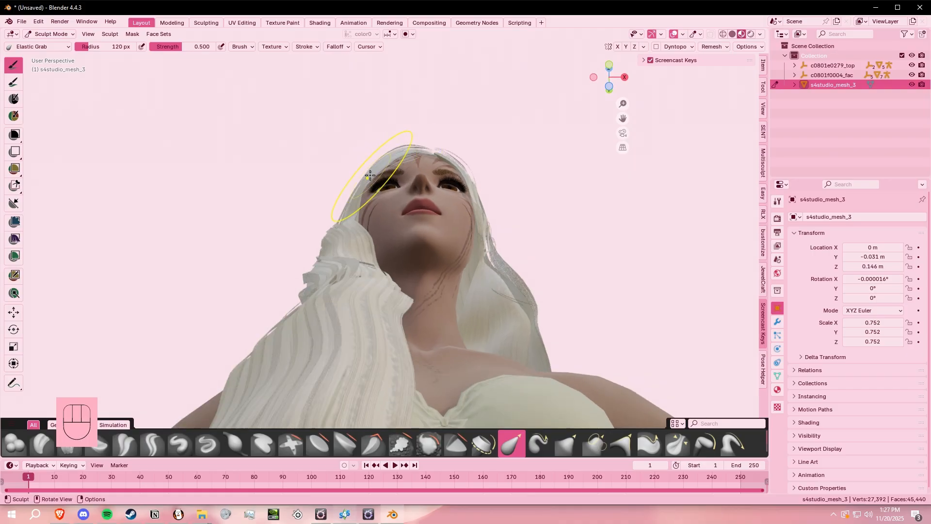
left_click_drag(360, 172, 369, 185)
middle_click_drag(373, 191, 384, 273)
key("ctrl+z")
key("ctrl+z")
key("ctrl+shift+z")
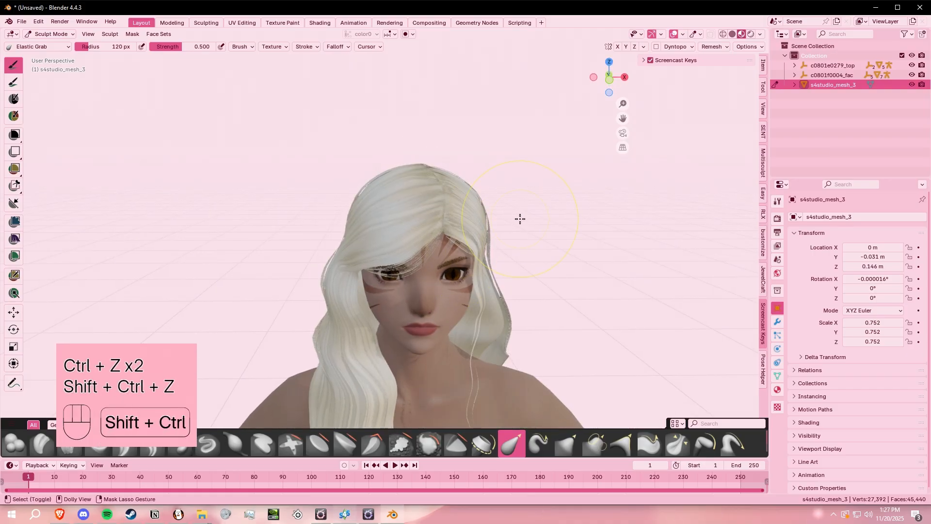
key("ctrl+shift+z")
- Refine the bangs over the forehead and the hair framing the face with Elastic Grab strokes
mouse_move(523, 284)
middle_mouse_down()
mouse_move(395, 197)
mouse_move(407, 291)
mouse_move(446, 203)
mouse_move(511, 172)
mouse_move(586, 175)
mouse_move(532, 198)
mouse_move(463, 167)
middle_mouse_up()
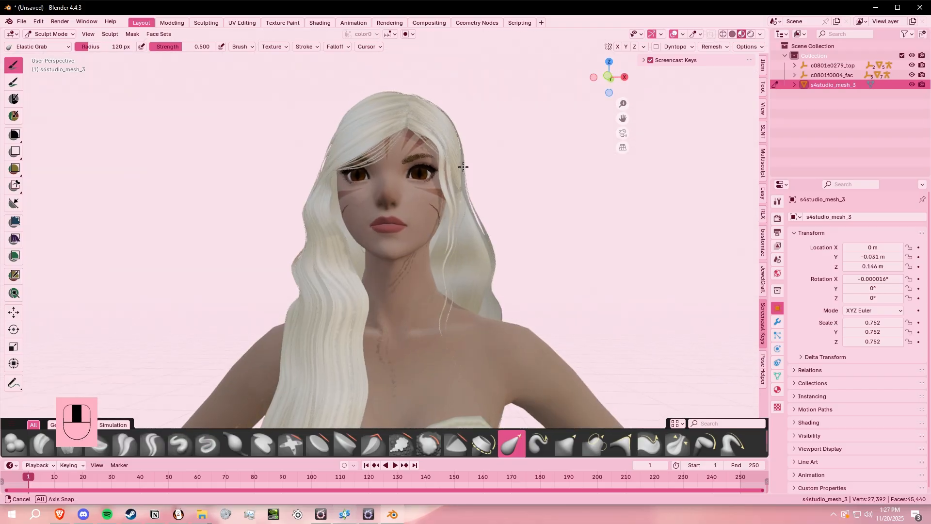
mouse_move(531, 270)
middle_mouse_down()
mouse_move(519, 202)
mouse_move(551, 225)
mouse_move(627, 247)
mouse_move(573, 272)
mouse_move(509, 246)
mouse_move(519, 216)
mouse_move(530, 265)
middle_mouse_up()
middle_click_drag(530, 265, 471, 180)
middle_click_drag(472, 181, 547, 257)
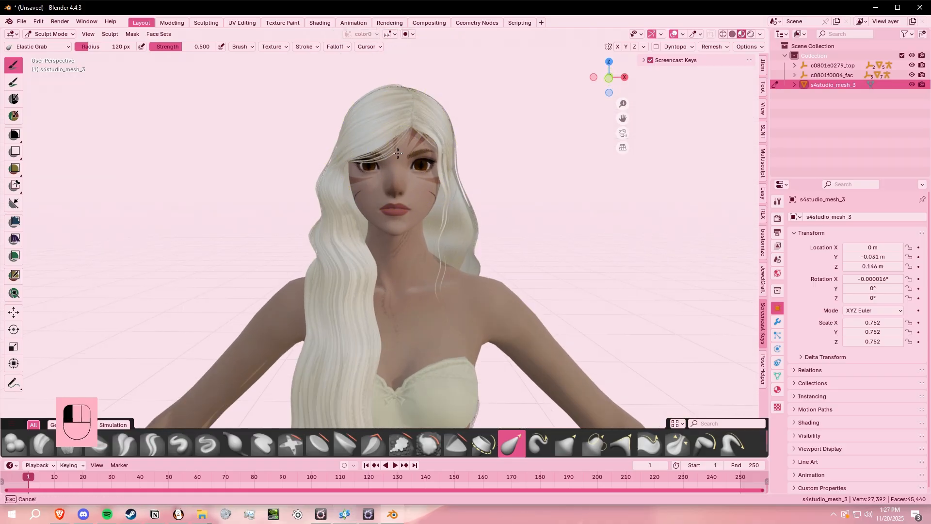
middle_click_drag(523, 193, 351, 278)
middle_click_drag(446, 271, 465, 291)
middle_click_drag(459, 138, 451, 203)
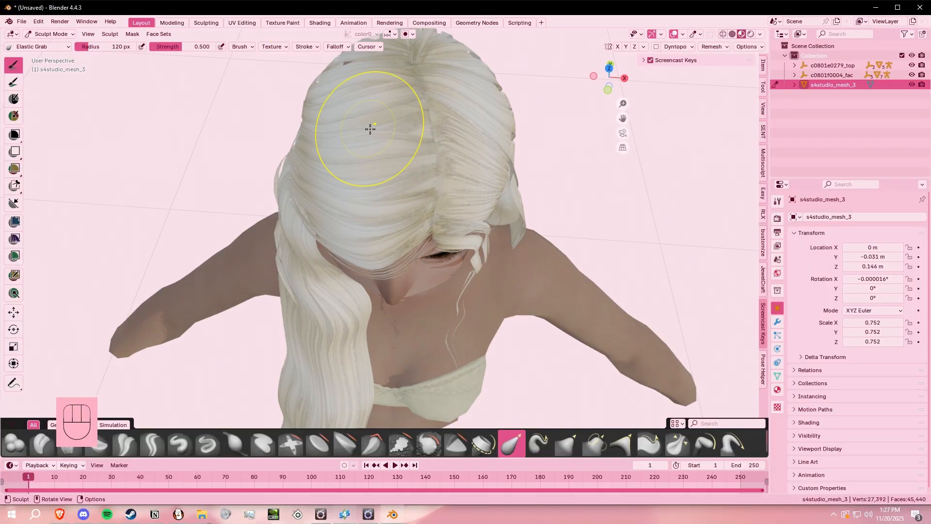
- Adjust the hair volume on top of the head around the parting, working from above
middle_click_drag(370, 129, 422, 146)
middle_click_drag(422, 146, 592, 201, "shift")
scroll(438, 208, "up", 2)
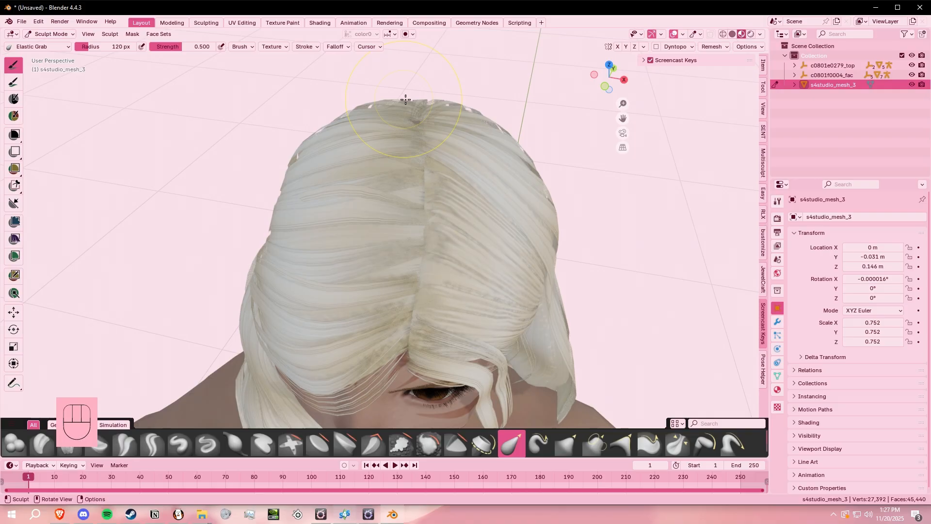
middle_click_drag(484, 139, 395, 257)
scroll(432, 232, "down", 2)
- Return the hair to Object Mode, deselect it, and check the overall fit on the character
left_click(64, 34)
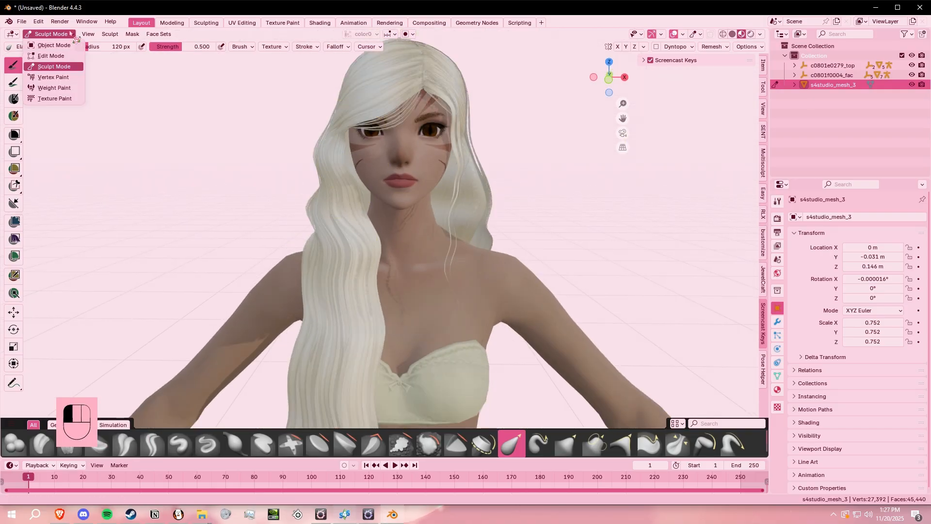
left_click(57, 45)
scroll(538, 296, "down", 3)
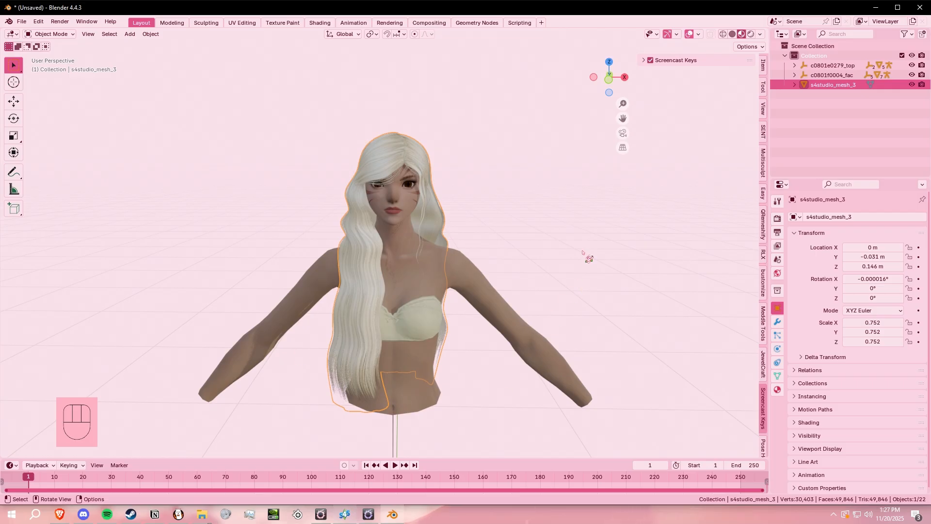
left_click(583, 252)
middle_click_drag(586, 360, 242, 231)
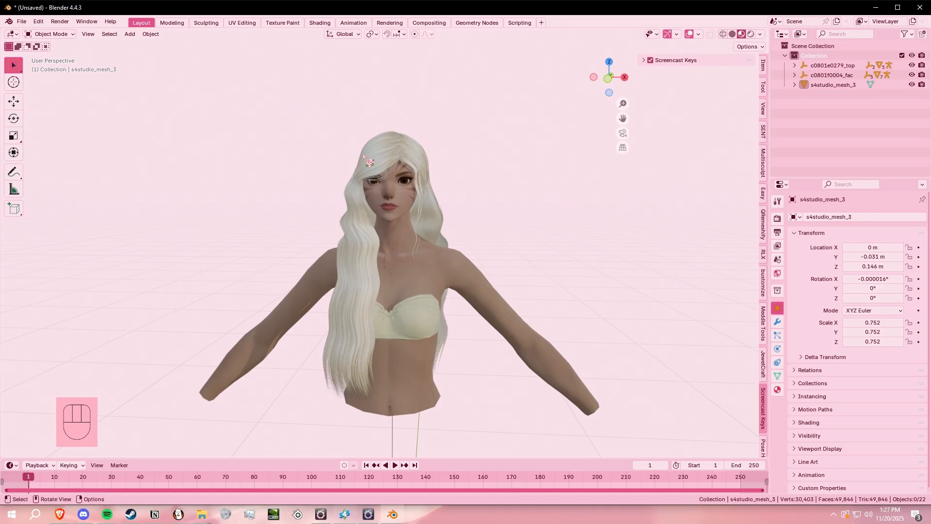
middle_click_drag(384, 397, 536, 414)
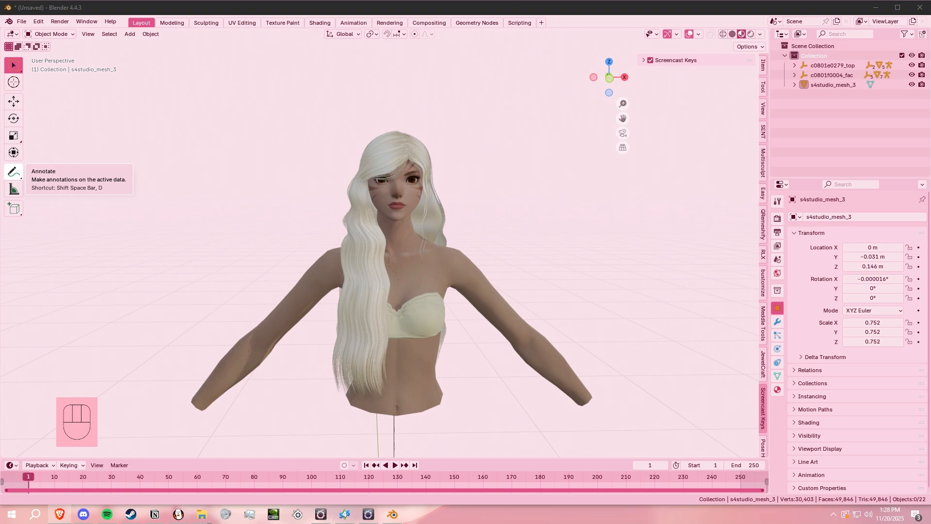
- Switch to the browser, view the preview image of the Romantic Woolen Curl - Hair mod enlarged, and download the mod
left_click_drag(0, 141, 506, 1)
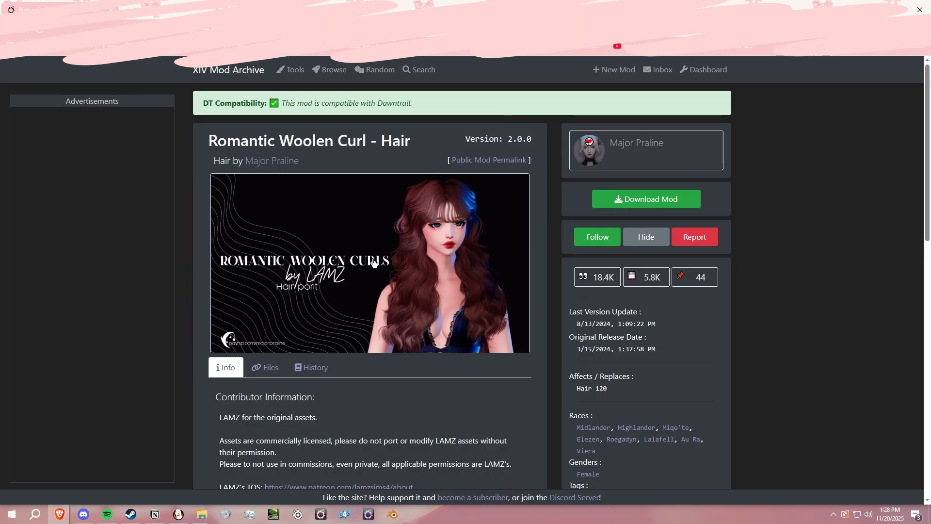
left_click(435, 220)
left_click(887, 266)
left_click(327, 230)
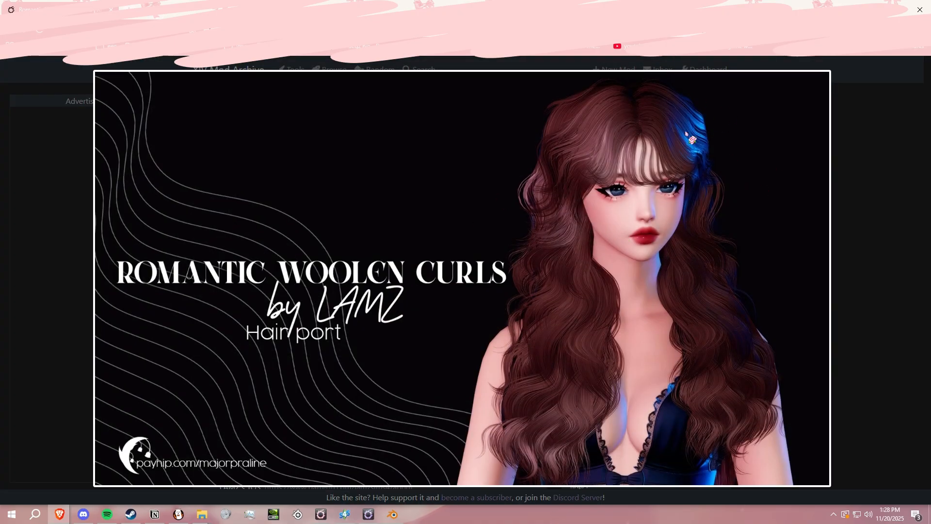
left_click(898, 191)
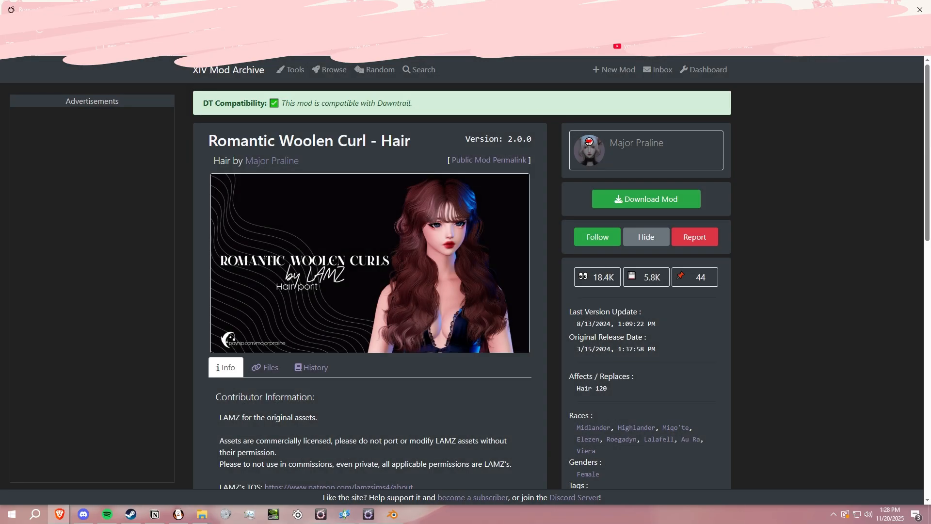
left_click(649, 201)
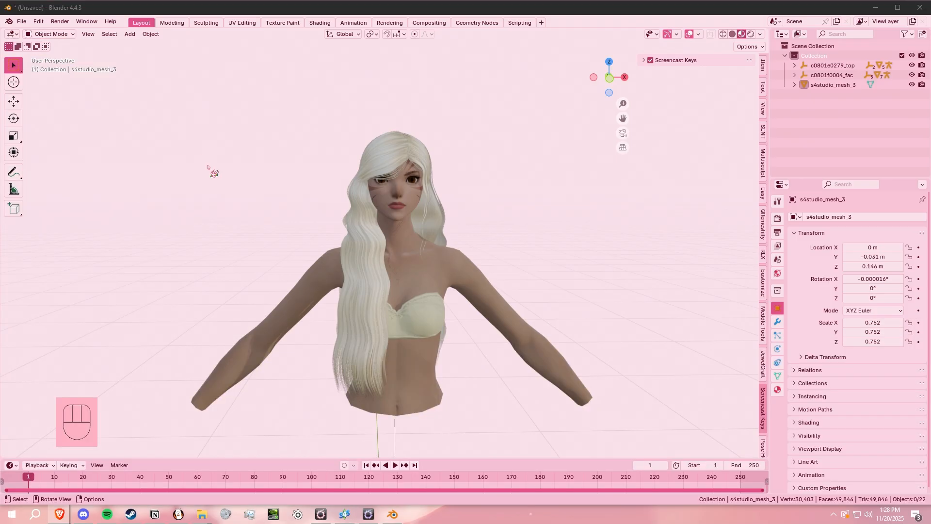
- Switch to FFXIV TexTools and open the downloaded Romantic Woolen Curls modpack for import
left_click(876, 8)
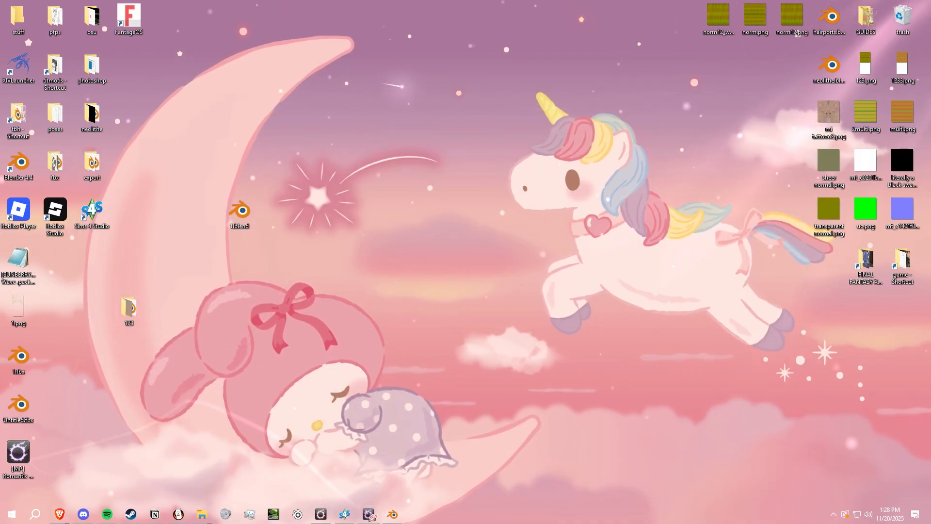
left_click(368, 514)
left_click(168, 100)
left_click(197, 159)
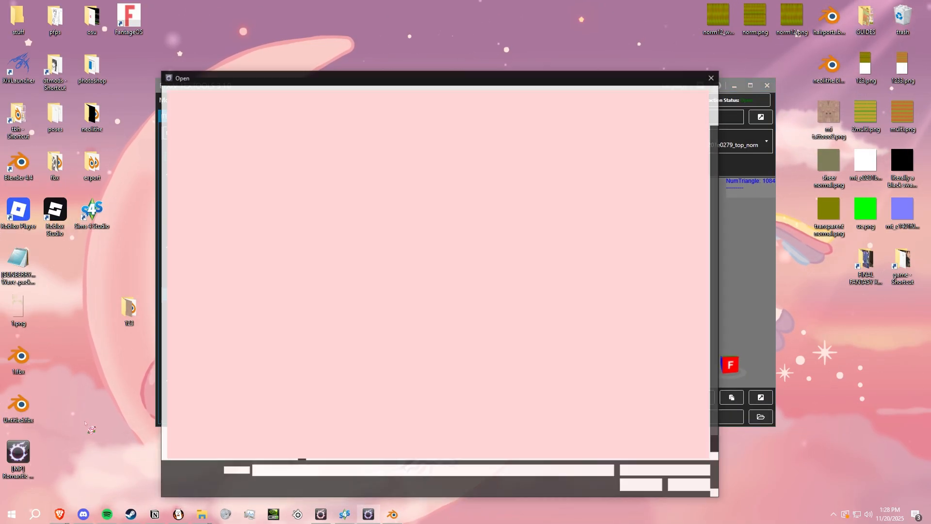
double_click(643, 355)
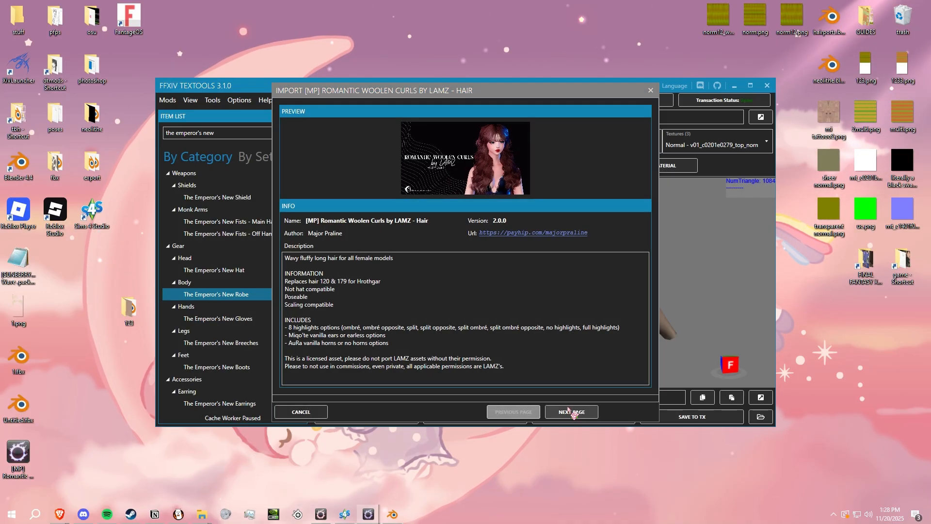
- Import the modpack with Ombré highlights and only the Miqo'te - earless model, keeping the destination Hair - c0801h0120_hir
left_click(568, 410)
scroll(389, 312, "down", 1)
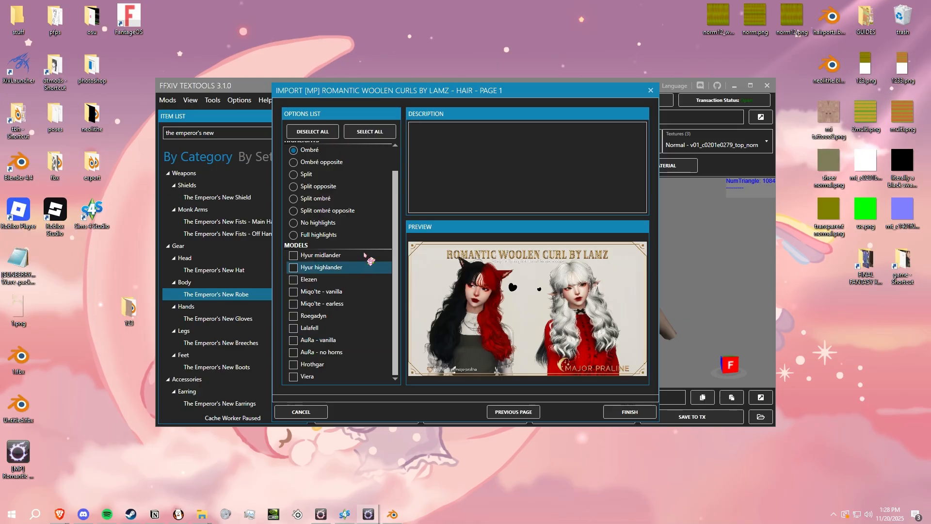
left_click(293, 304)
scroll(361, 369, "up", 1)
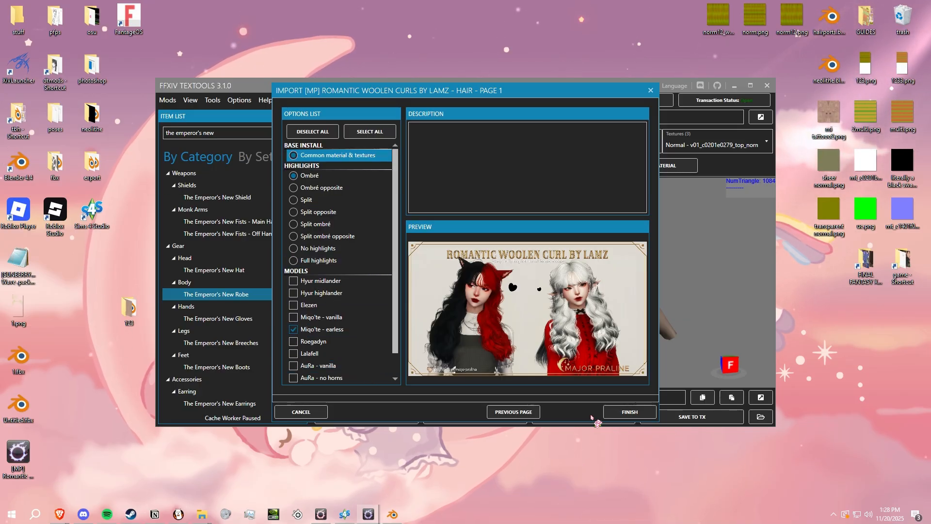
left_click(617, 414)
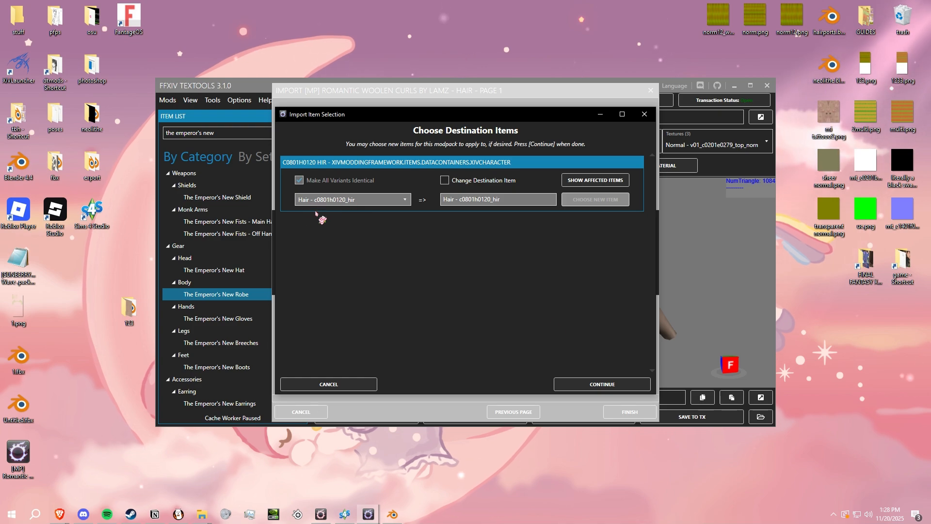
left_click(601, 383)
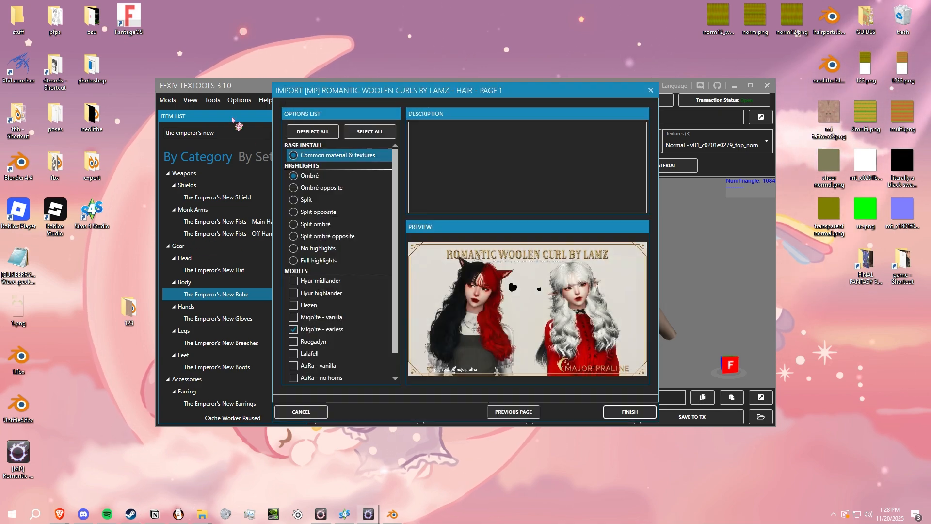
left_click(527, 273)
- Search the item list for "miqo hair 120", load Miqote Female Hair 120, and save its model as an FBX file
left_click_drag(235, 131, 51, 128)
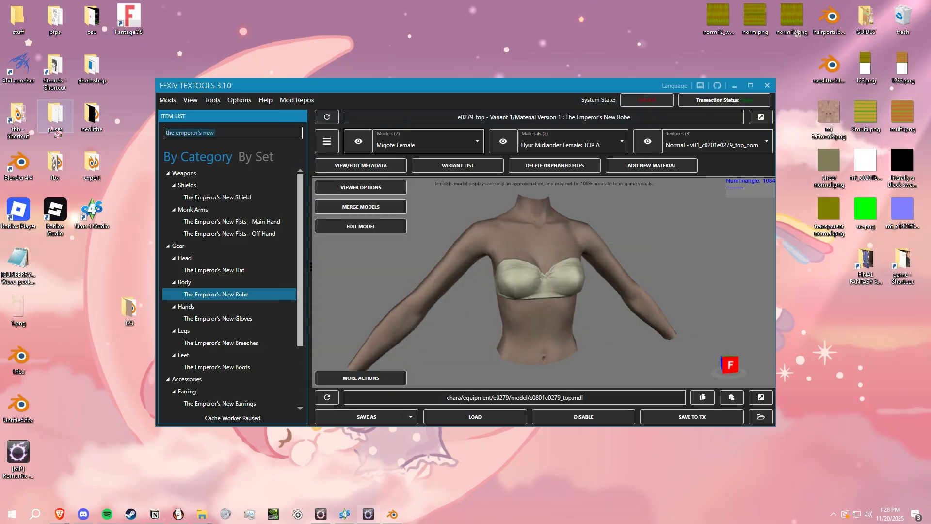
type("miqo hair 120")
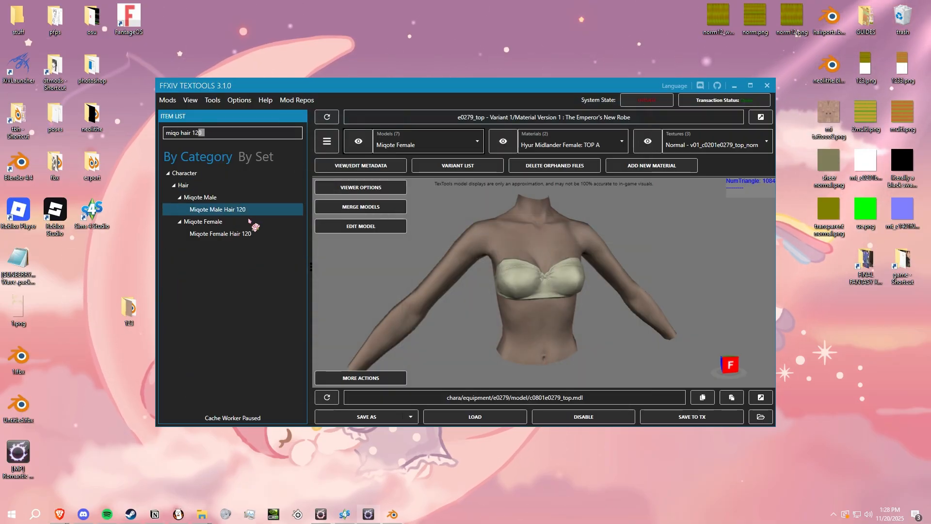
left_click(220, 233)
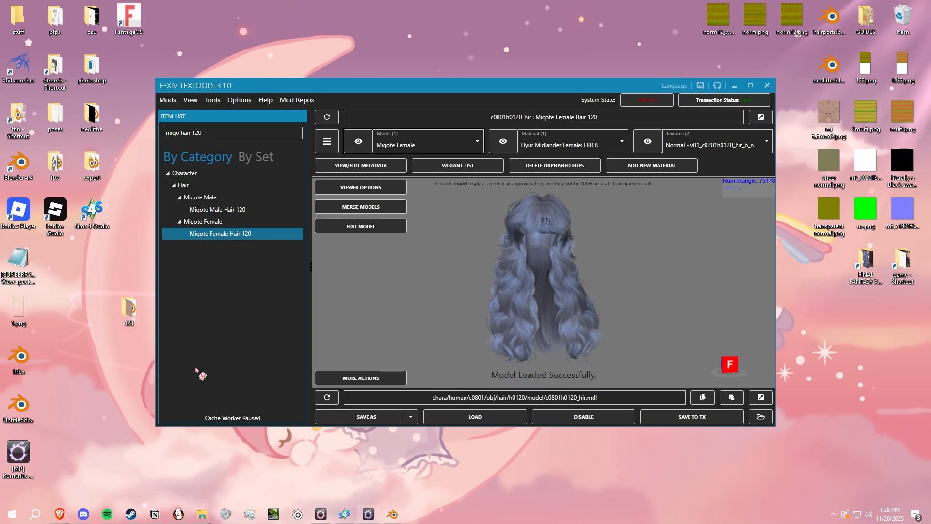
left_click(410, 417)
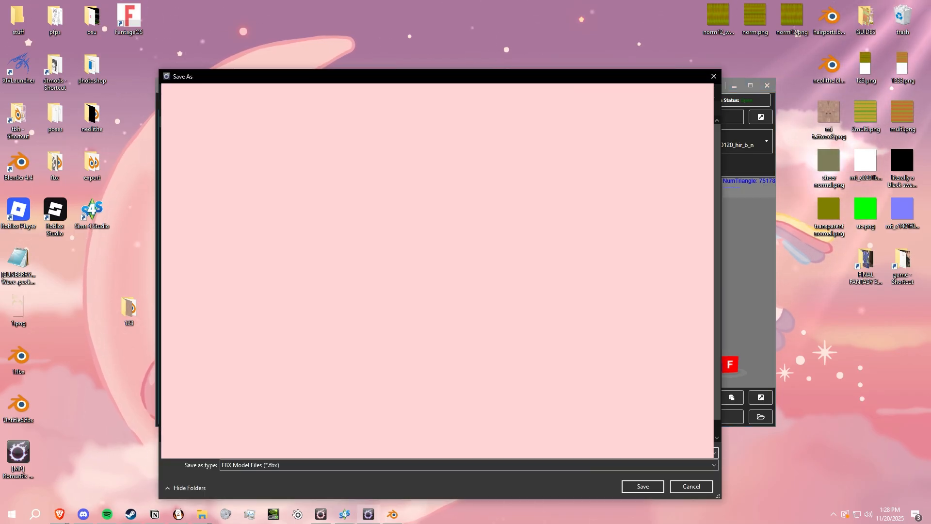
left_click(657, 485)
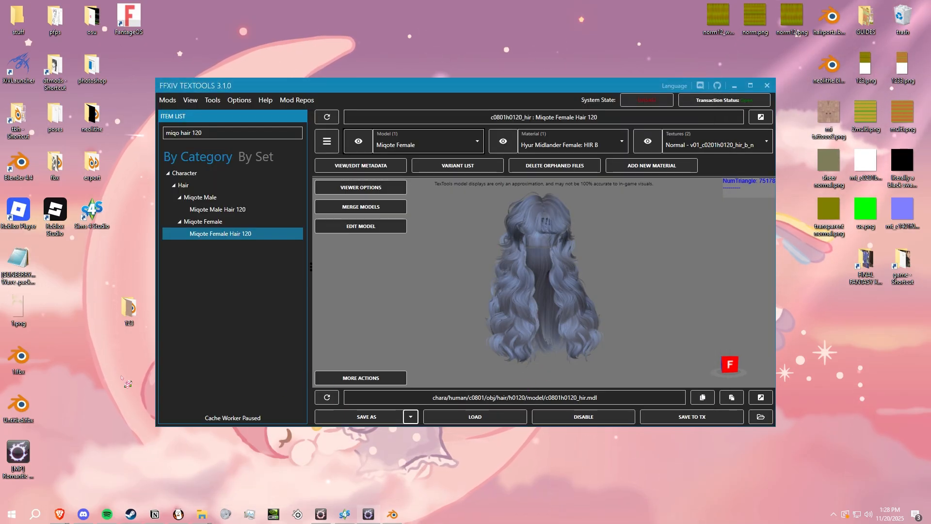
- Switch back to Blender and import the exported c0801h0120_hir hair model as FBX
left_click(394, 512)
middle_click_drag(603, 294, 592, 309)
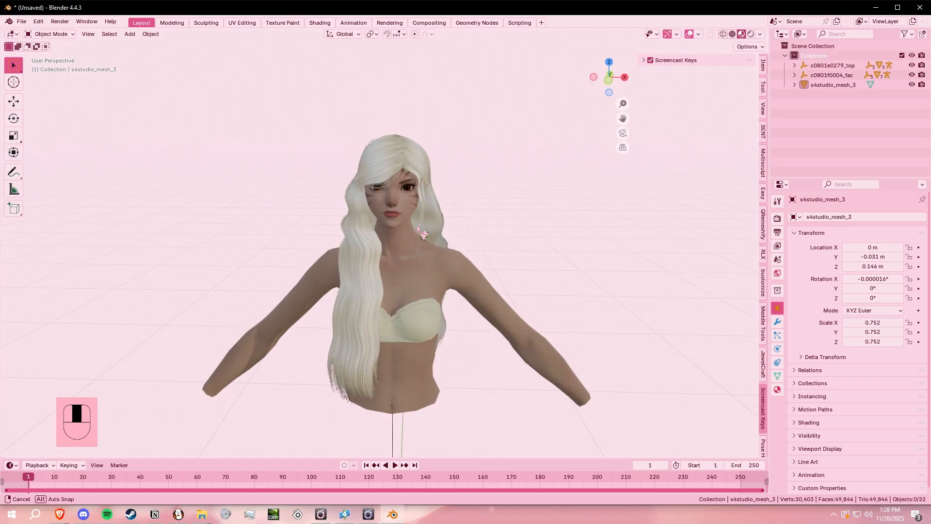
left_click(19, 23)
mouse_move(73, 162)
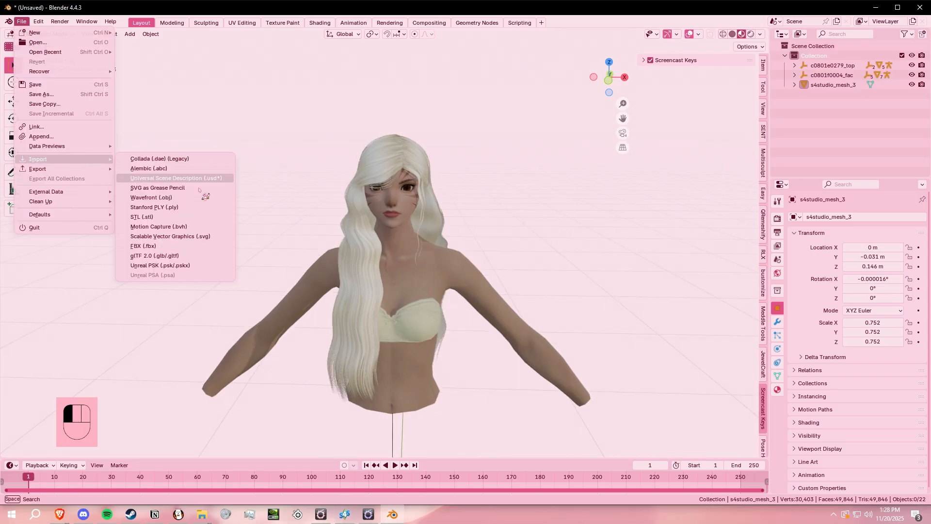
left_click(139, 246)
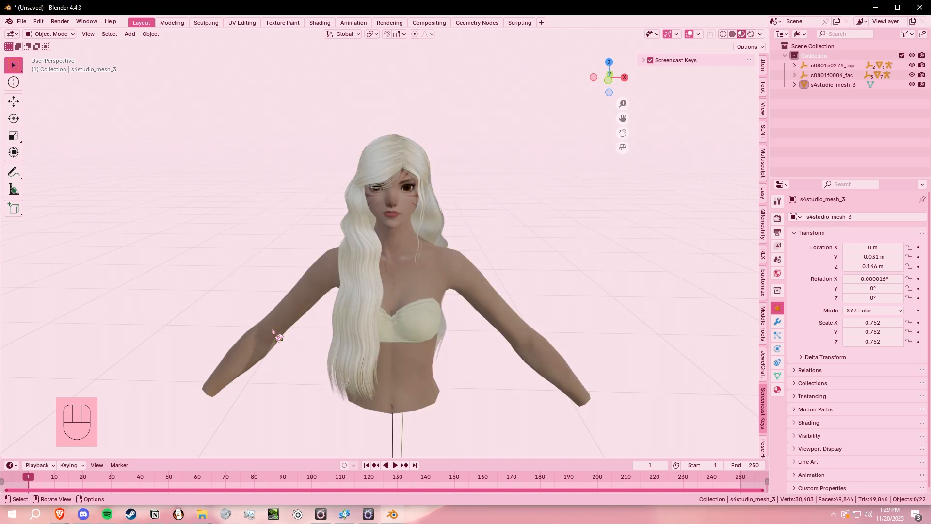
left_click(571, 192)
- Delete the c0801e0279_top body and c0801f0004_fac face models together with their child objects
middle_click_drag(431, 213, 383, 194)
middle_click_drag(326, 243, 388, 248)
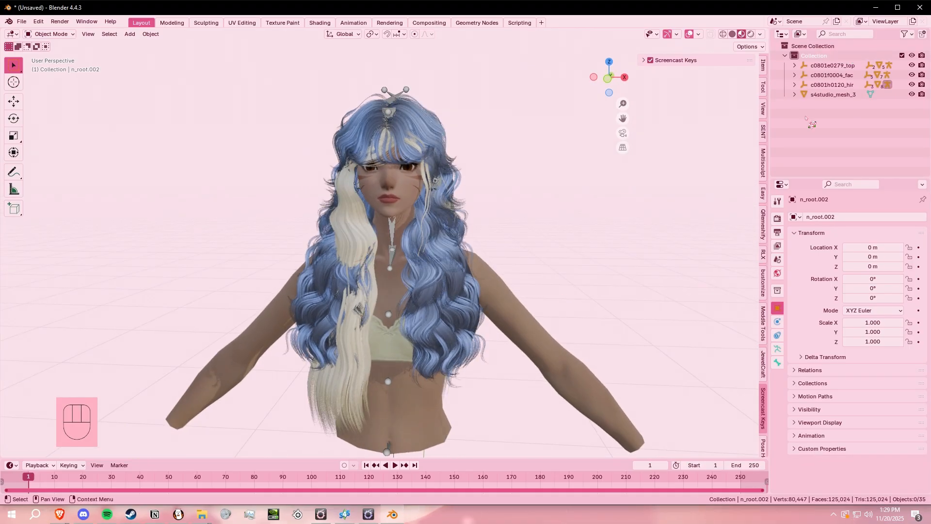
middle_click_drag(299, 282, 504, 245)
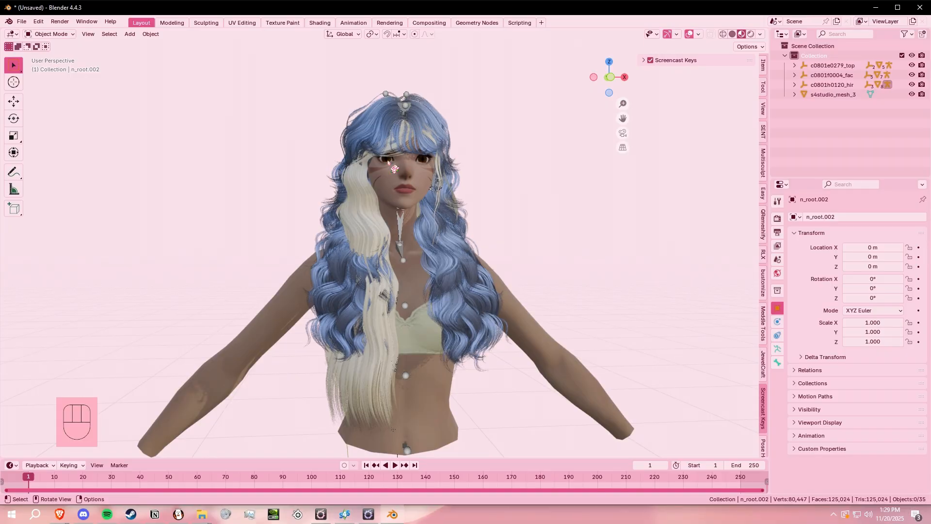
middle_click_drag(374, 272, 577, 327)
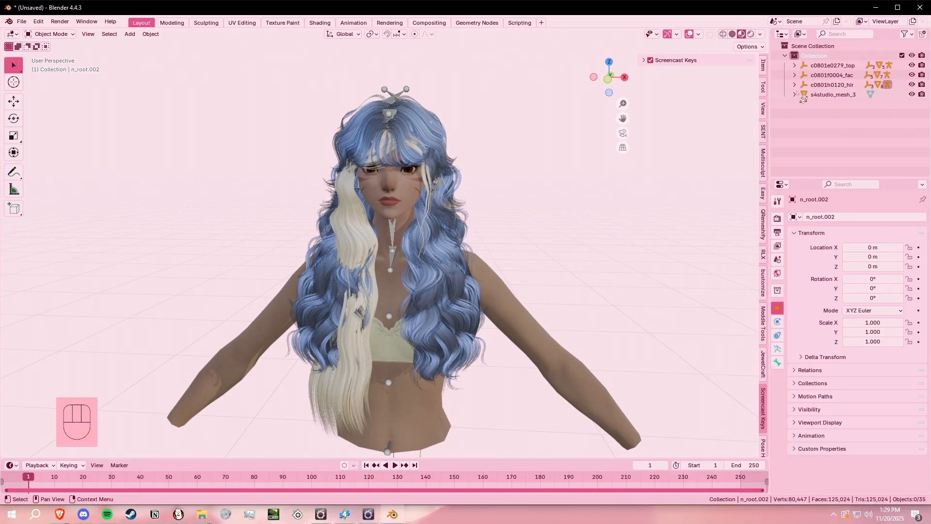
left_click(843, 75)
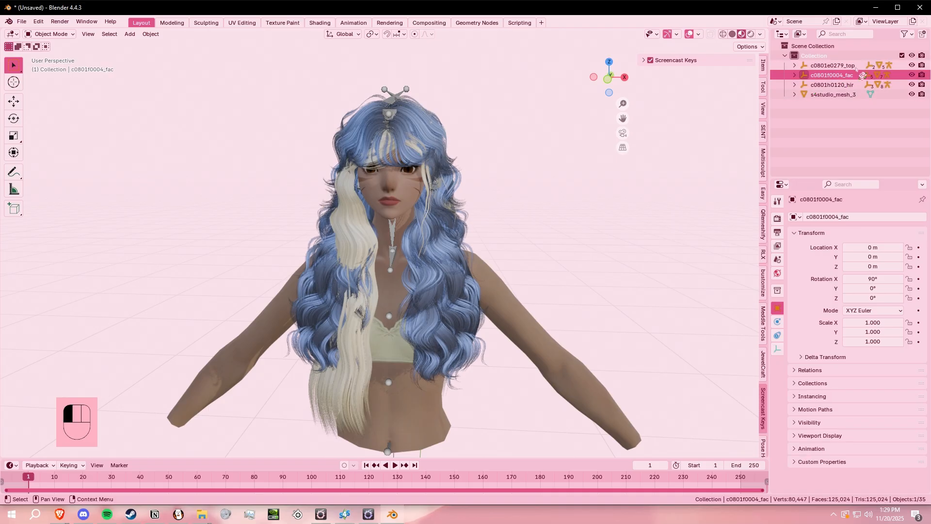
left_click(852, 67, "shift")
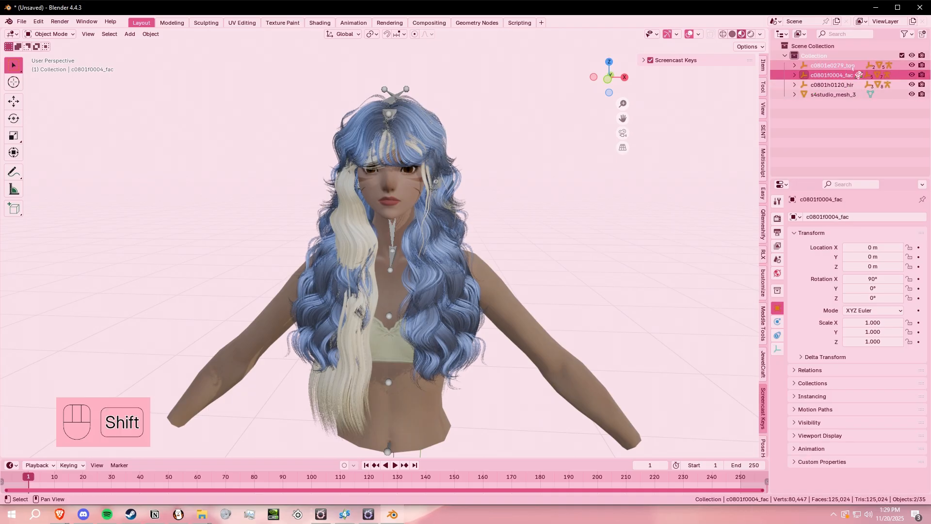
right_click(852, 68)
left_click(839, 82)
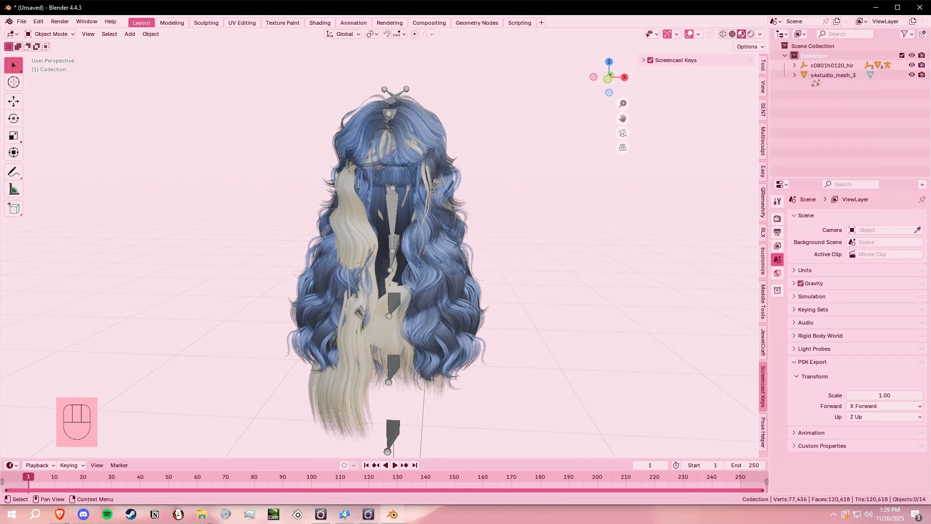
- Join all c0801h0120_hir mesh parts, from Part 0.0 through Part 2.2, into Part 0.0
middle_click_drag(493, 216, 355, 130)
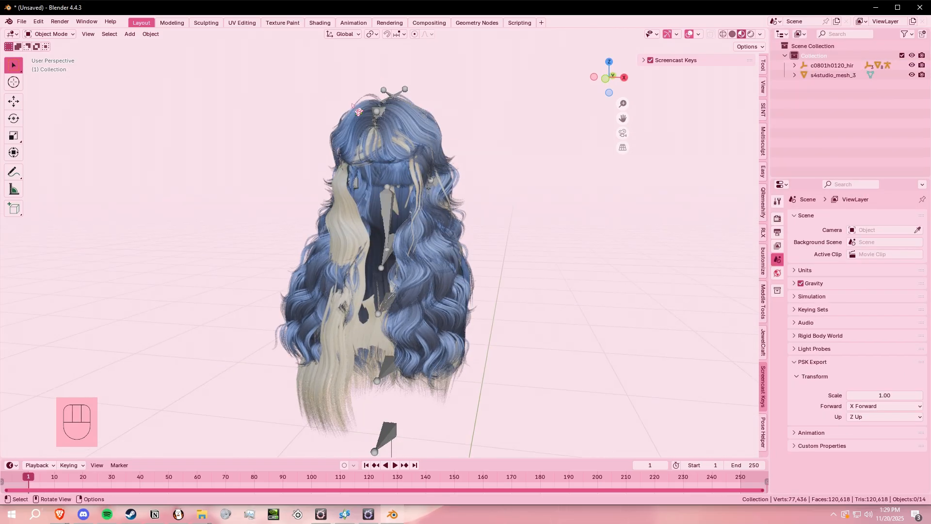
middle_click_drag(432, 159, 438, 148)
left_click(444, 140)
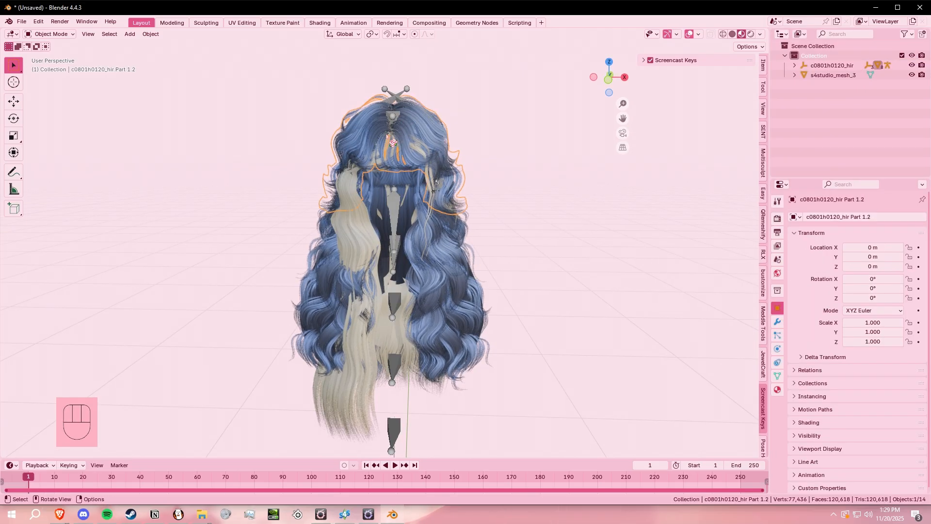
left_click(794, 65)
left_click(803, 104)
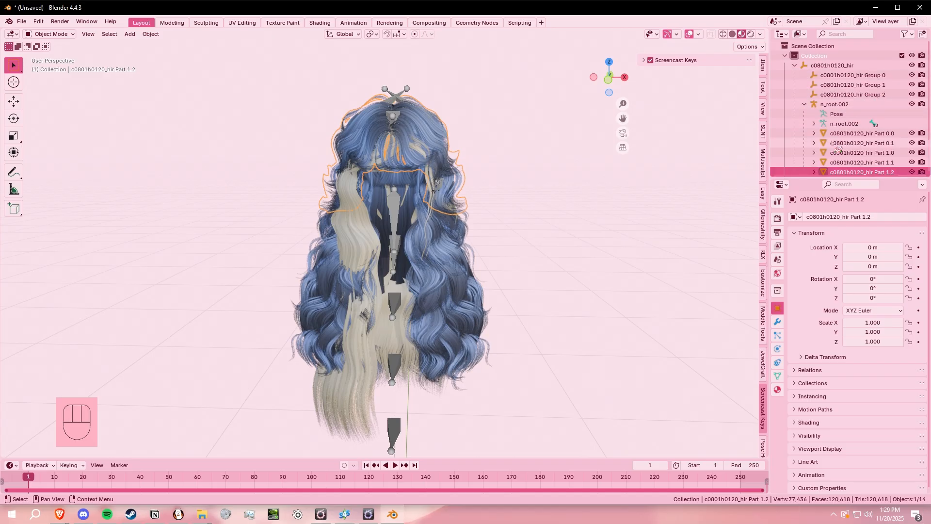
scroll(880, 154, "down", 2)
left_click(868, 90)
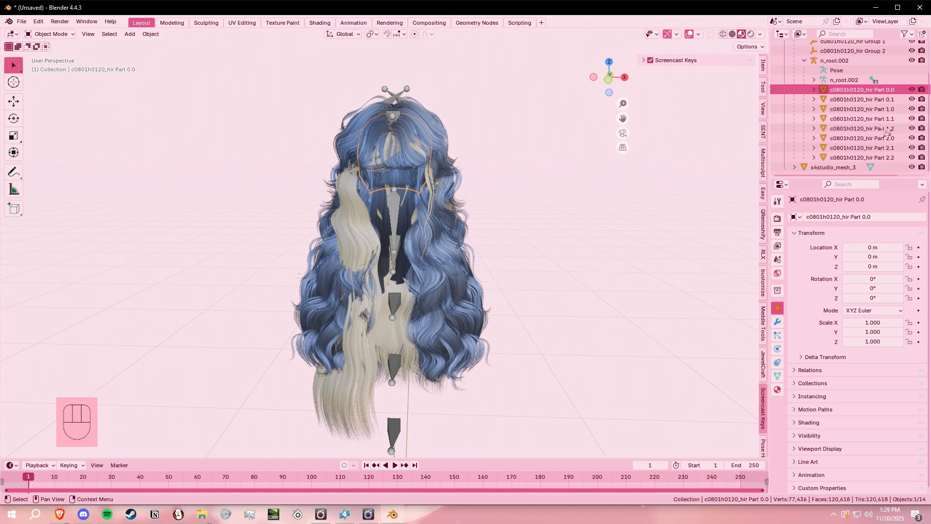
key("shift")
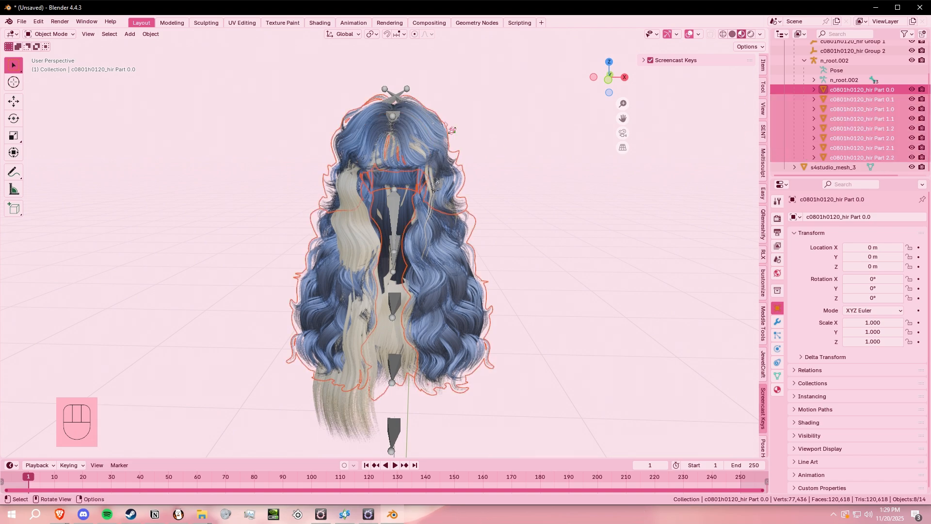
right_click(408, 105)
left_click(368, 115)
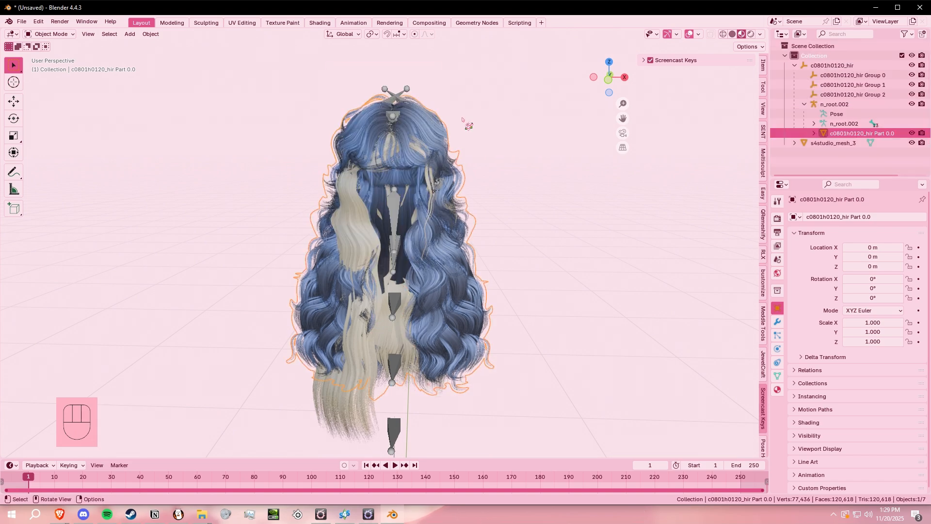
- Transfer weights in Weight Paint mode from c0801h0120_hir Part 0.0 to s4studio_mesh_3
left_click_drag(878, 122, 833, 141)
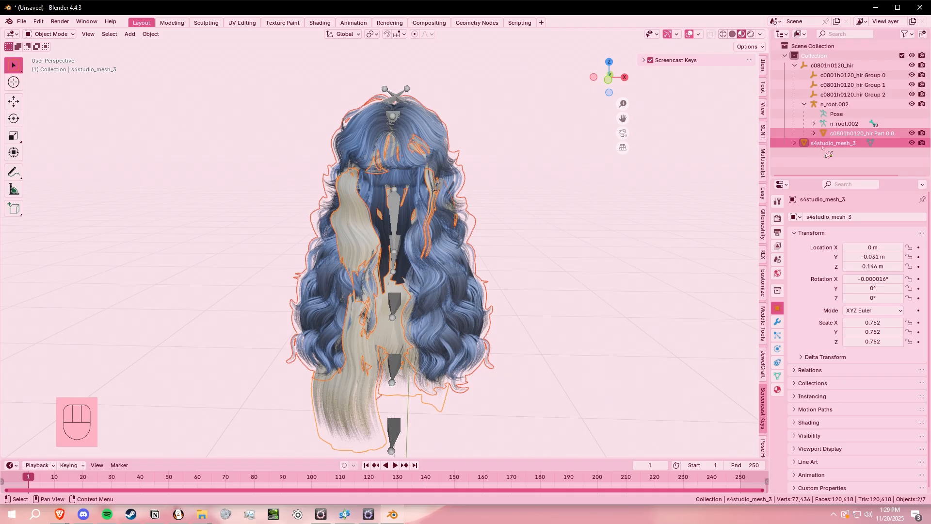
left_click(49, 35)
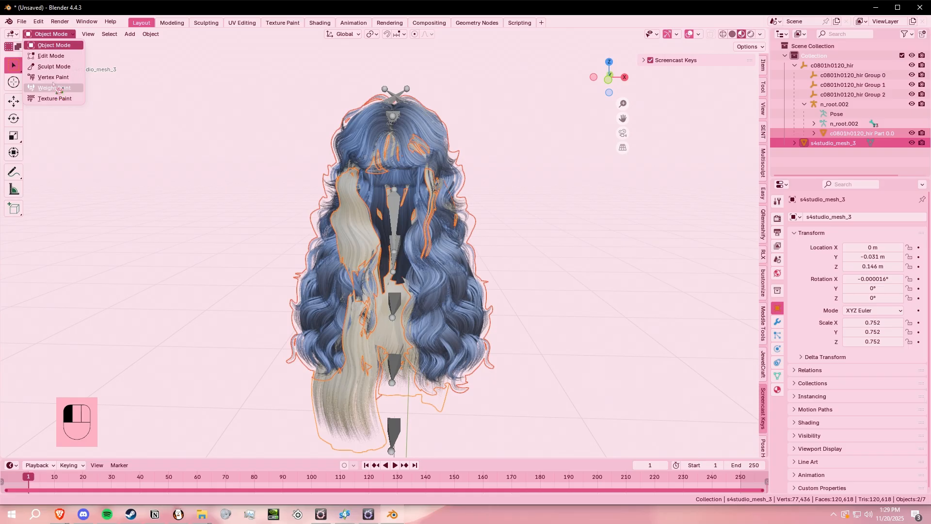
left_click(53, 87)
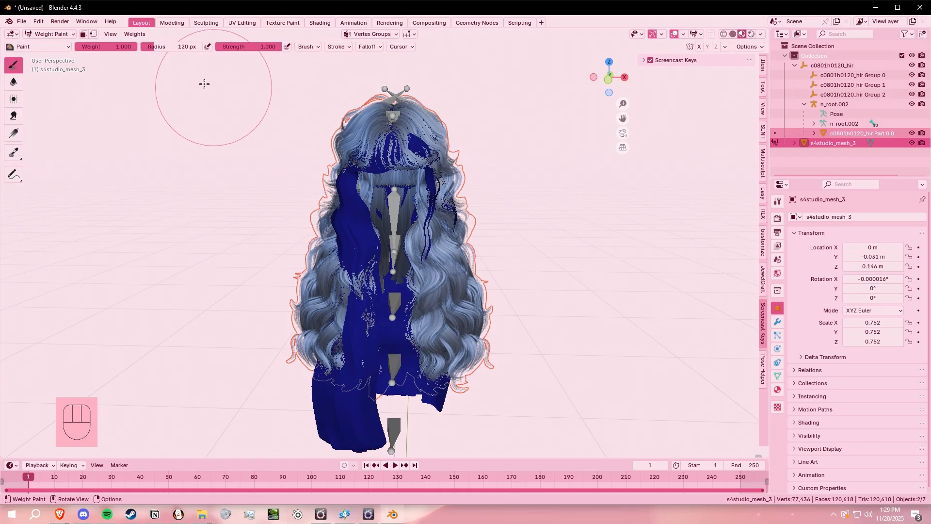
left_click(136, 35)
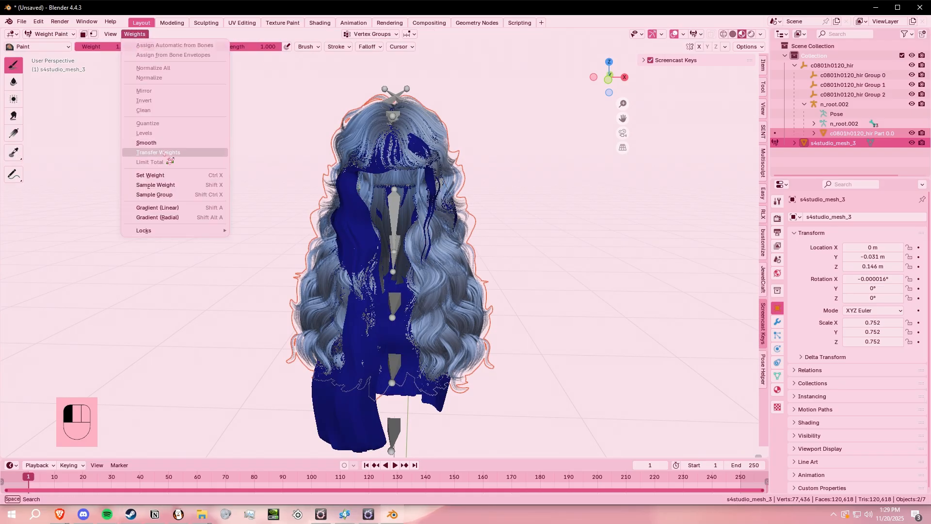
left_click(164, 153)
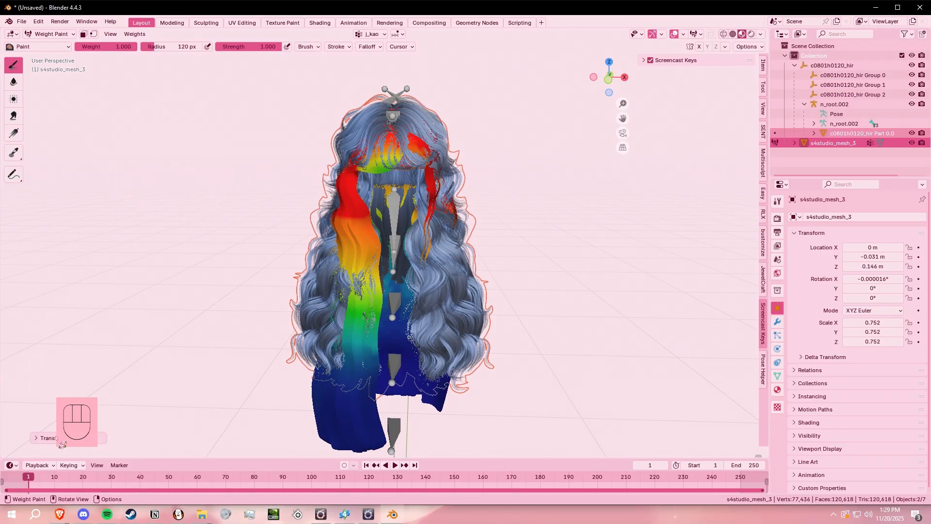
- Set the weight transfer's vertex mapping to Nearest Face Interpolated and its source layers selection to By Name
left_click(38, 439)
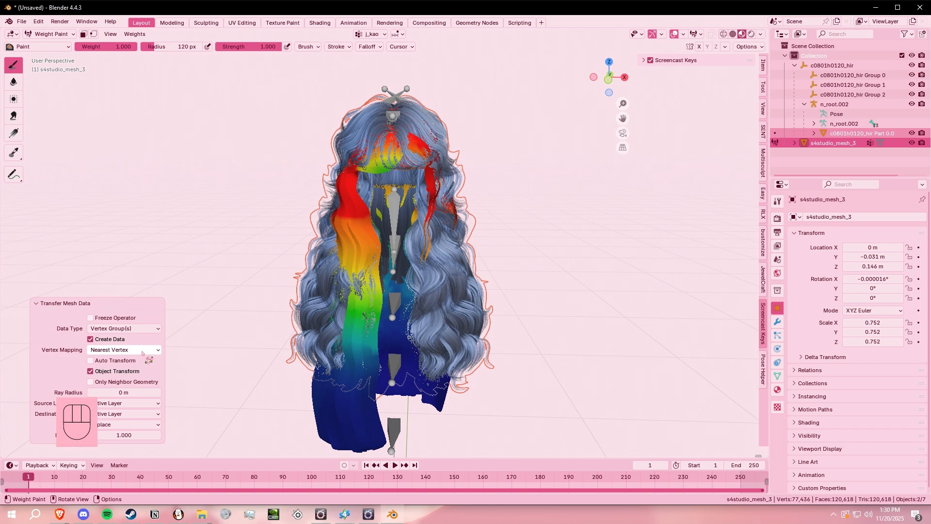
left_click(103, 350)
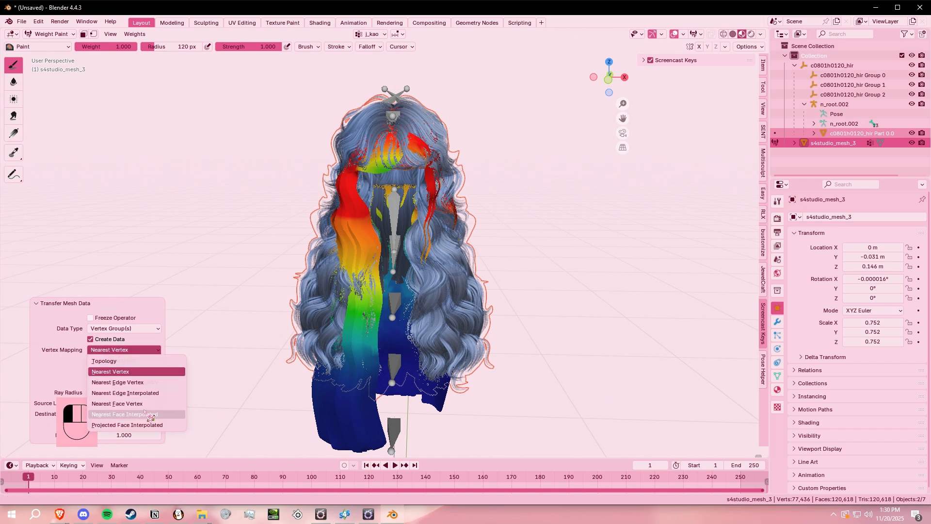
left_click(138, 415)
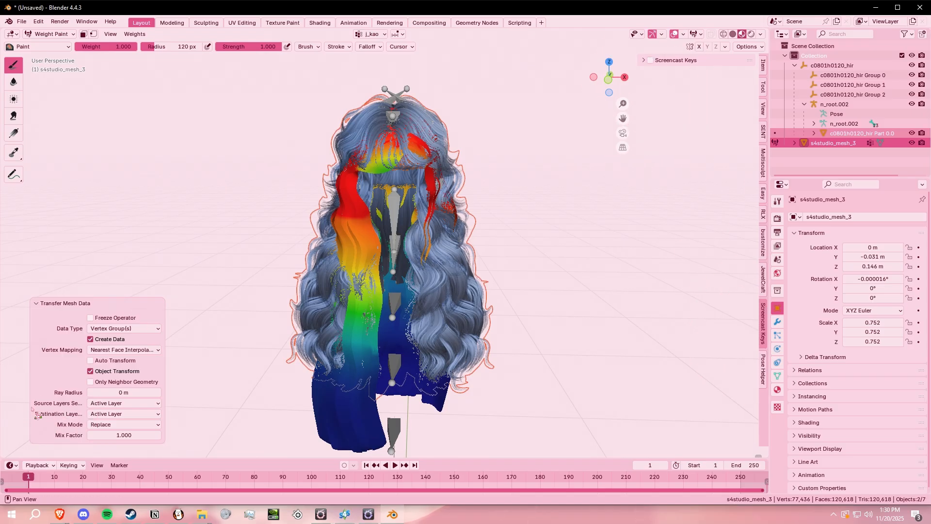
left_click(106, 405)
left_click(107, 425)
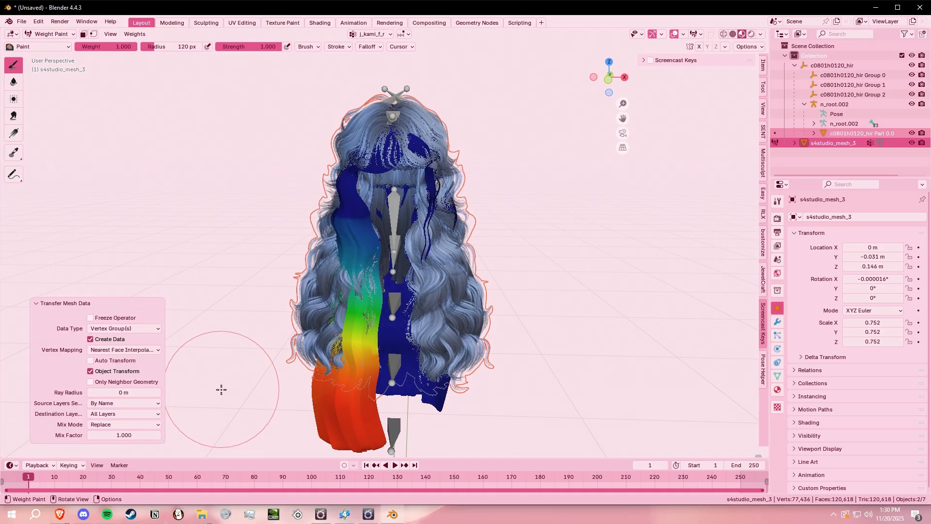
- Return to Object Mode and hide the c0801h0120_hir Part 0.0 mesh and the n_root.002 armature
left_click(51, 34)
left_click(49, 47)
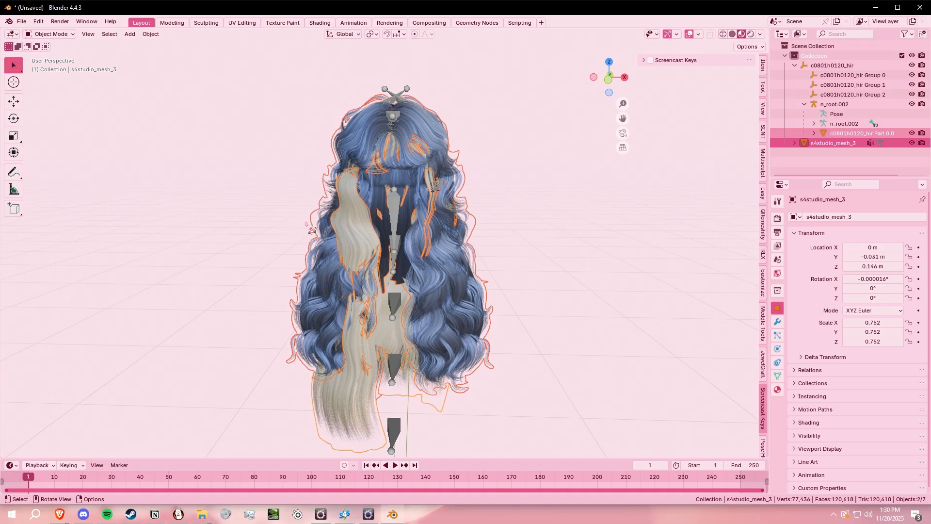
left_click(361, 203)
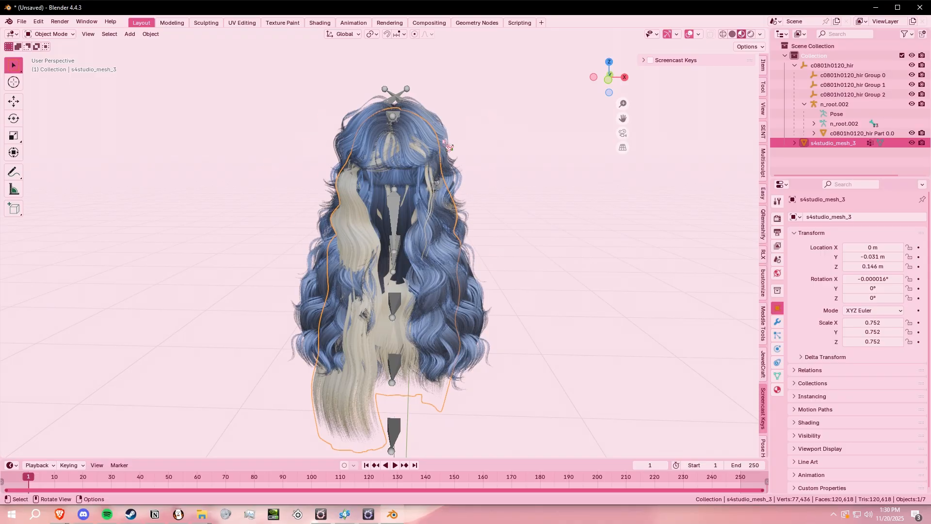
left_click(650, 61)
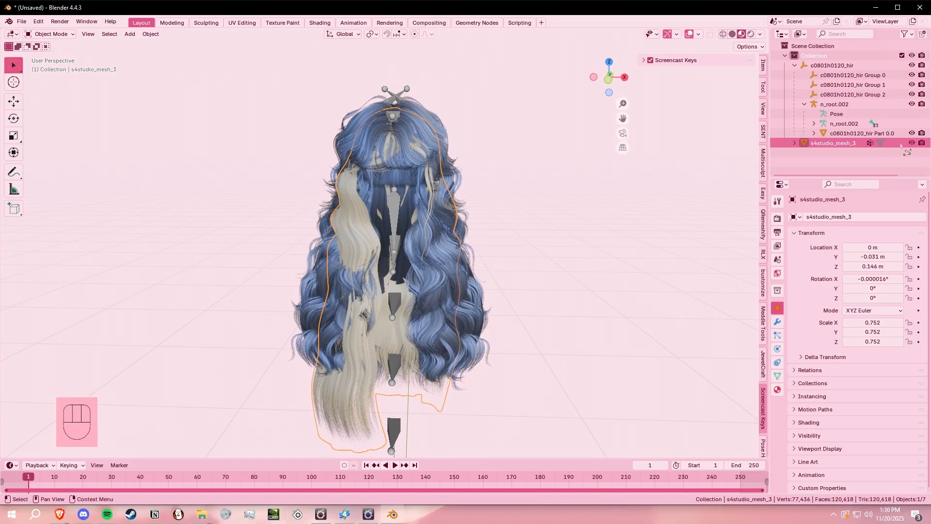
left_click(905, 134)
left_click(911, 133)
left_click(439, 132)
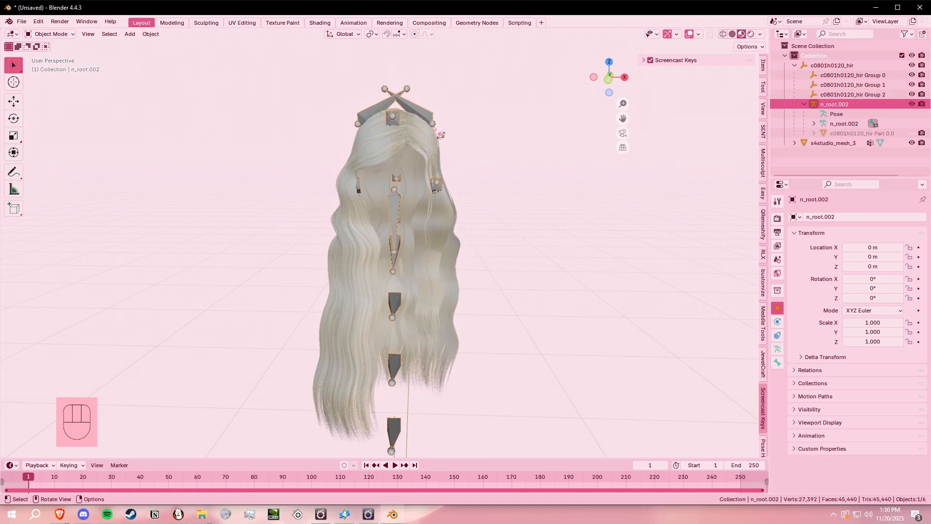
key("h")
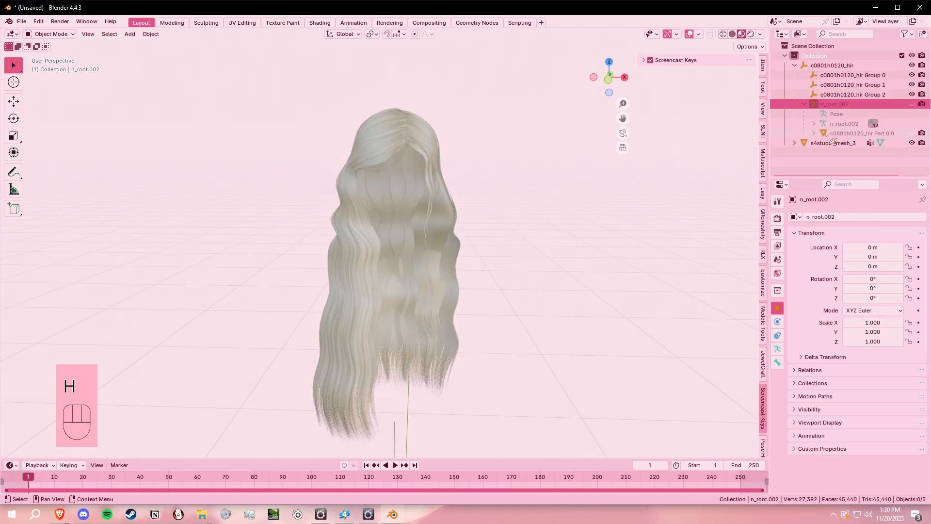
- Put s4studio_mesh_3 into Weight Paint mode and activate the Blur brush
left_click(429, 139)
mouse_move(546, 197)
middle_mouse_down()
mouse_move(596, 181)
mouse_move(533, 190)
middle_mouse_up()
left_click(41, 34)
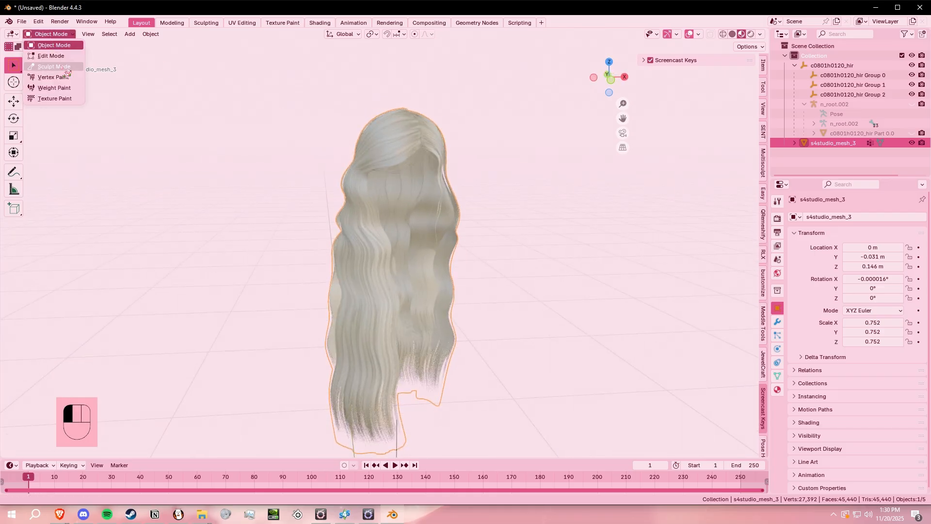
left_click(59, 90)
mouse_move(447, 162)
middle_mouse_down()
mouse_move(473, 262)
mouse_move(567, 243)
mouse_move(509, 268)
mouse_move(499, 354)
mouse_move(368, 316)
mouse_move(481, 337)
mouse_move(478, 345)
middle_mouse_up()
middle_click_drag(464, 233, 584, 254)
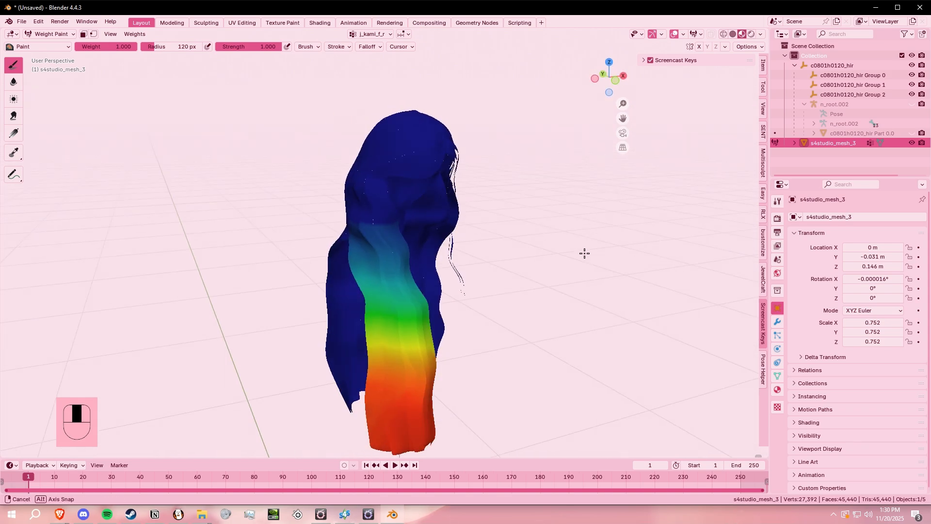
left_click(13, 86)
middle_click_drag(504, 235, 416, 210)
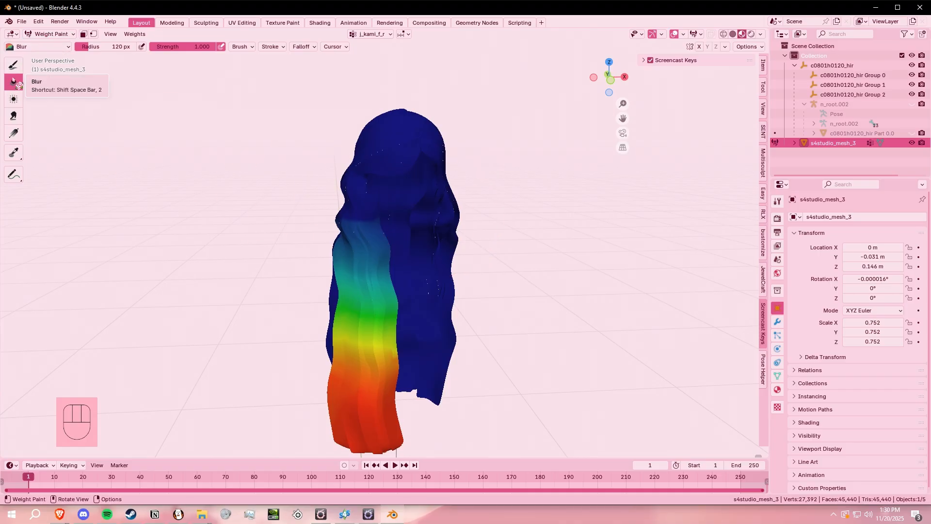
- Show the mesh's vertex groups and examine the transferred weights of j_sebo_c and j_kubi
left_click(777, 376)
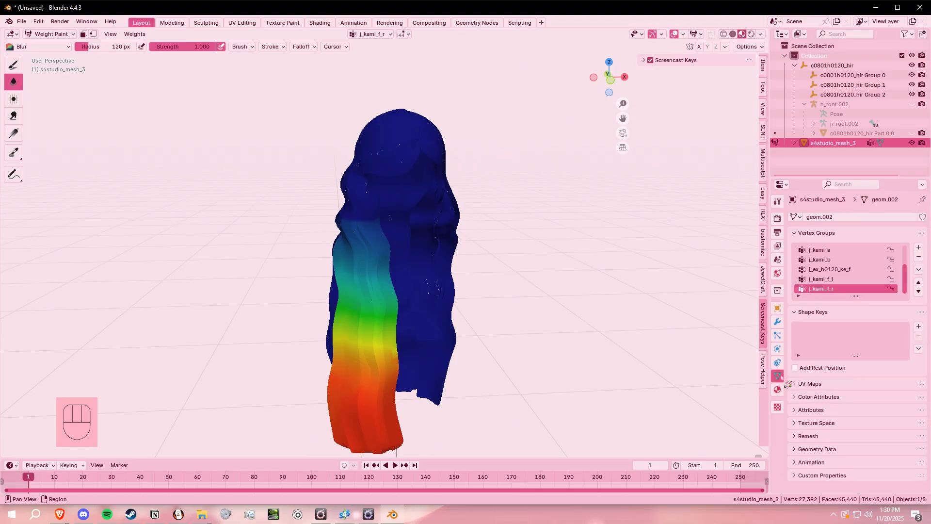
scroll(819, 262, "up", 3)
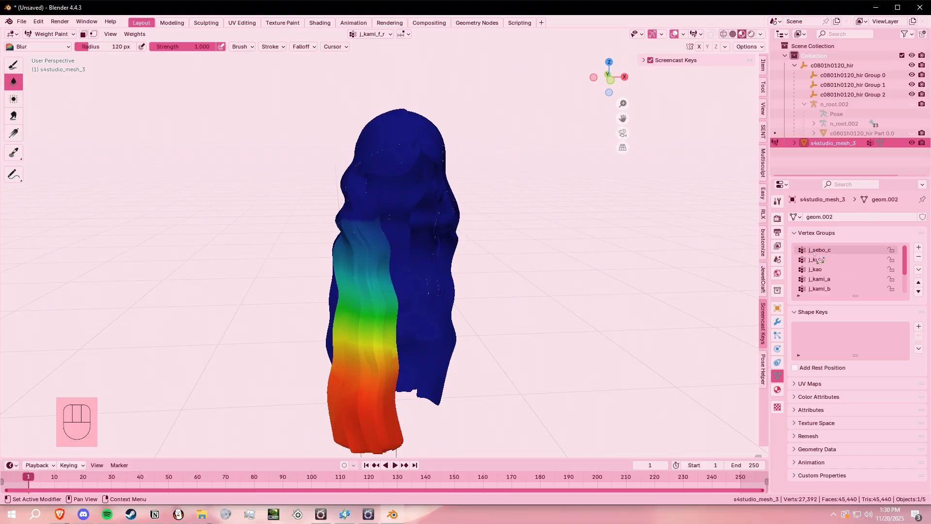
scroll(836, 262, "down", 3)
scroll(843, 278, "up", 3)
left_click(836, 251)
middle_click_drag(468, 238, 464, 223)
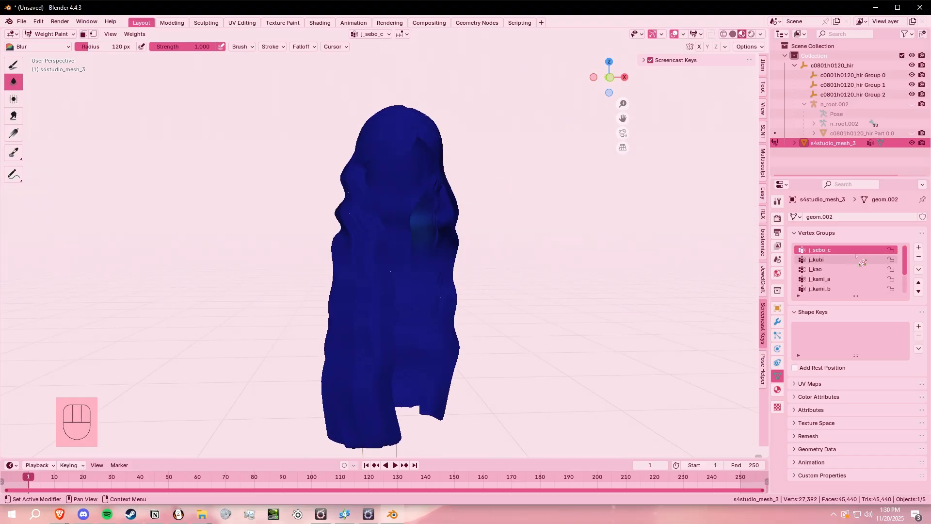
left_click(856, 259)
middle_click_drag(608, 220, 591, 228)
- Examine the j_kao weights around the bangs, side strands, lengths and back of the hair
left_click(819, 270)
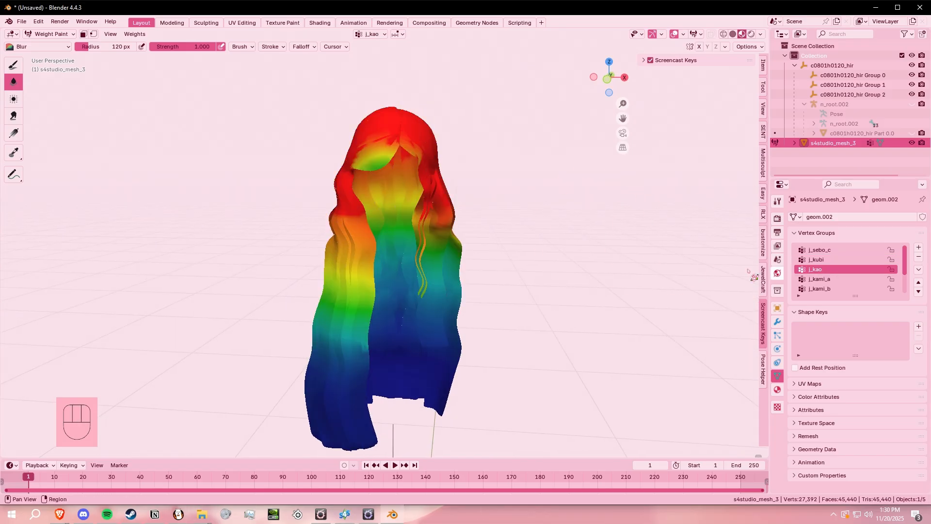
middle_click_drag(479, 218, 518, 215)
scroll(509, 207, "up", 1)
scroll(557, 160, "up", 2)
mouse_move(594, 139)
middle_mouse_down("shift")
mouse_move(586, 179)
mouse_move(427, 193)
mouse_move(527, 225)
mouse_move(412, 165)
middle_mouse_up("shift")
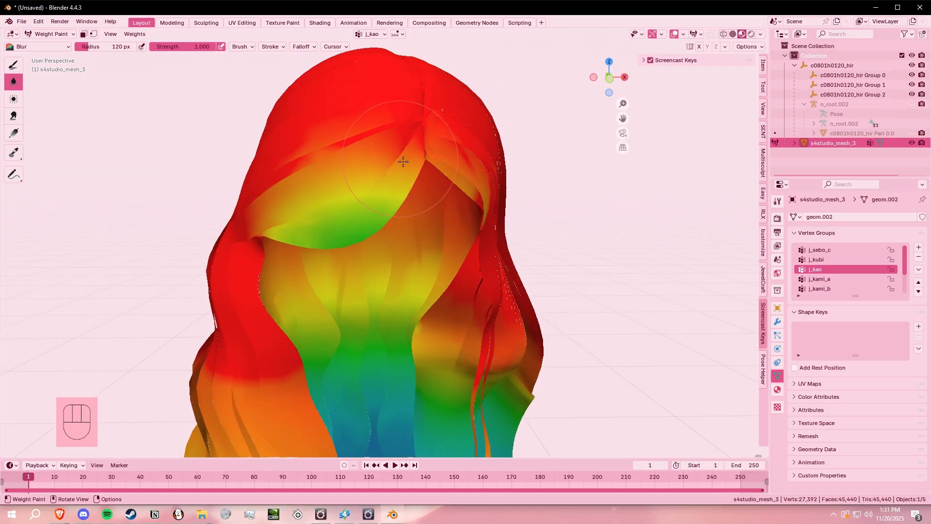
middle_click_drag(457, 275, 485, 88, "shift")
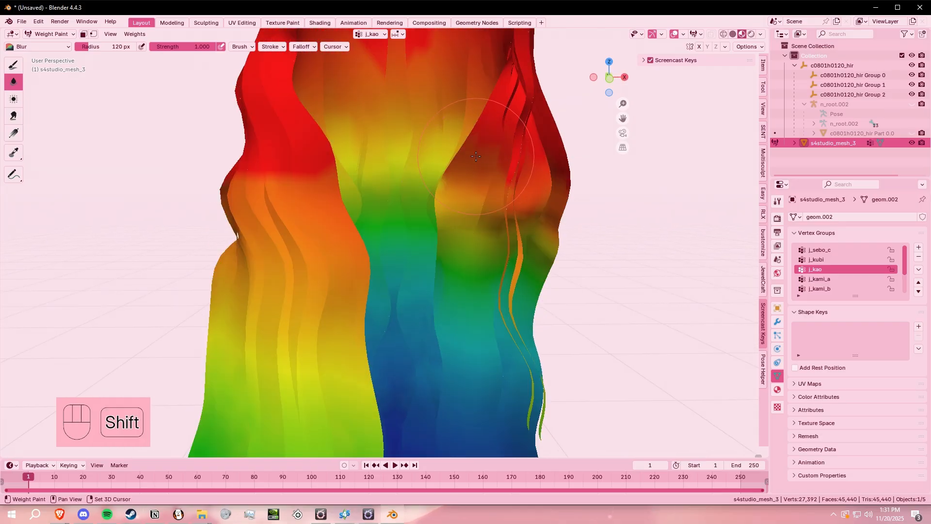
scroll(460, 204, "down", 3)
middle_click_drag(436, 343, 451, 247, "shift")
middle_click_drag(451, 246, 456, 255)
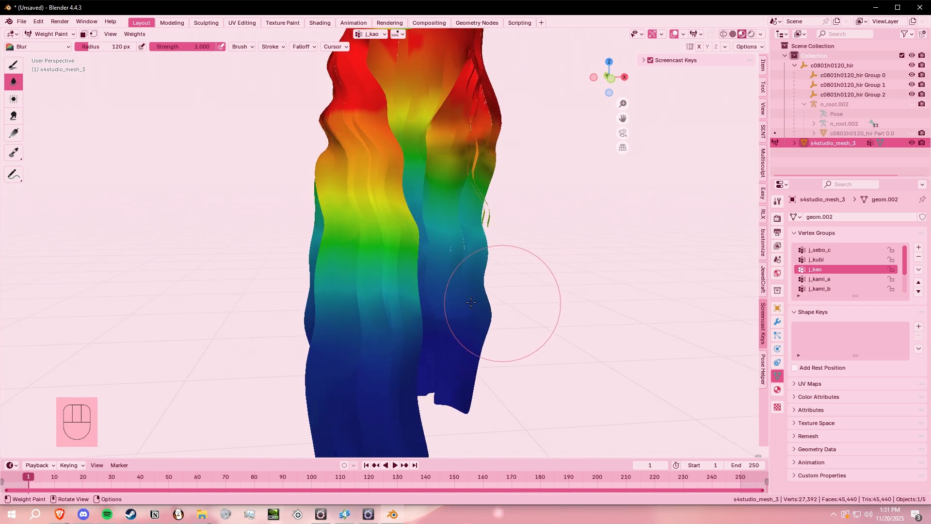
mouse_move(620, 307)
middle_mouse_down()
mouse_move(650, 322)
mouse_move(464, 243)
mouse_move(318, 161)
middle_mouse_up()
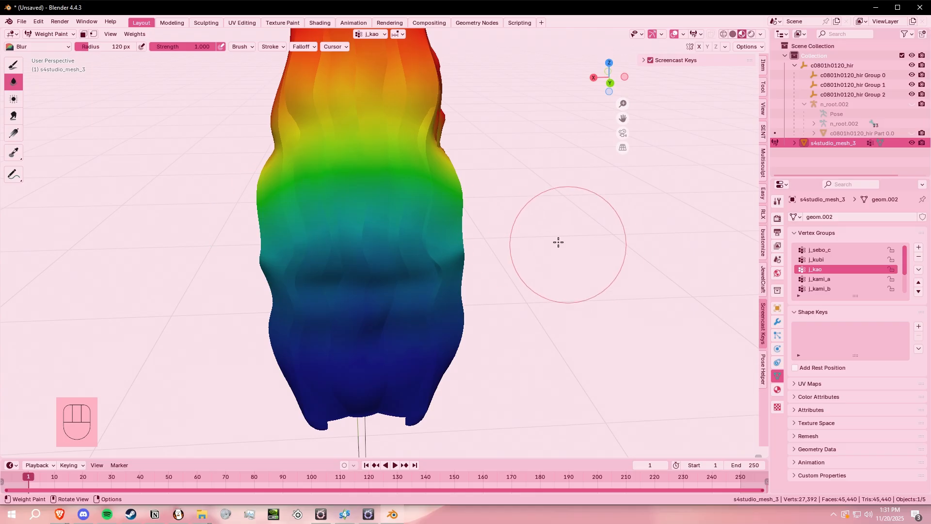
middle_click_drag(557, 241, 493, 236)
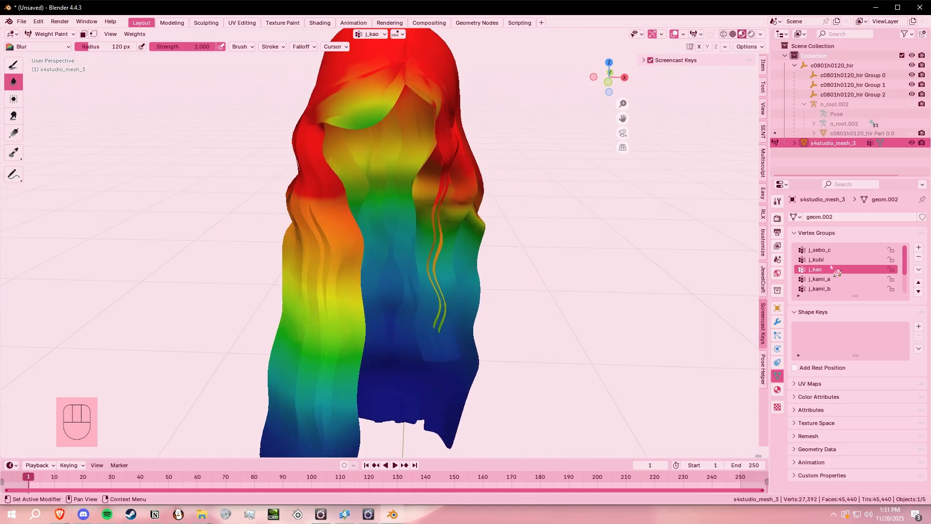
- Check the j_kami_a and j_kami_b weights on the hair from the back and front
left_click(834, 278)
middle_click_drag(463, 196, 685, 210)
scroll(685, 210, "up", 1)
scroll(839, 288, "down", 1)
left_click(836, 280)
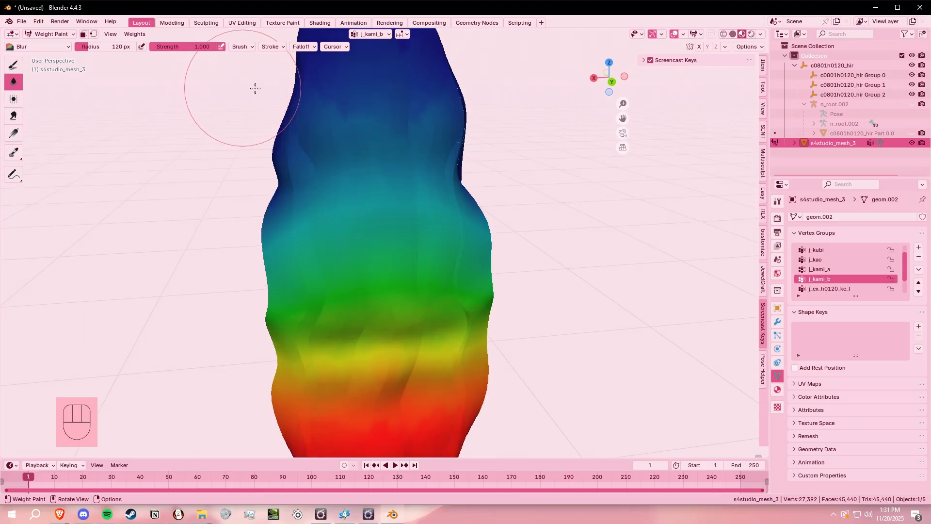
mouse_move(191, 202)
middle_mouse_down()
mouse_move(528, 232)
mouse_move(476, 232)
middle_mouse_up()
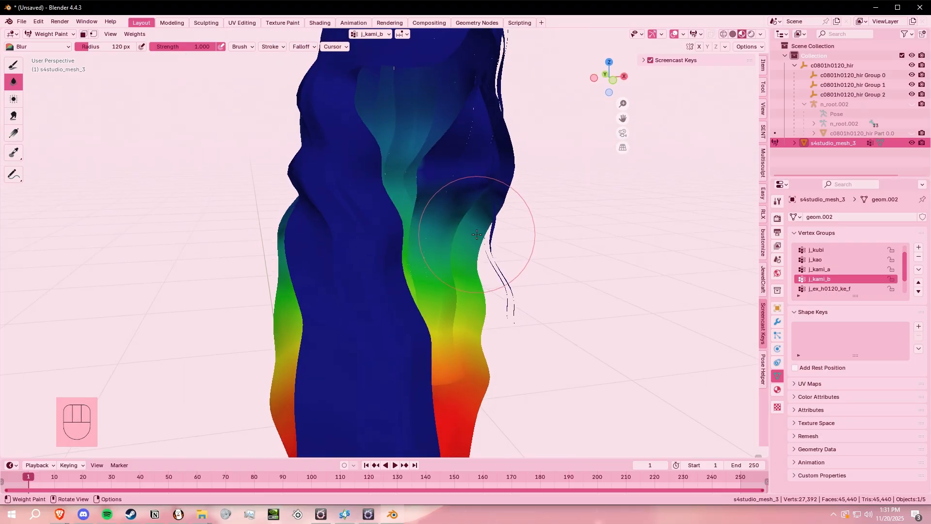
middle_click_drag(648, 259, 611, 264)
middle_click_drag(328, 310, 293, 315)
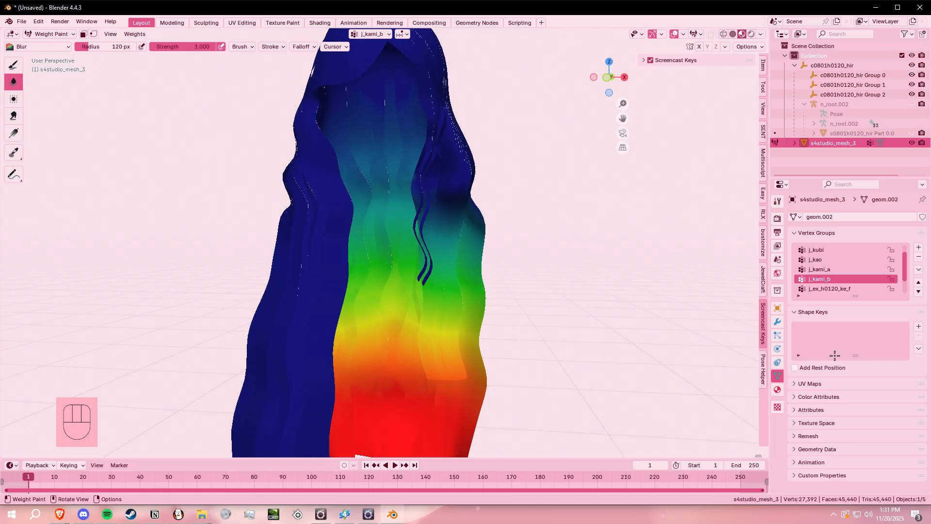
- Inspect the j_ex_h0120_ke_f weights on the bangs up close from the side and front
scroll(840, 282, "down", 2)
left_click(839, 270)
scroll(461, 275, "down", 1)
middle_click_drag(461, 275, 493, 280)
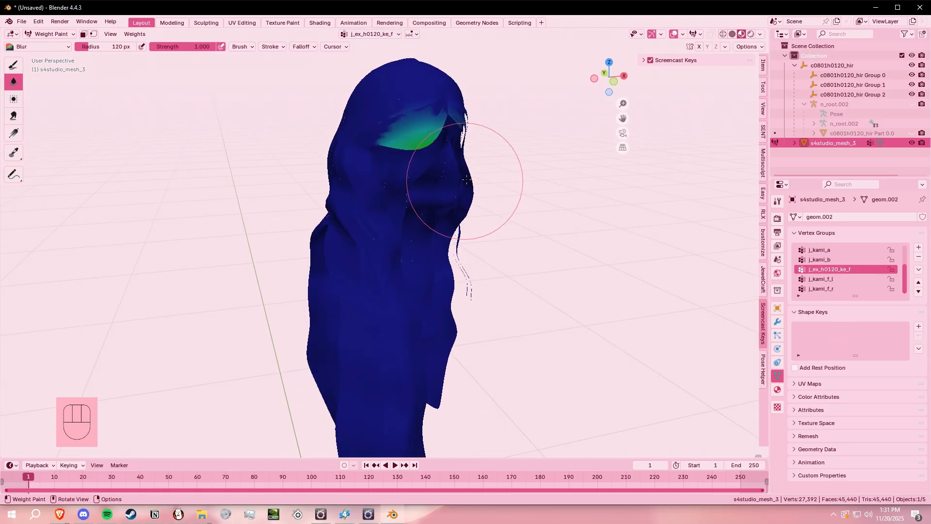
scroll(464, 181, "up", 1)
middle_click_drag(518, 117, 511, 236, "shift")
scroll(511, 235, "up", 2)
middle_click_drag(391, 157, 412, 164)
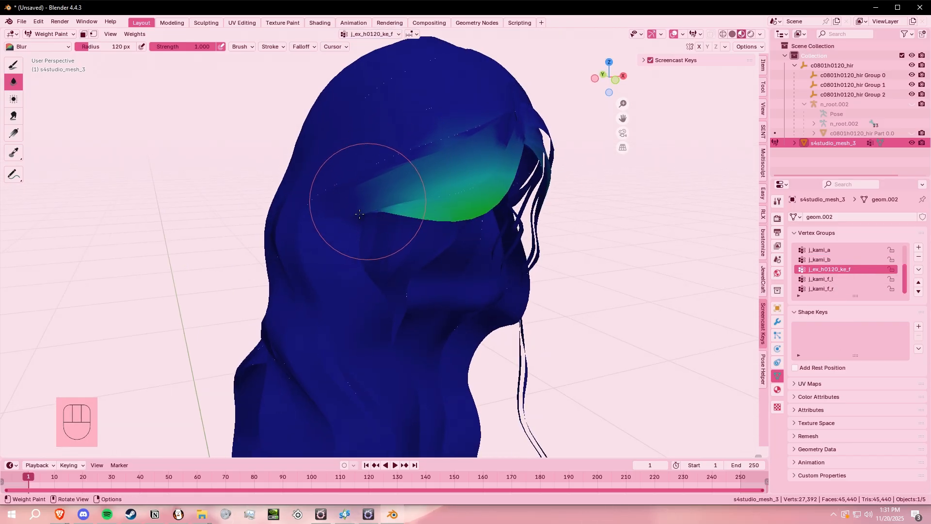
scroll(436, 194, "up", 2)
middle_click_drag(488, 183, 417, 167)
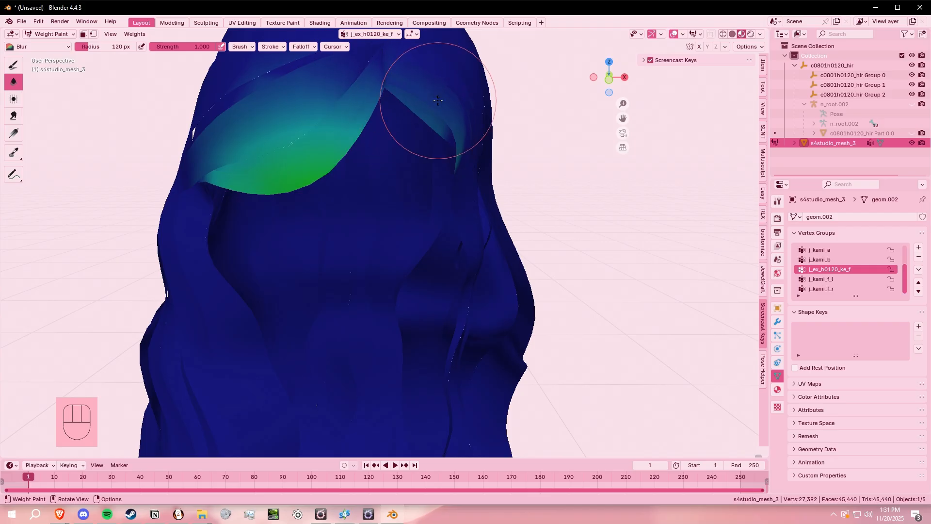
scroll(639, 324, "down", 3)
- Review the j_kami_f_l and j_kami_f_r weights on the front side strands
left_click(822, 280)
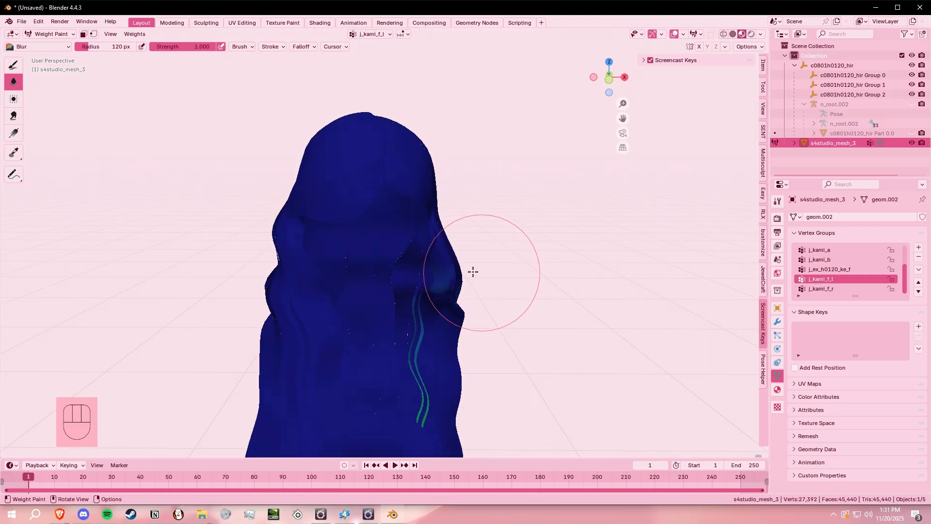
scroll(472, 271, "down", 2)
middle_click_drag(472, 290, 497, 237, "shift")
left_click(822, 289)
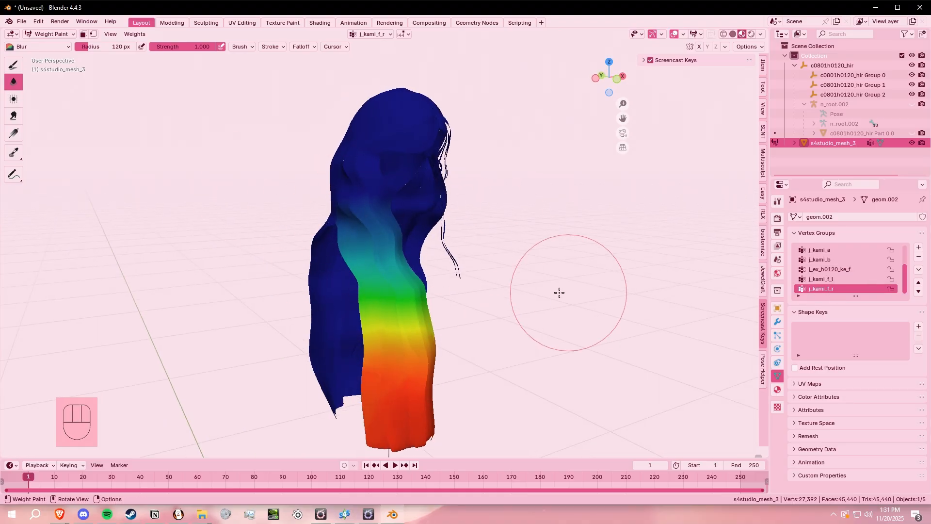
middle_click_drag(589, 278, 484, 265)
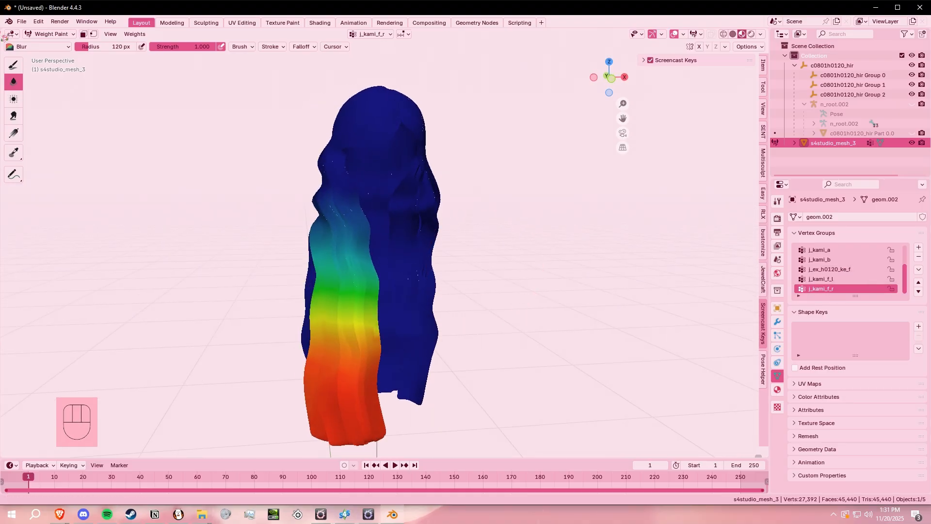
- Return the hair mesh to Object Mode and copy the name of the original c0801h0120_hir Part 0.0 mesh
left_click(47, 34)
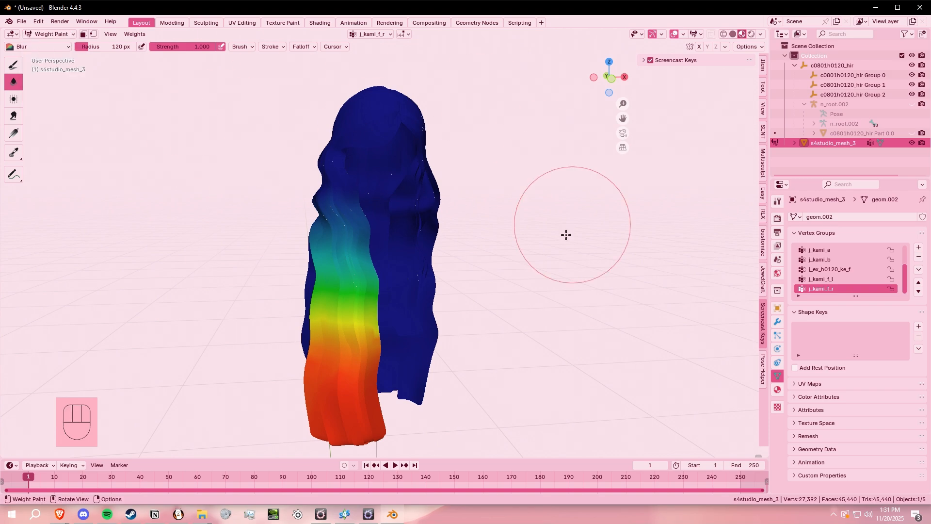
mouse_move(60, 34)
left_mouse_down()
mouse_move(63, 93)
mouse_move(54, 45)
left_mouse_up()
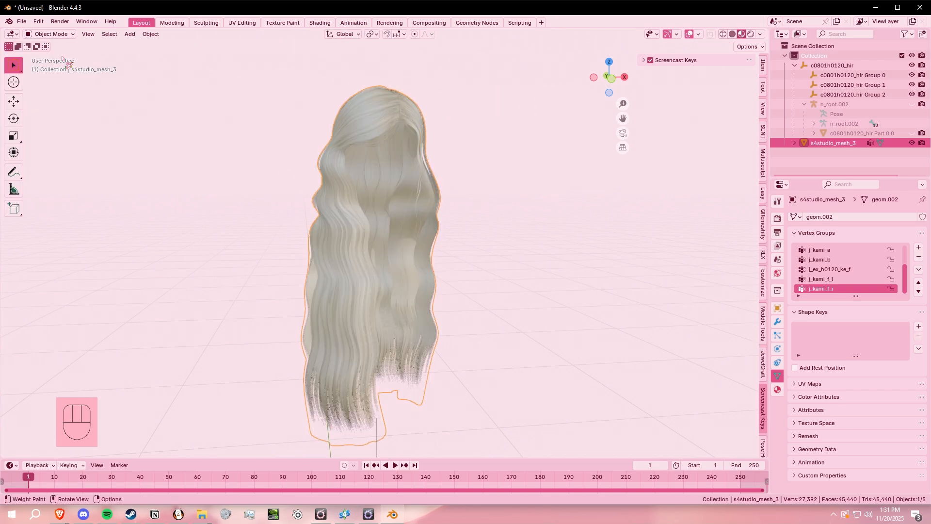
left_click(897, 132)
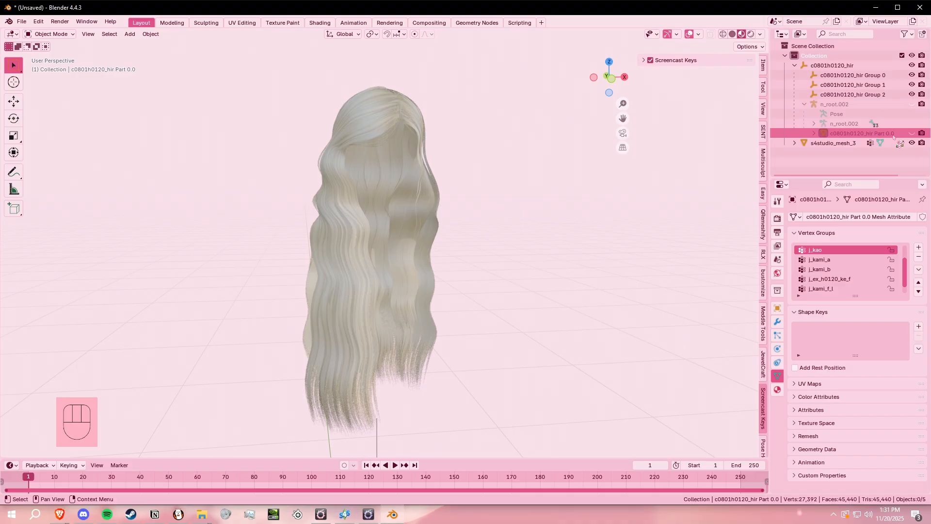
double_click(833, 133)
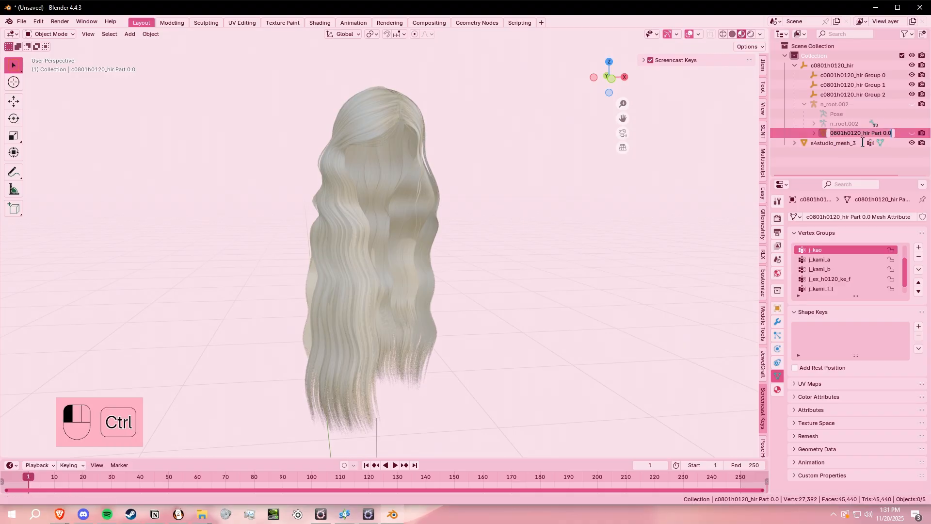
left_click(854, 139)
- Parent s4studio_mesh_3 to the n_root.002 armature and rename it with the copied c0801h0120_hir Part 0.0 name
left_click(786, 142)
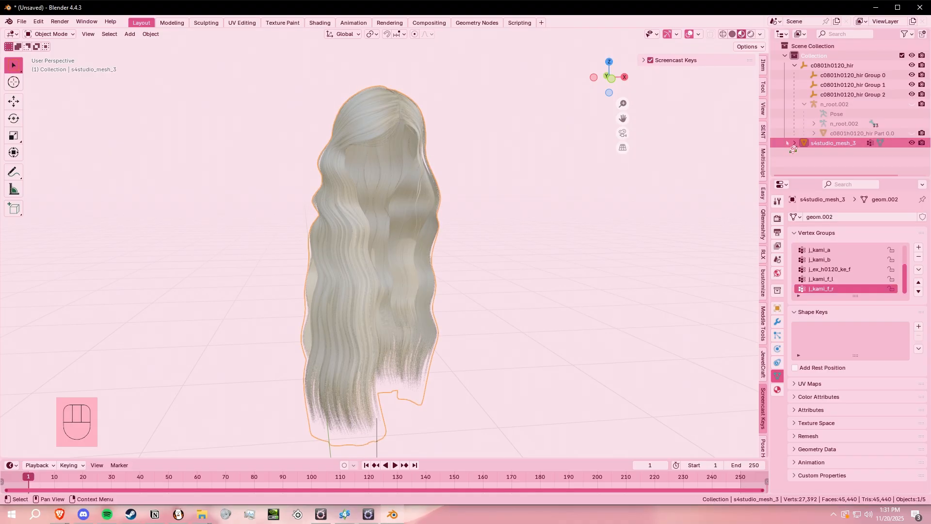
left_click_drag(818, 148, 837, 108)
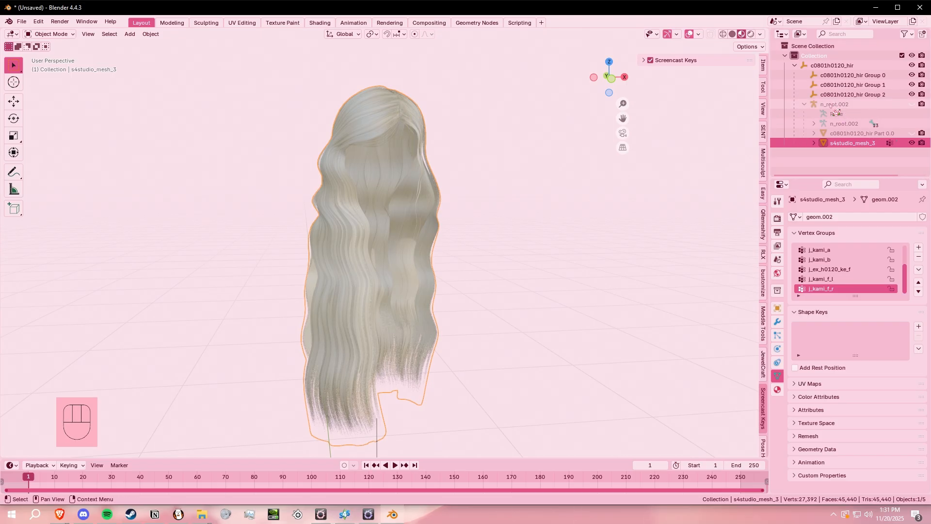
left_click(849, 144, "ctrl")
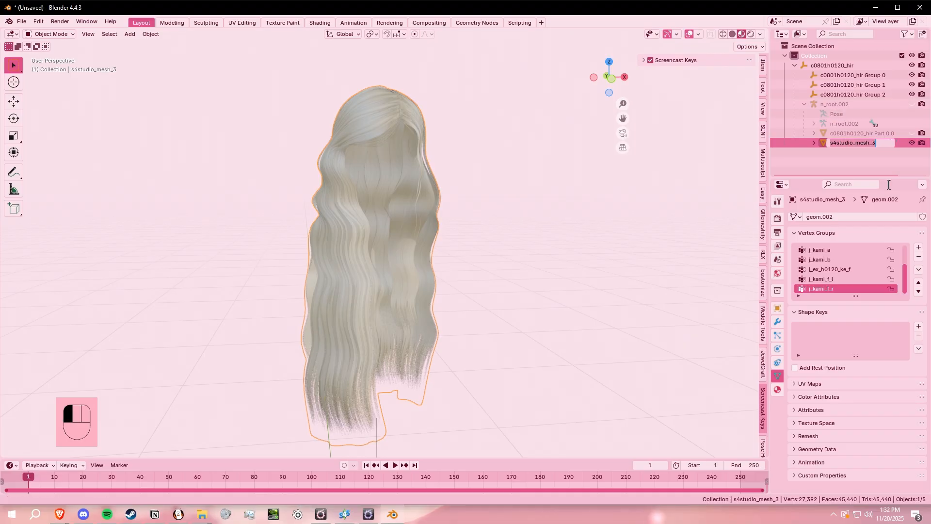
left_click(877, 149)
left_click(876, 148)
- Delete the original Miqote hair mesh with its hierarchy and rename the new hair exactly c0801h0120_hir Part 0.0
right_click(873, 136)
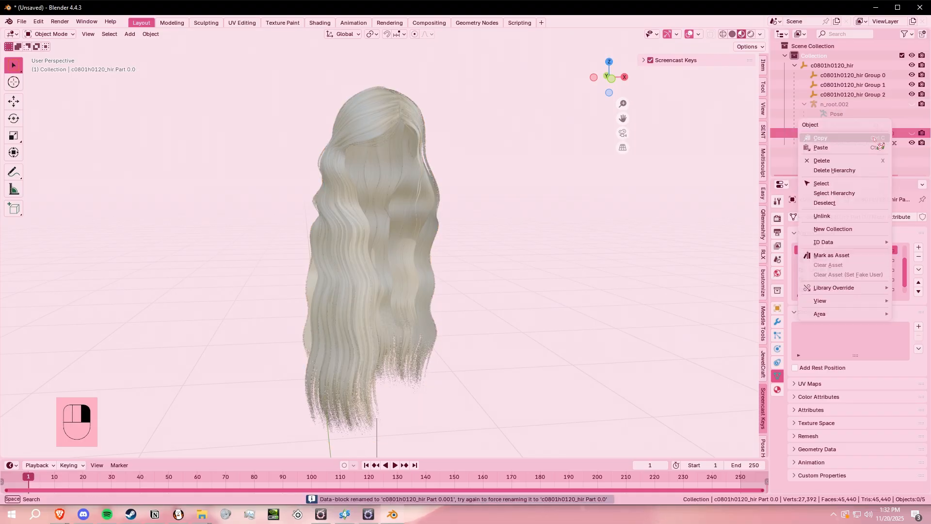
left_click(860, 170)
left_click(897, 135)
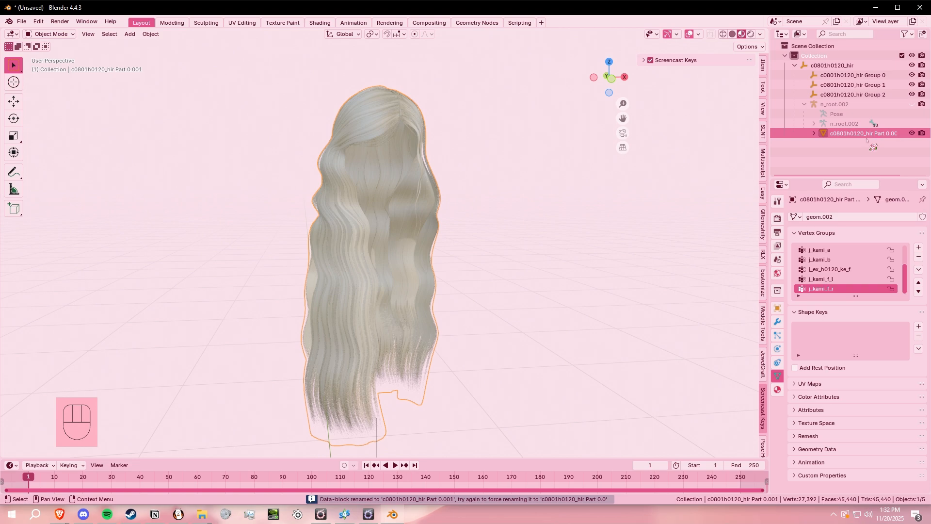
double_click(902, 133)
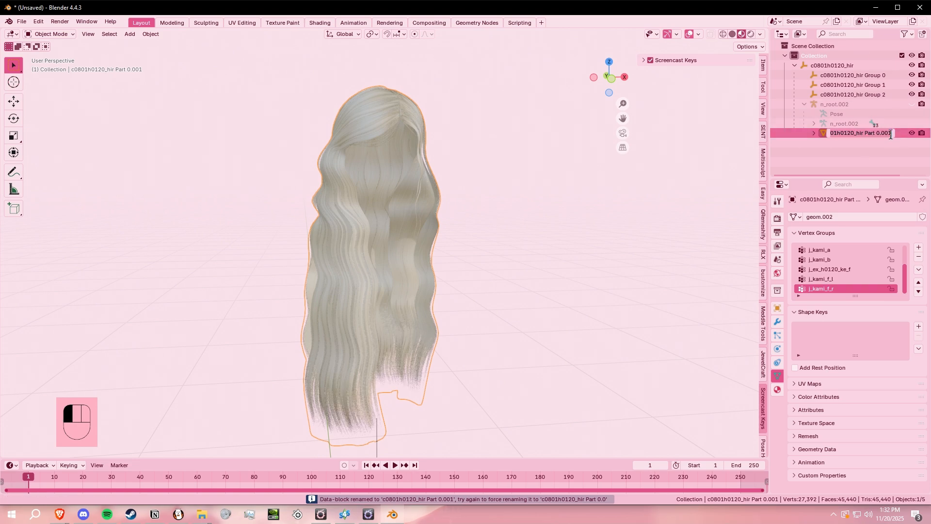
key("Return")
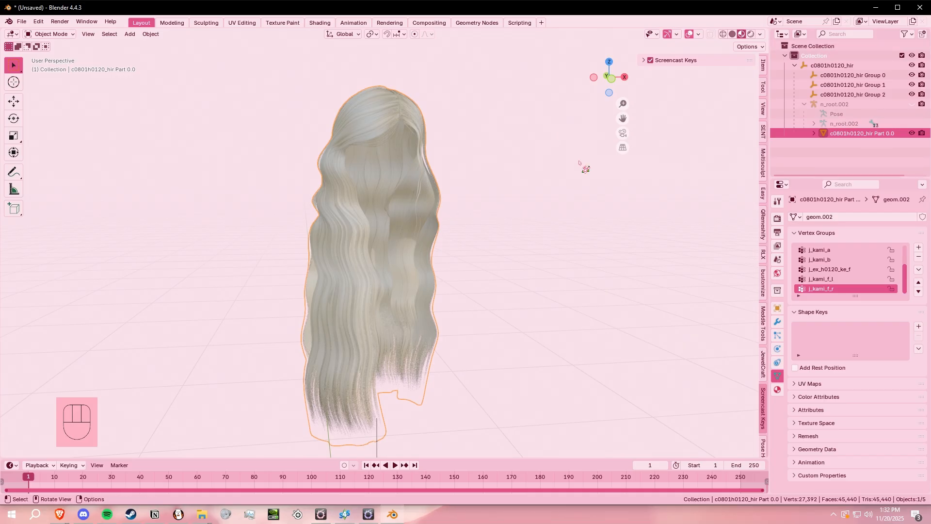
- Add an Armature modifier to the new hair mesh with n_root.002 as its object, then deselect the mesh
left_click(778, 323)
left_click(859, 217)
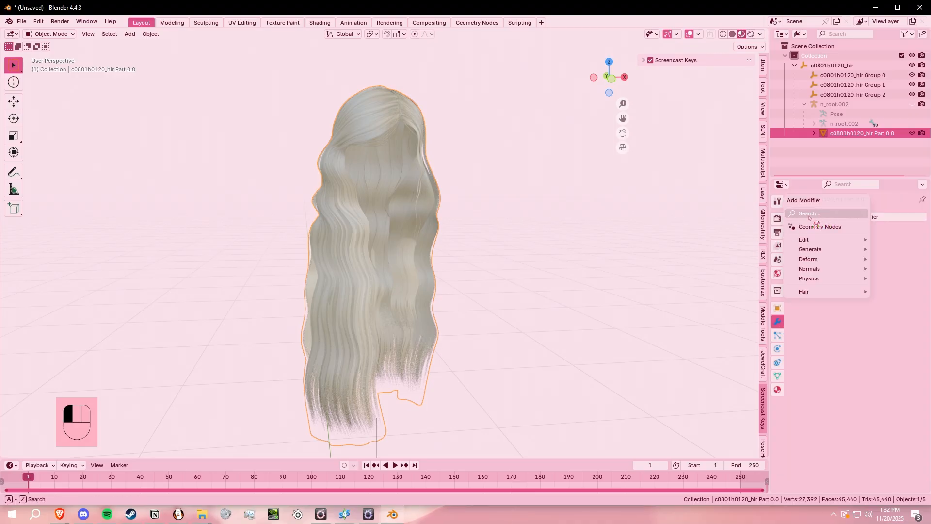
left_click(806, 214)
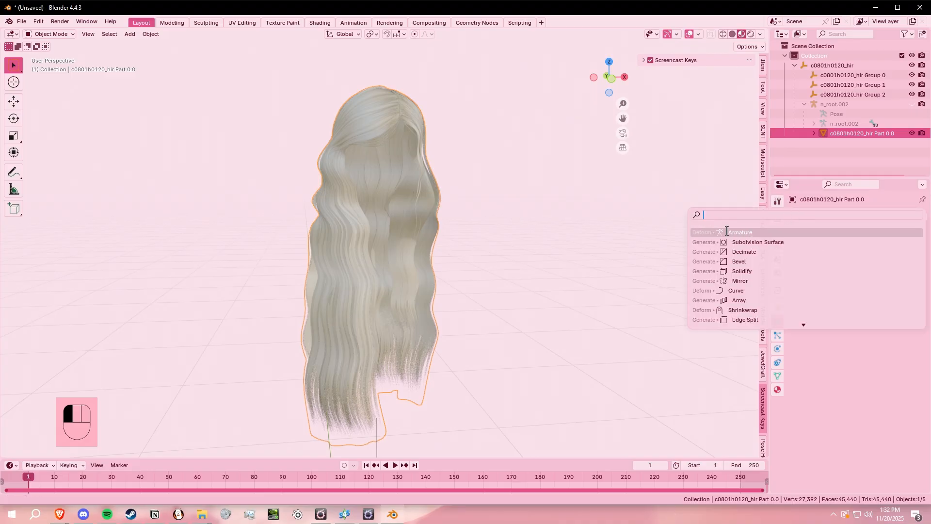
left_click(740, 232)
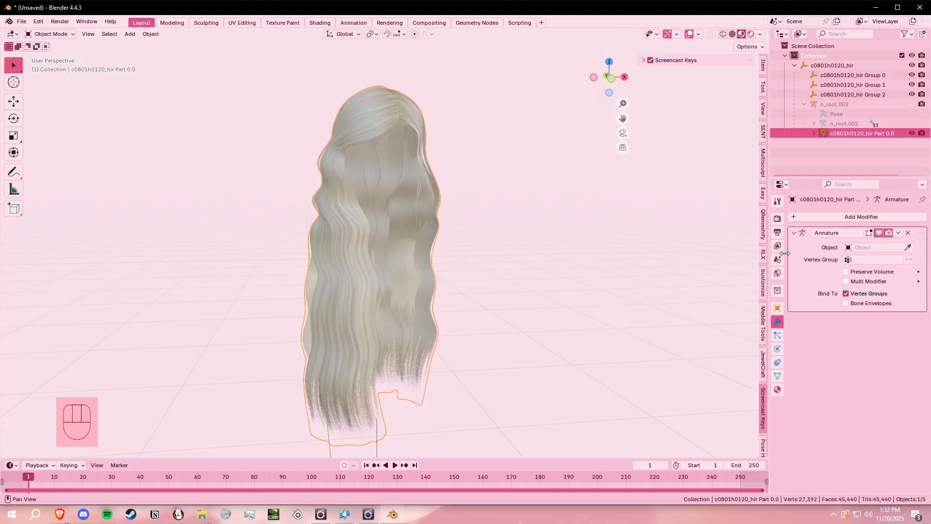
left_click(863, 248)
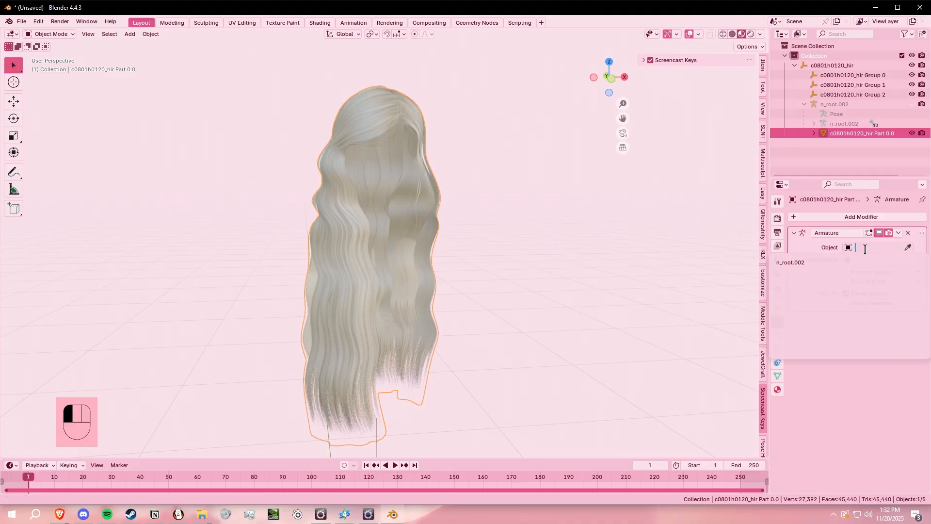
left_click(808, 263)
left_click(539, 225)
middle_click_drag(539, 225, 235, 131)
- Export the scene as an FBX file named whatever
left_click(21, 22)
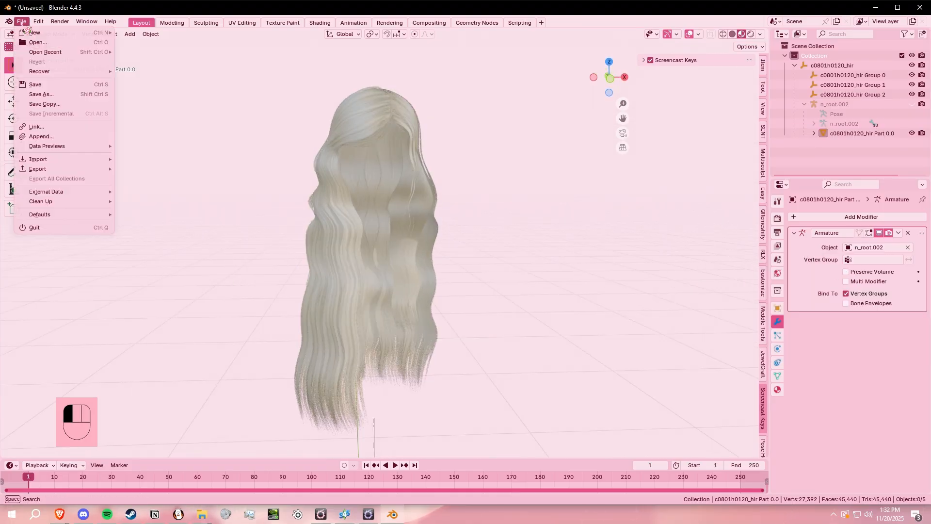
mouse_move(49, 169)
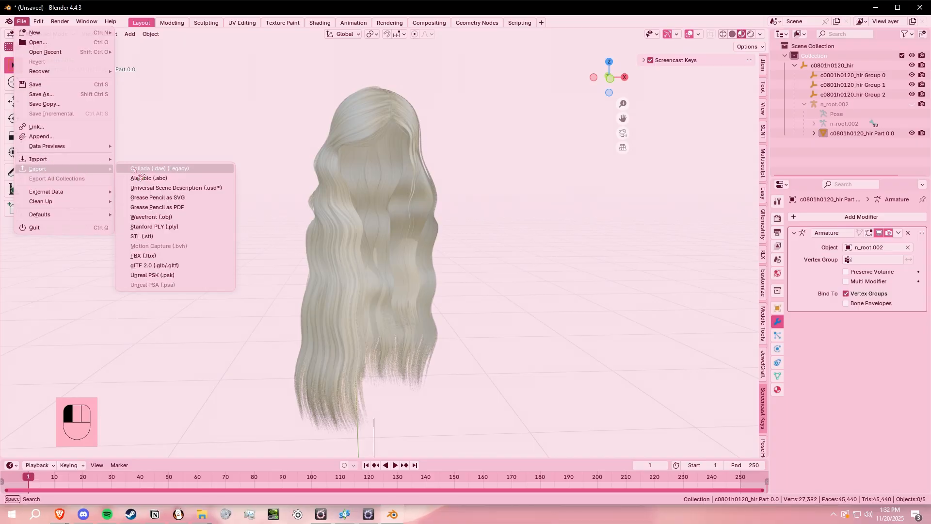
left_click(168, 257)
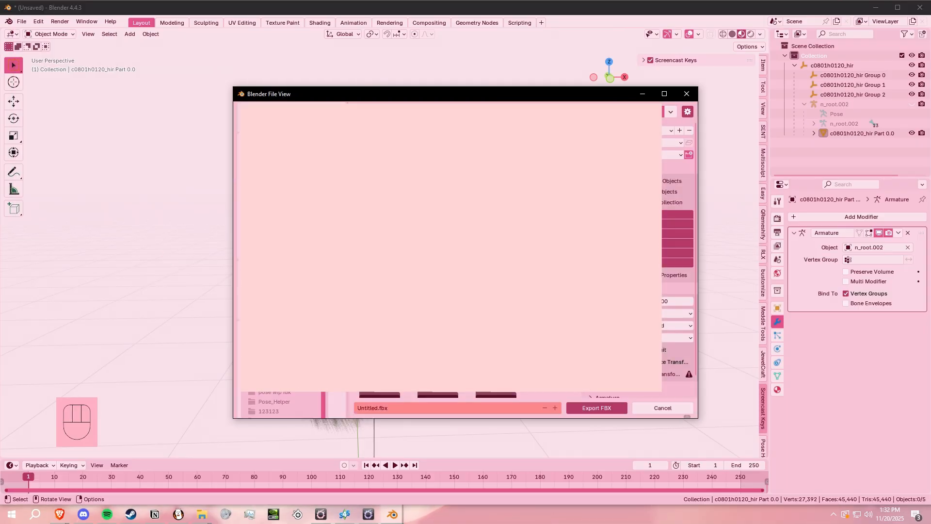
left_click(469, 408)
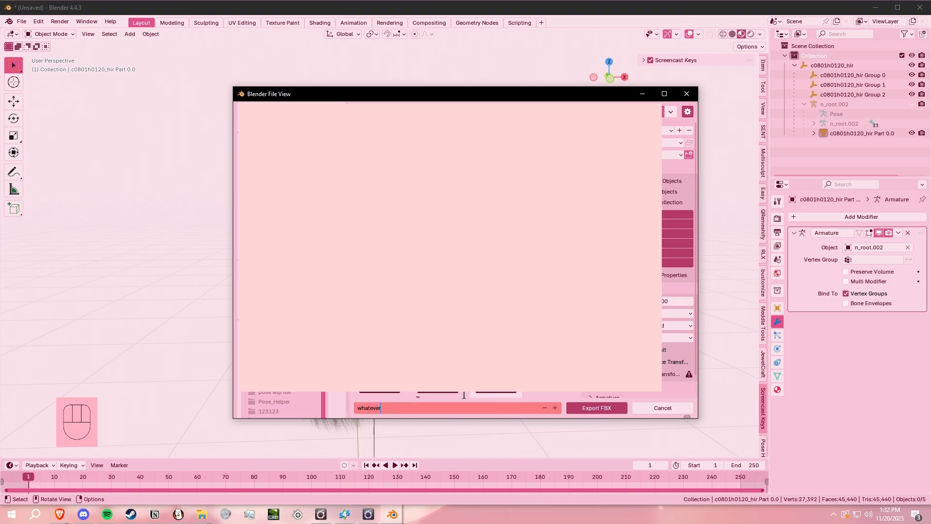
type("whatever")
key("Return")
left_click(606, 410)
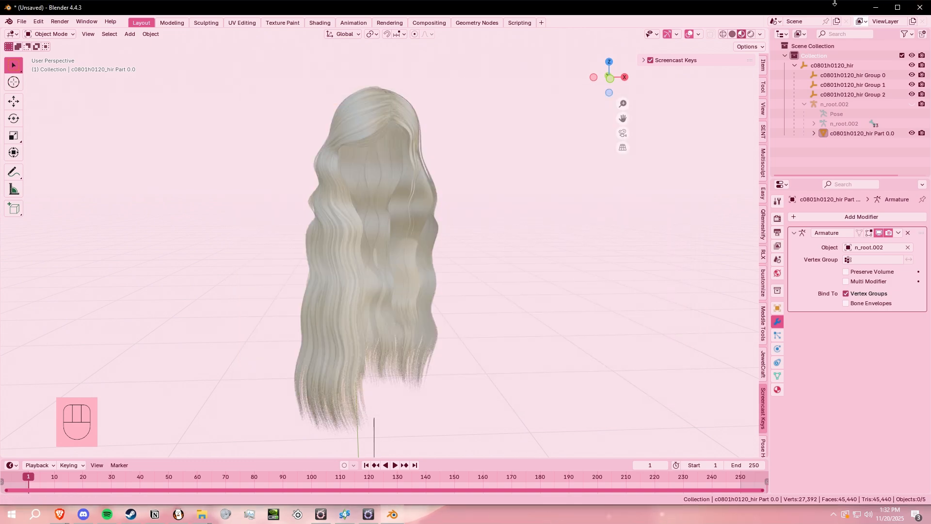
- Switch to the desktop, set 1.png apart from the other icons and view the hair texture in it
left_click(875, 7)
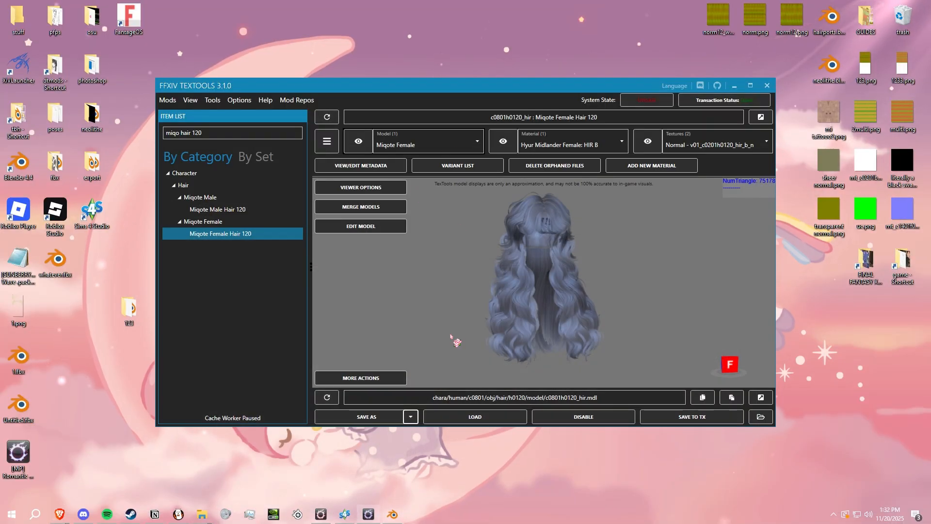
left_click(734, 86)
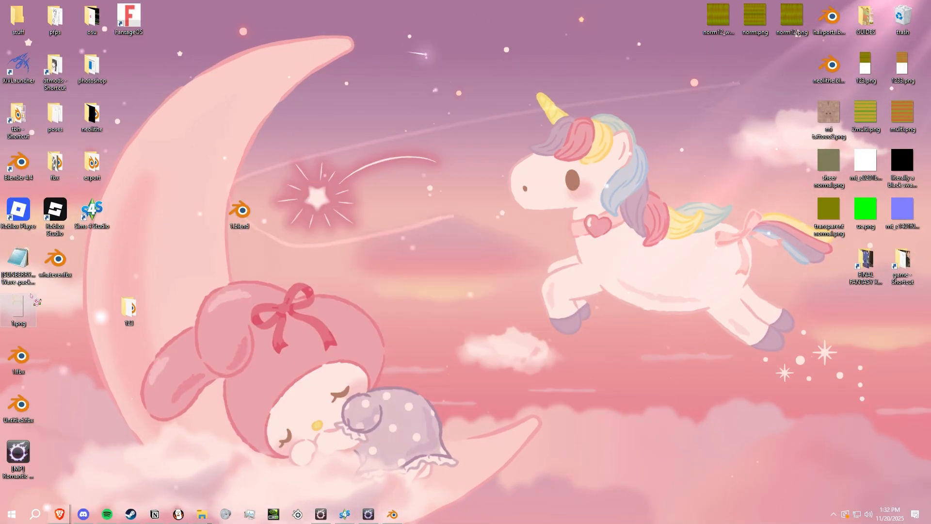
left_click_drag(16, 299, 511, 156)
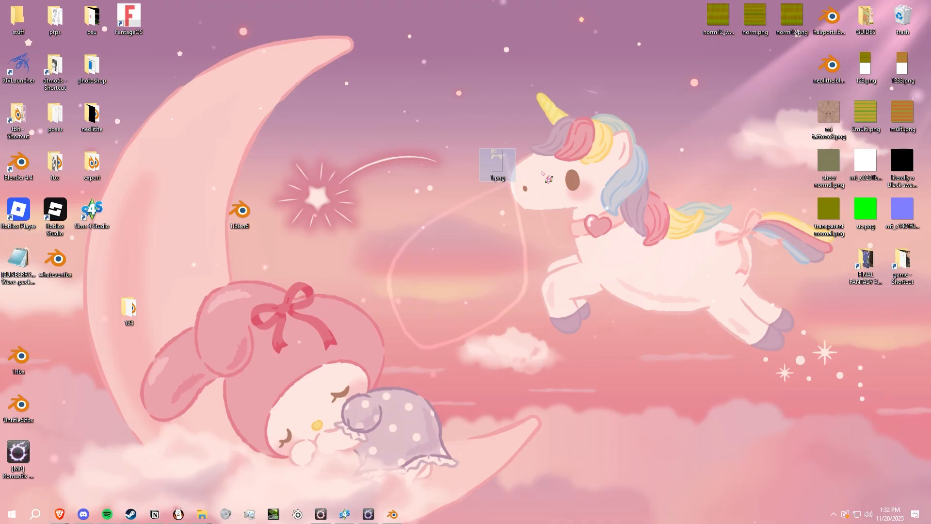
double_click(499, 163)
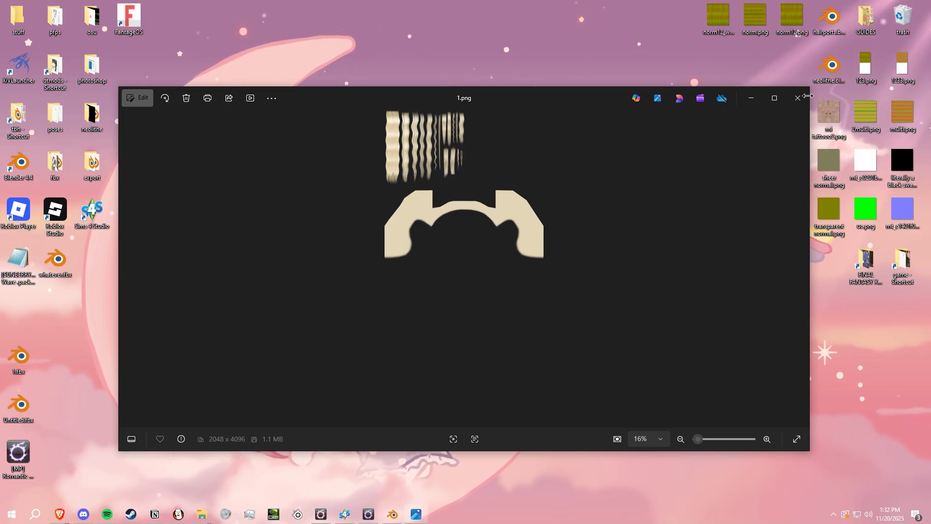
left_click(798, 98)
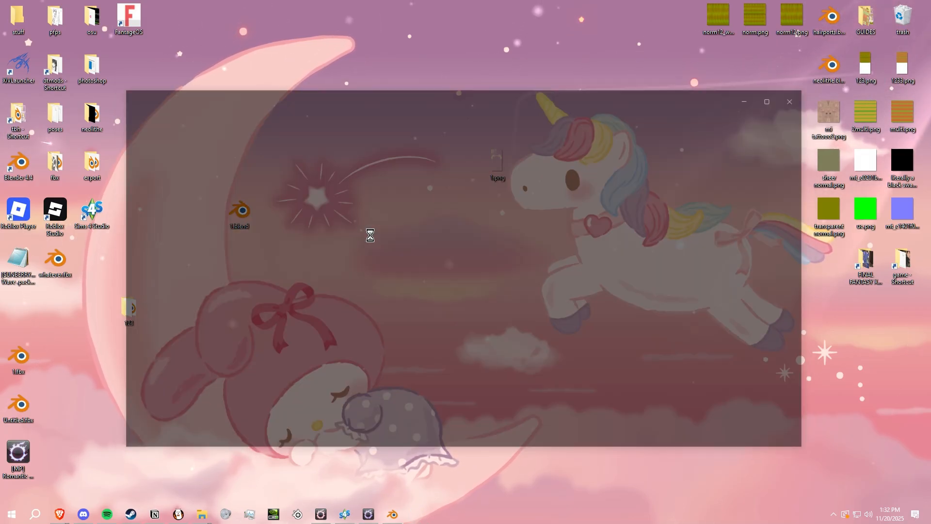
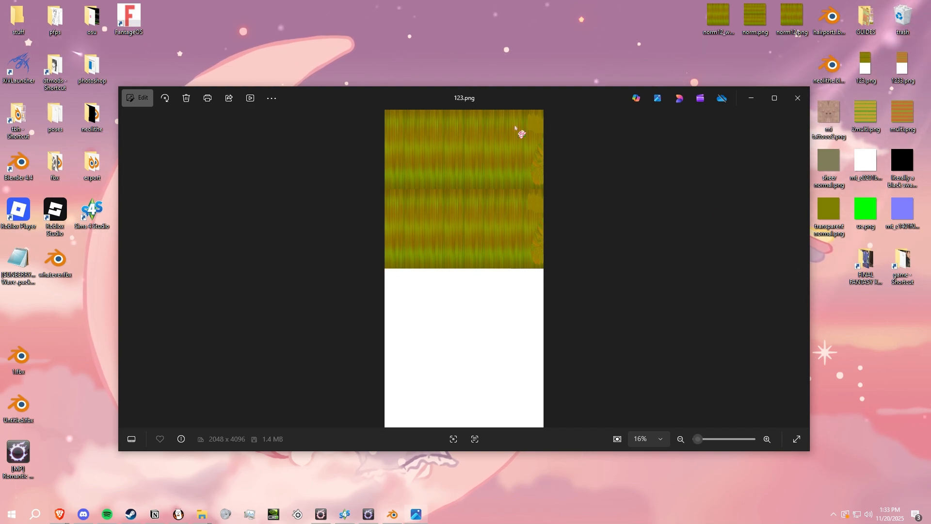
- Close the previews of 123.png and 1233.png and place 1.png beside 1.blend on the desktop
left_click(797, 98)
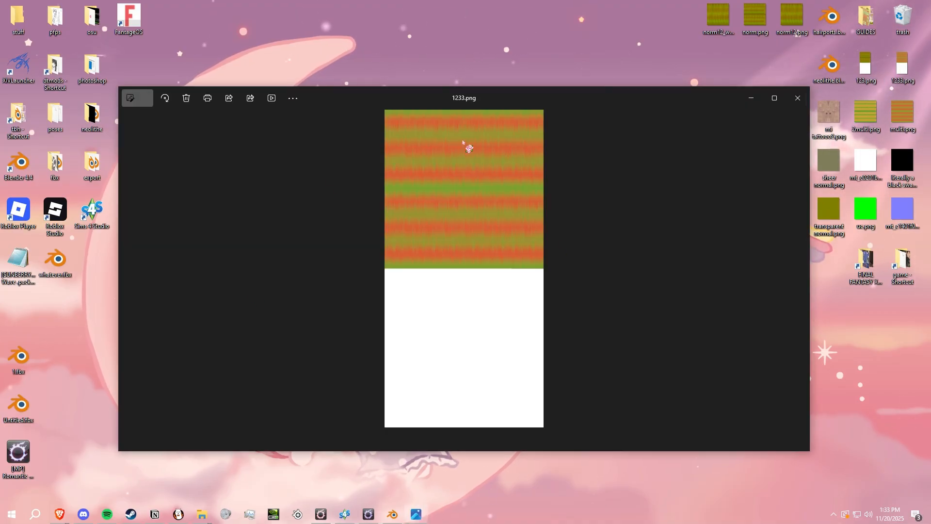
left_click(781, 103)
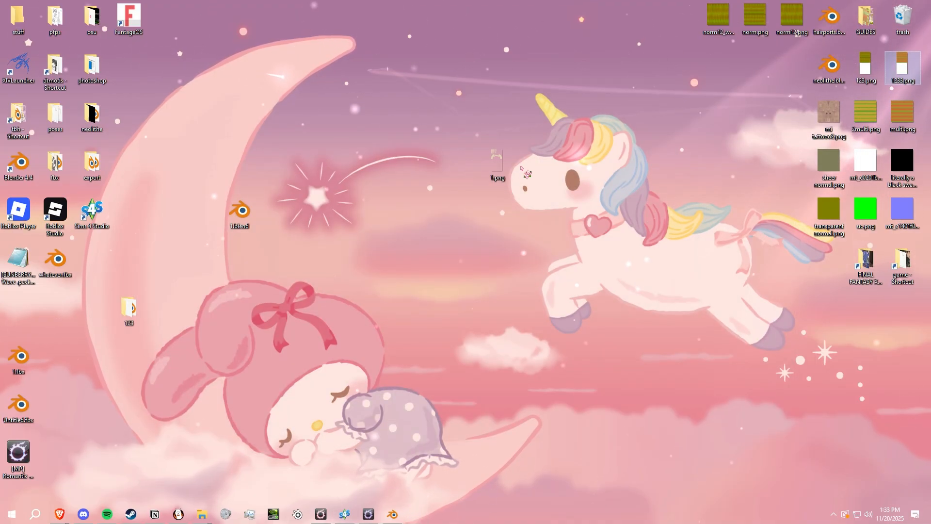
left_click_drag(497, 162, 277, 211)
- Switch to GIMP 2.10.36 and open 123.png from the desktop in it
left_click(35, 514)
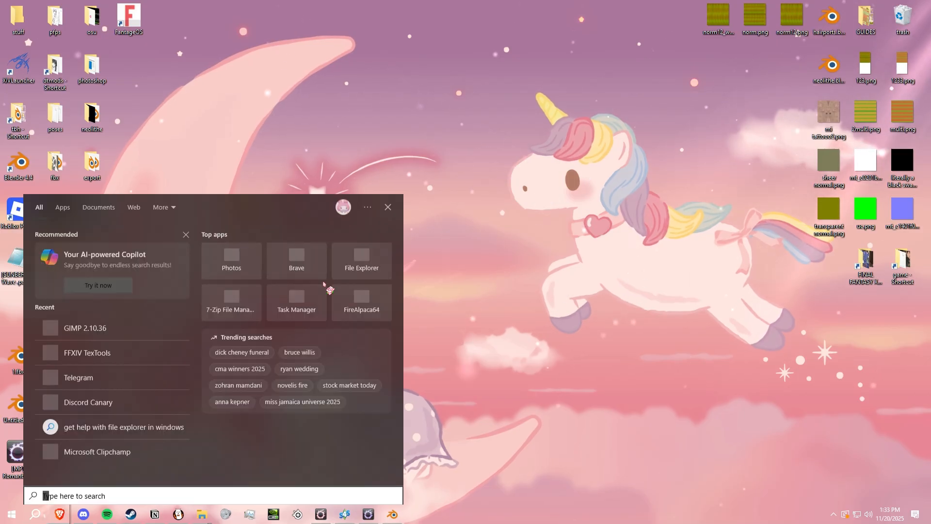
left_click(104, 327)
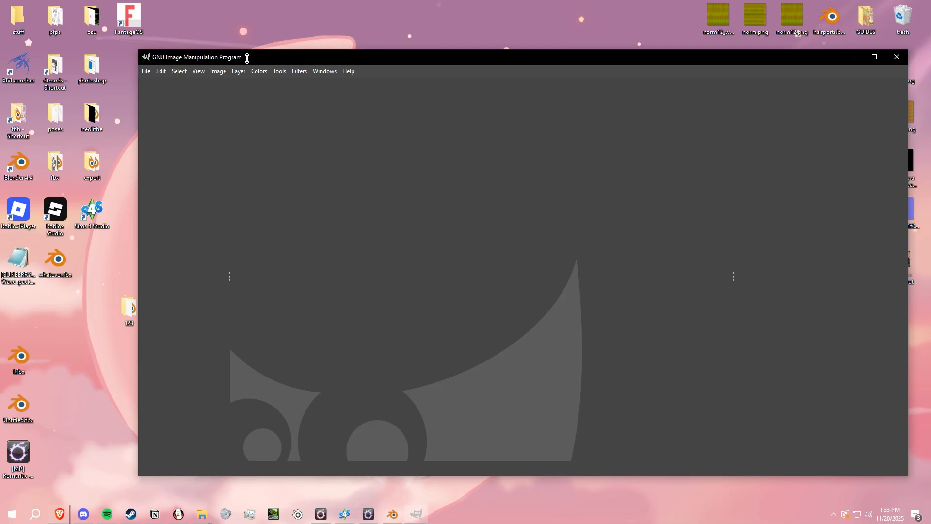
left_click_drag(661, 56, 573, 56)
left_click(866, 65)
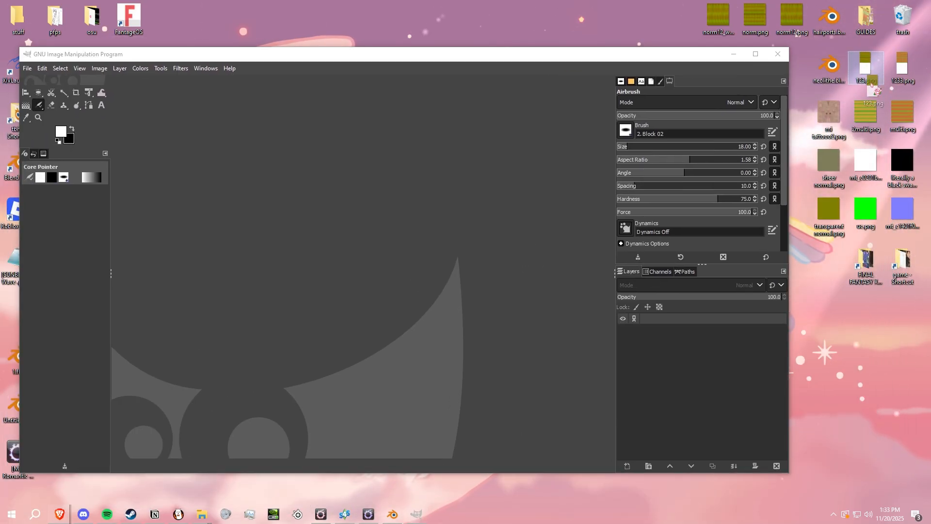
left_click_drag(872, 73, 795, 154)
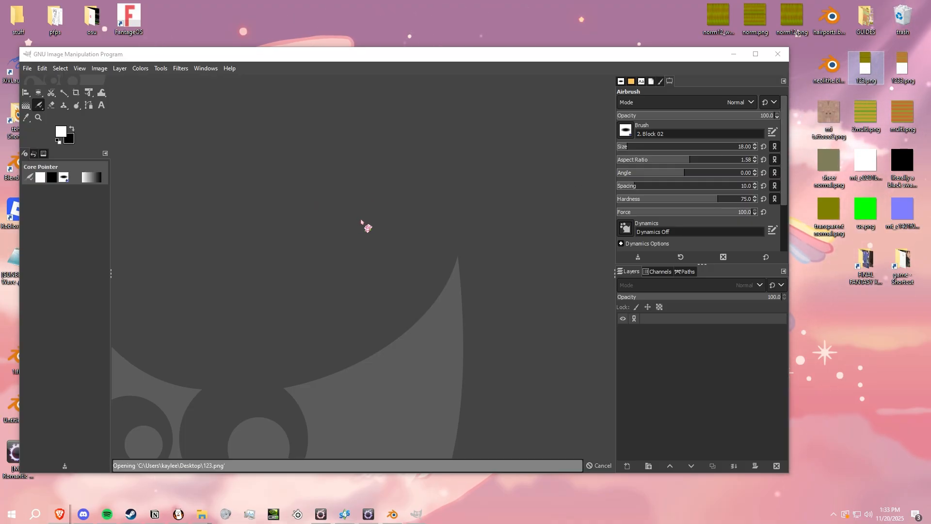
left_click(195, 464)
left_click(192, 376)
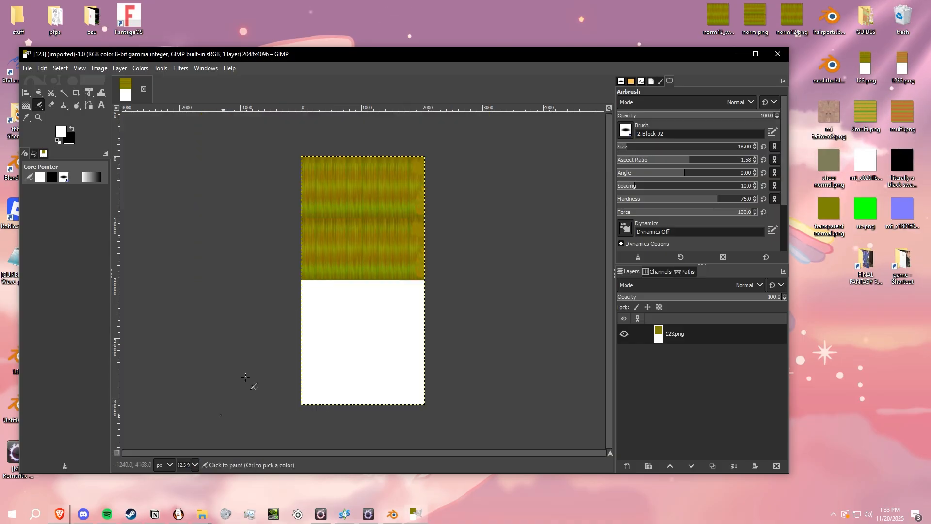
- Add 1.png from the desktop as a layer above 123.png and maximize the GIMP window
left_click_drag(315, 56, 593, 67)
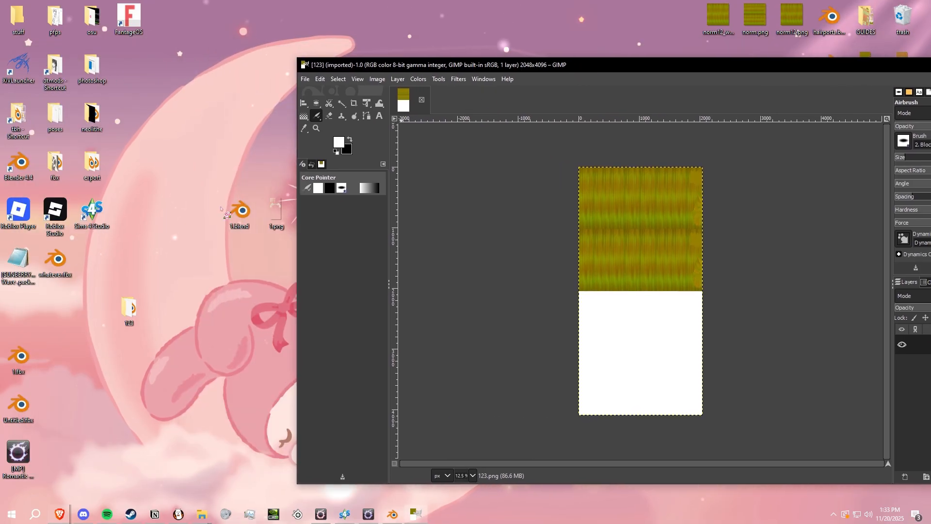
mouse_move(282, 218)
left_mouse_down()
mouse_move(275, 191)
mouse_move(280, 208)
left_mouse_up()
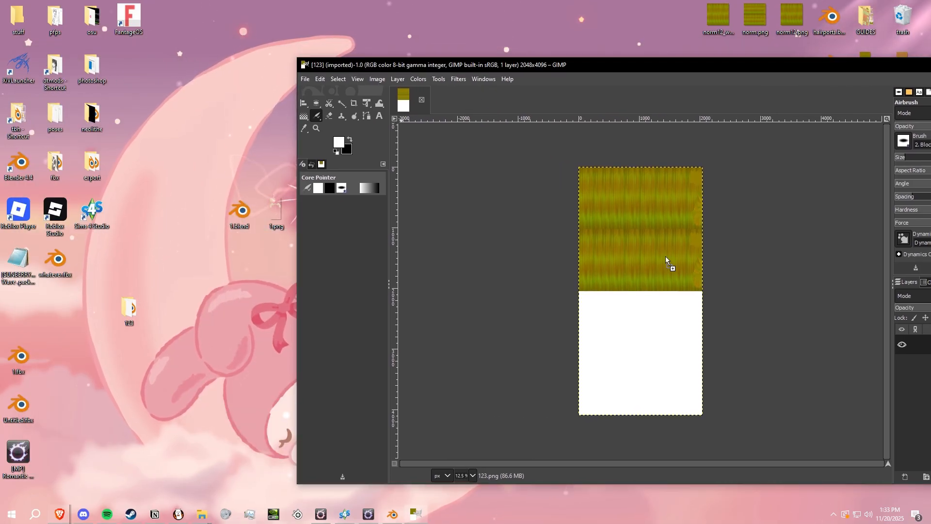
left_click_drag(768, 354, 769, 357)
double_click(401, 64)
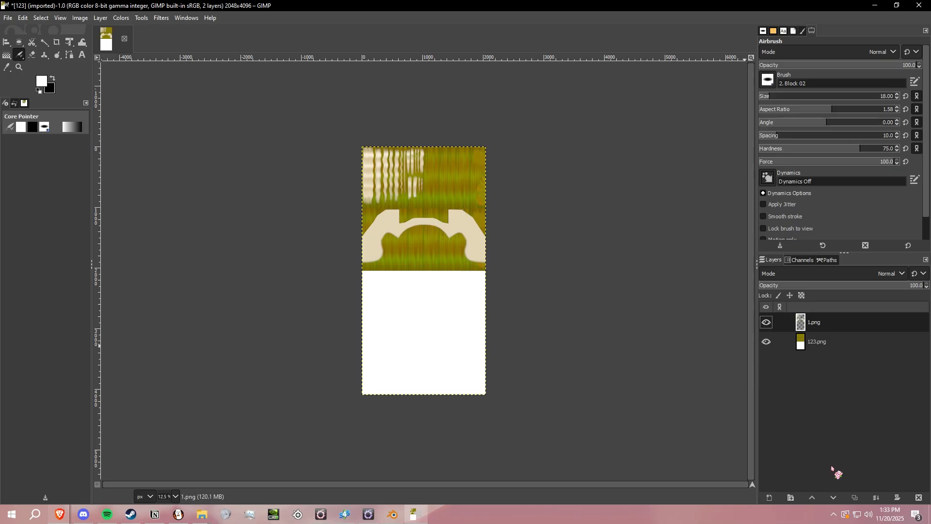
- Add a layer mask to the 1.png layer, initialized with Transfer layer's alpha channel
right_click(817, 323)
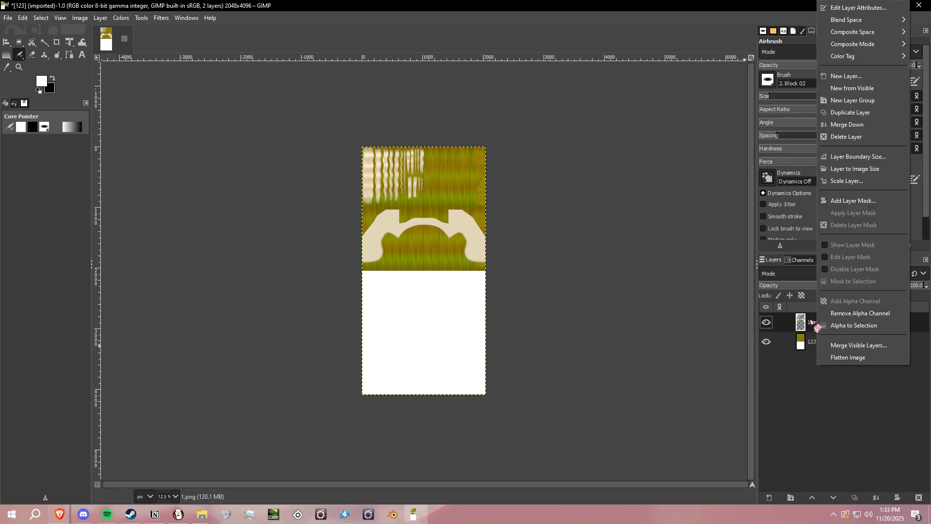
left_click(852, 201)
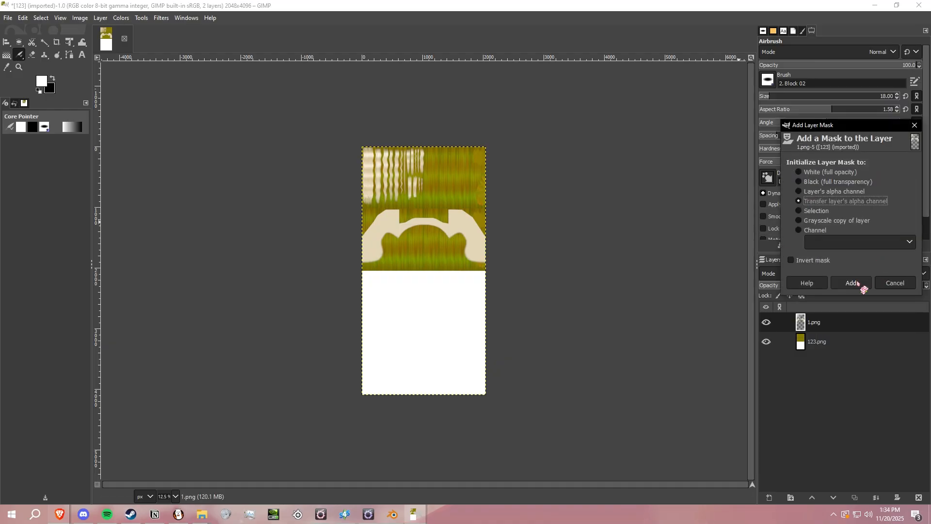
left_click(852, 283)
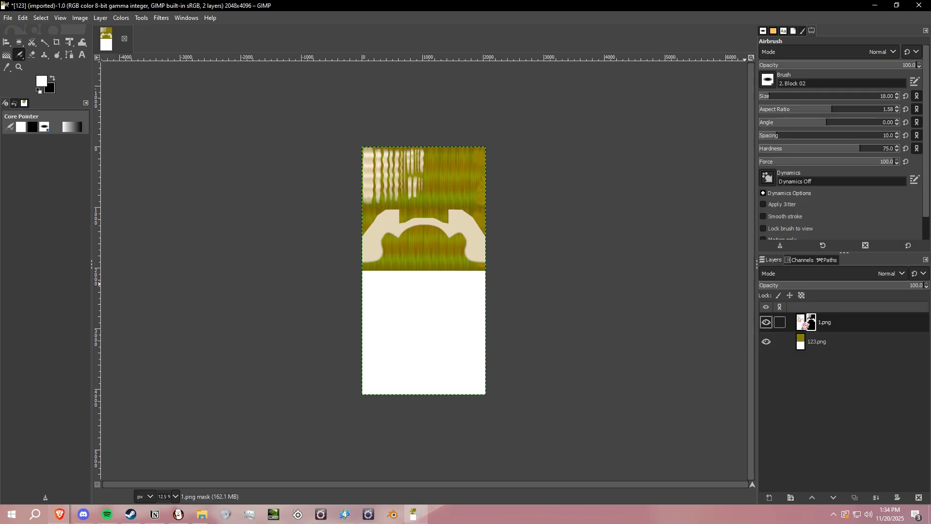
- Show the layer mask of 1.png, paste the copied pixels into it and anchor the floating selection
right_click(825, 326)
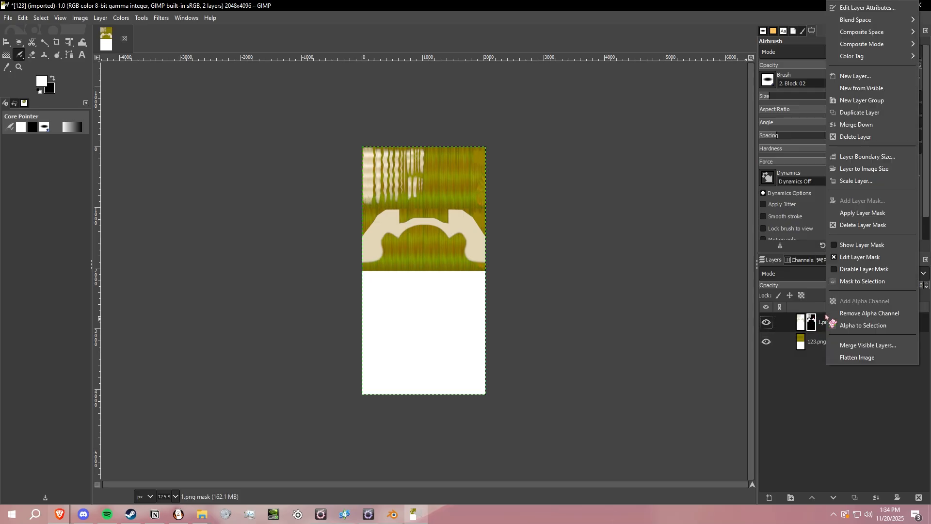
left_click(858, 245)
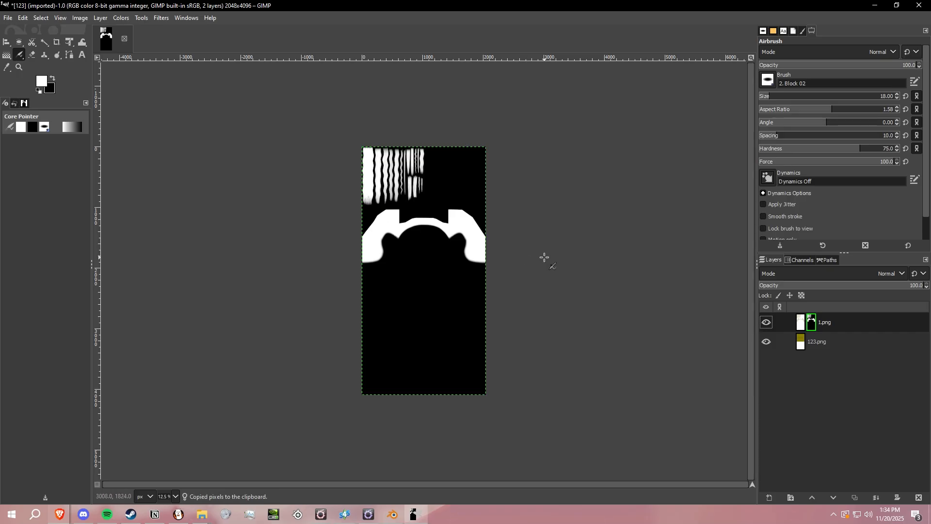
key("ctrl+v")
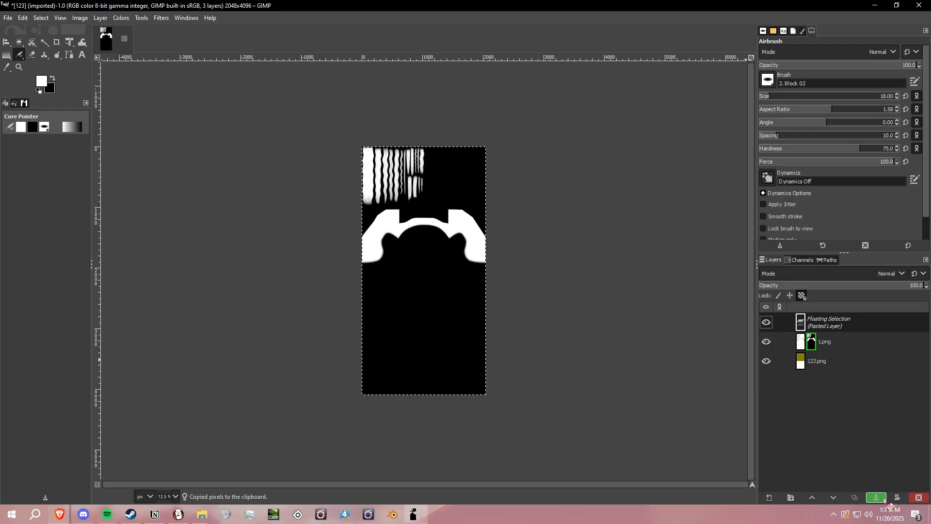
left_click(877, 497)
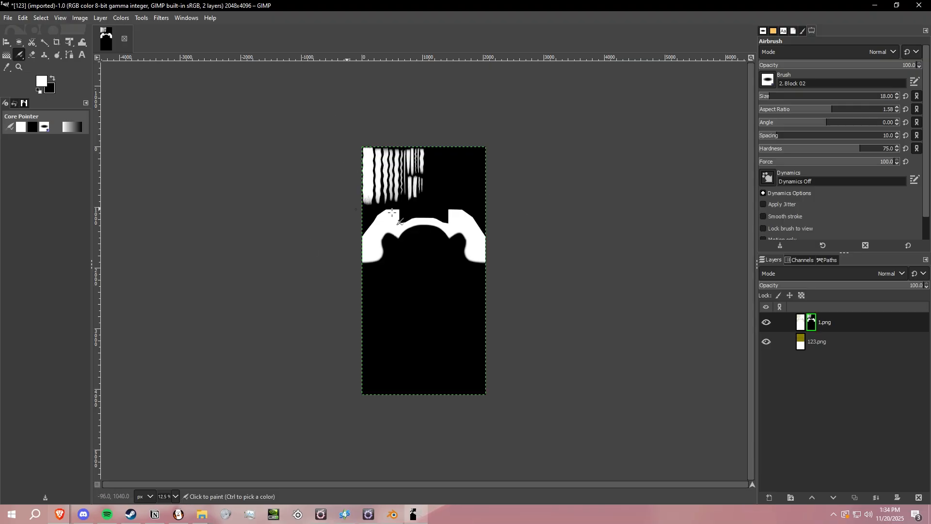
- Export the black-and-white mask image to the desktop as 555.png with the existing PNG options
left_click(8, 18)
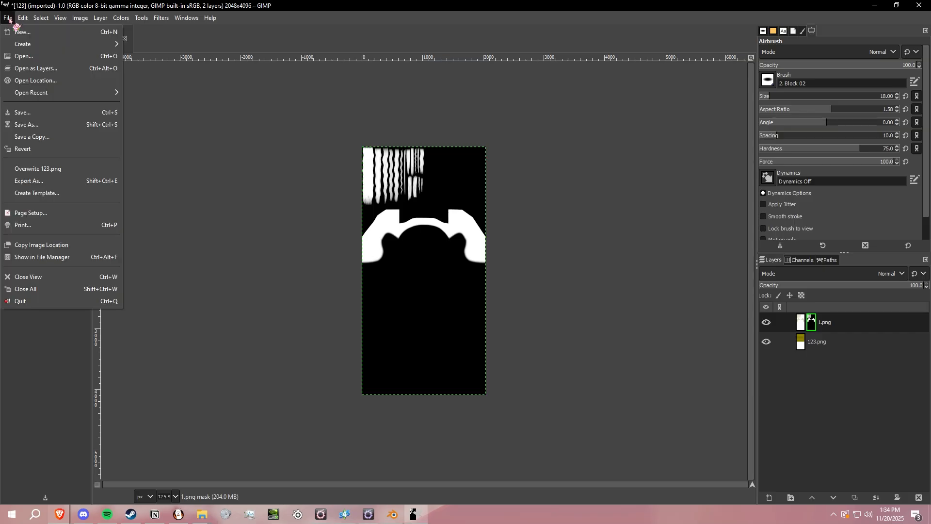
left_click(58, 181)
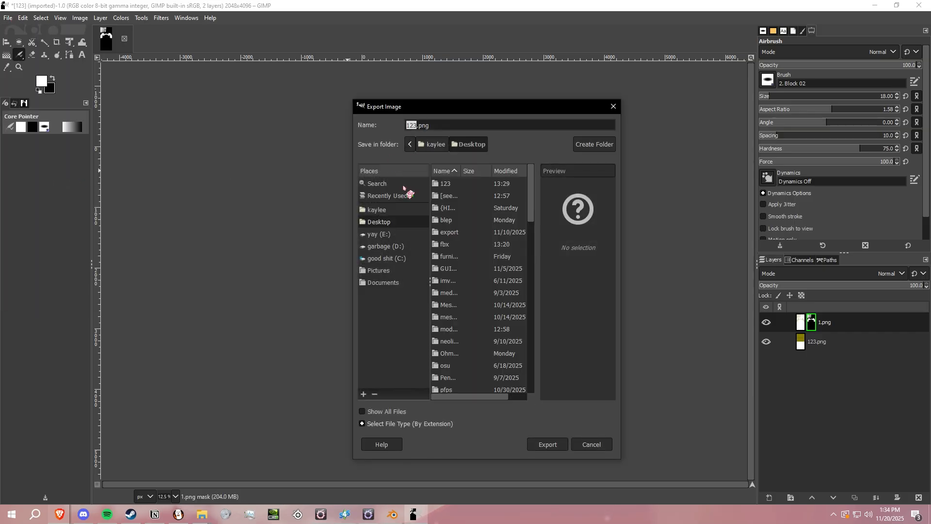
left_click(547, 444)
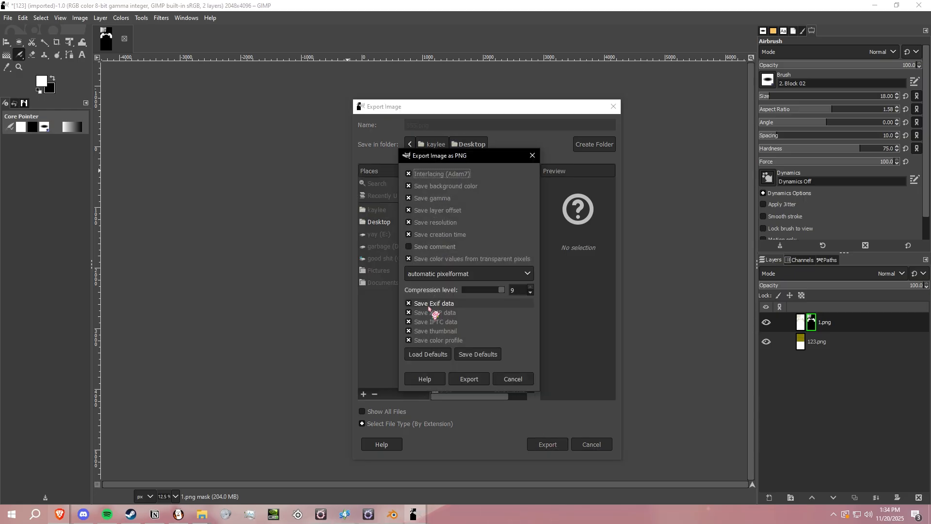
left_click(469, 378)
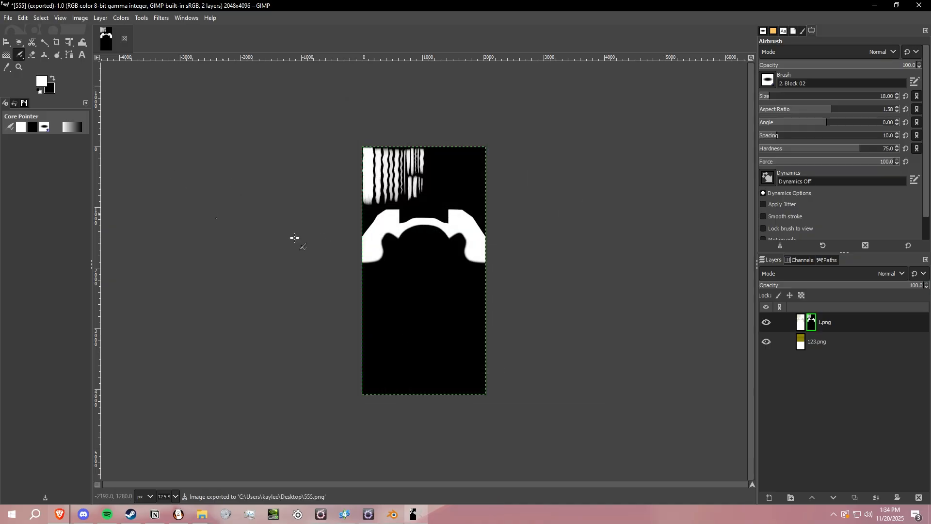
- Minimize GIMP and line up whatever.fbx and 555.png on either side of 1.png on the desktop, moving 1.blend away
left_click(874, 6)
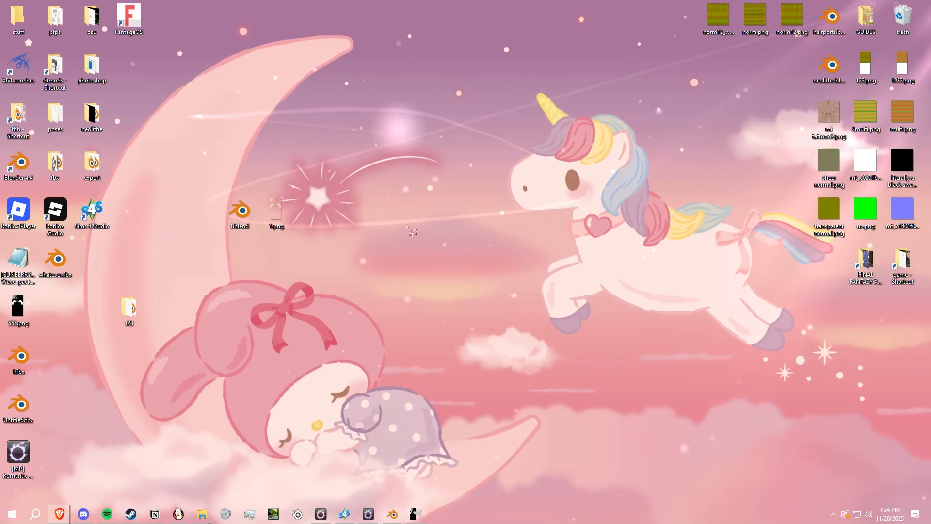
left_click_drag(18, 308, 319, 213)
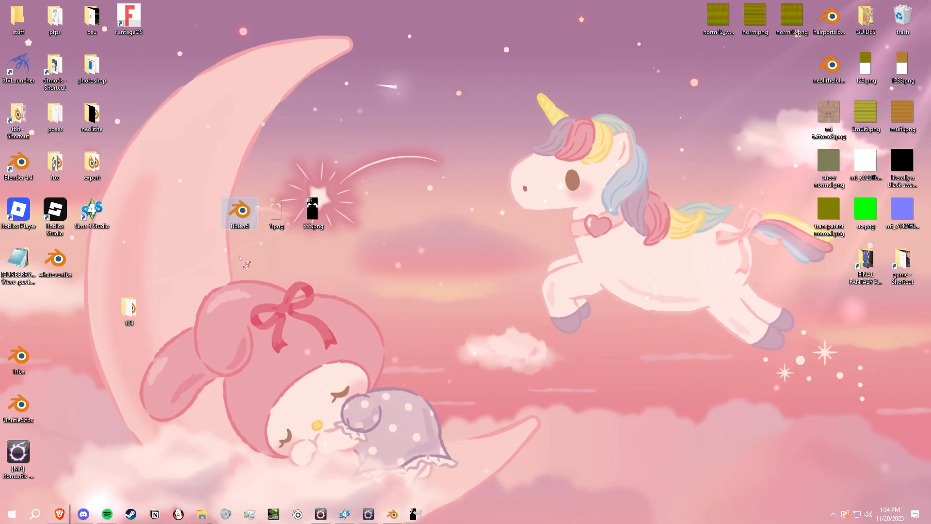
left_click(240, 212)
left_click_drag(57, 258, 248, 213)
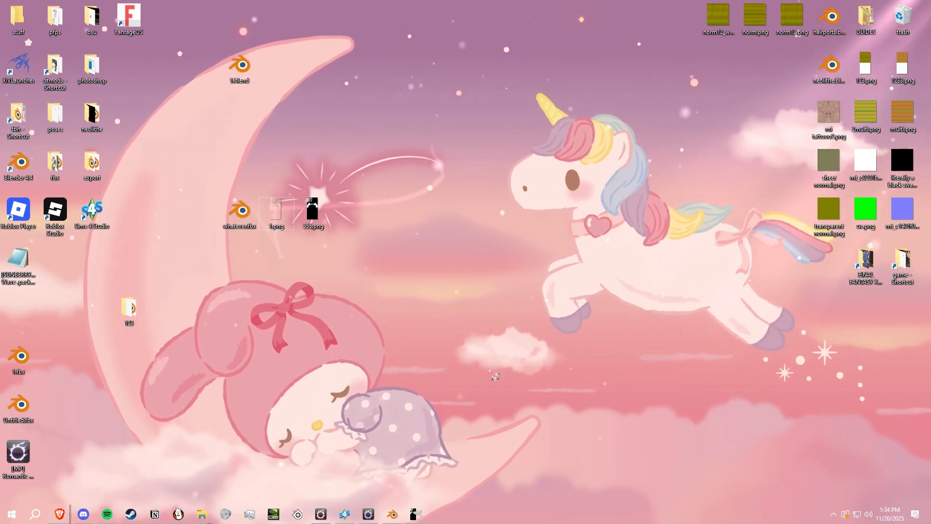
- Switch to Final Fantasy XIV and look over the character's current hair in game
left_click(321, 514)
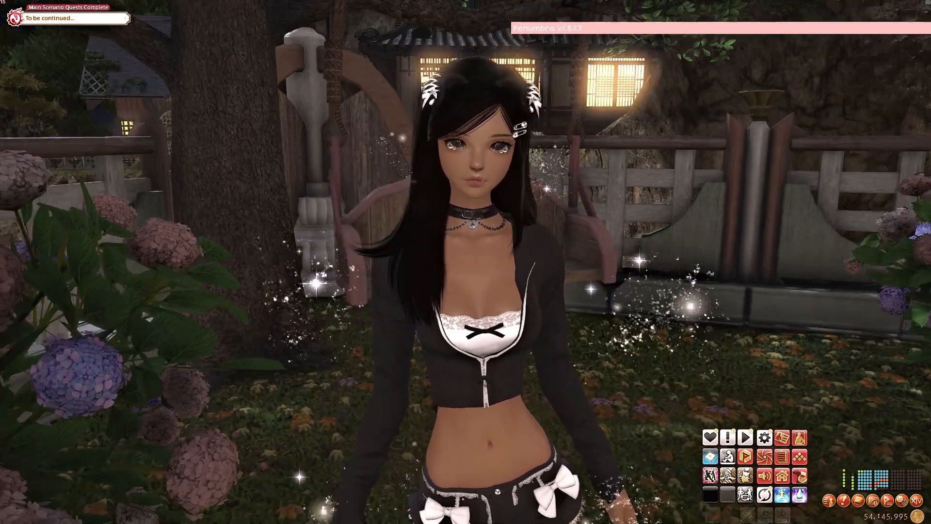
mouse_move(521, 209)
right_mouse_down()
mouse_move(378, 210)
mouse_move(521, 209)
right_mouse_up()
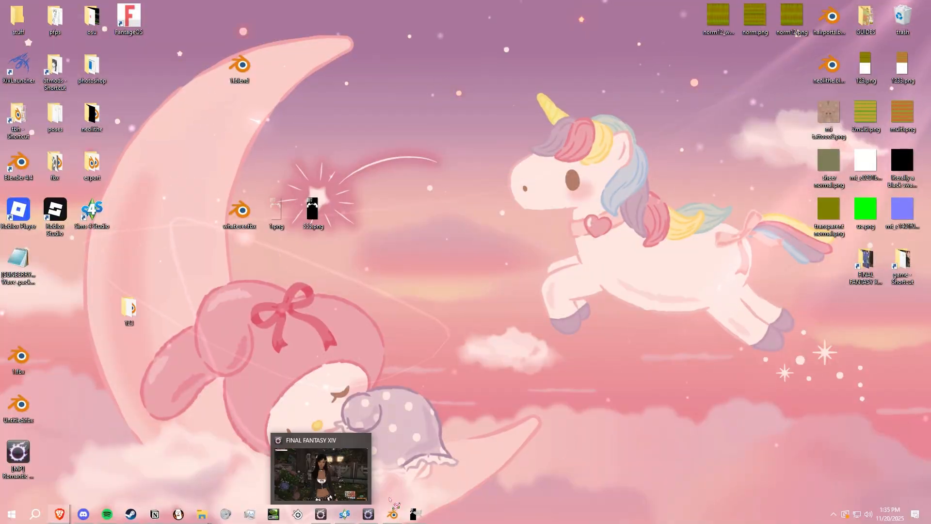
left_click(320, 514)
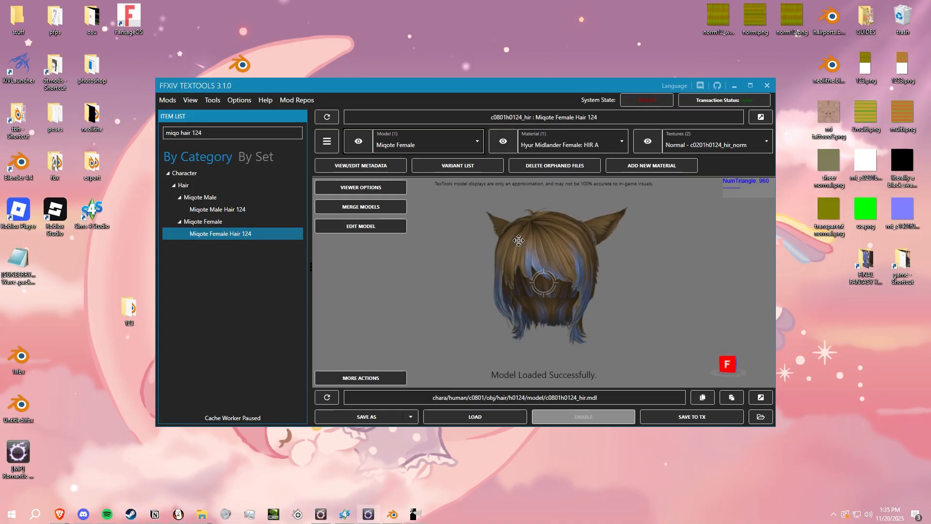
- In FFXIV TexTools, import whatever.fbx as the Miqote Female Hair 124 model with Shift Imported UVs and Clone UV1 to UV2, and save it to the transaction
right_click_drag(519, 240, 543, 247)
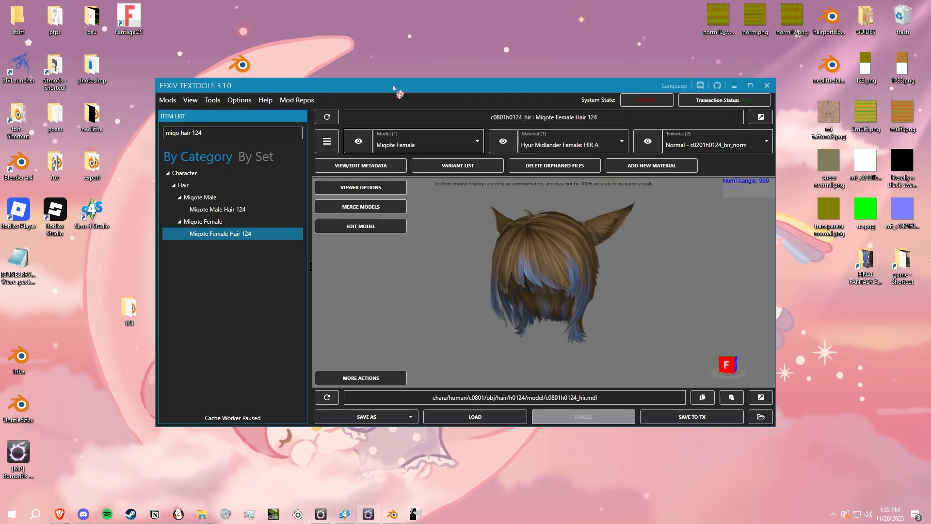
left_click(468, 418)
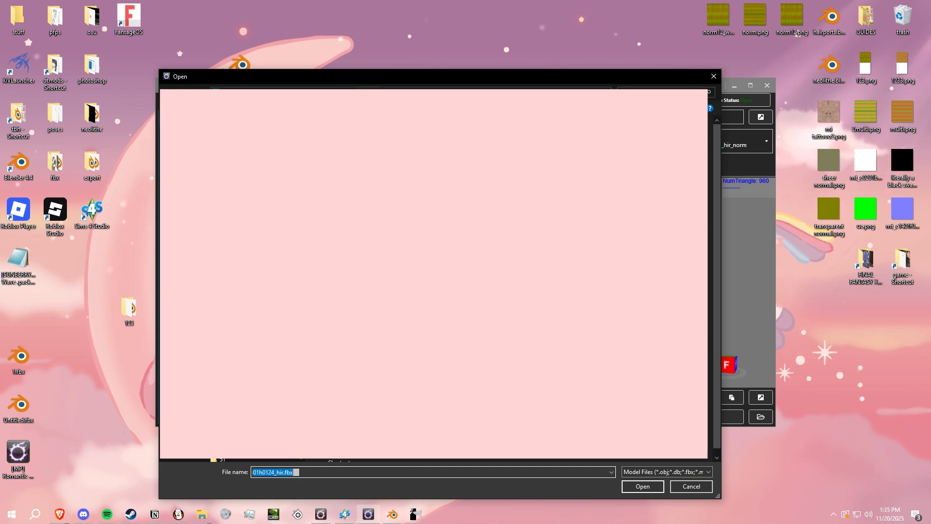
double_click(697, 173)
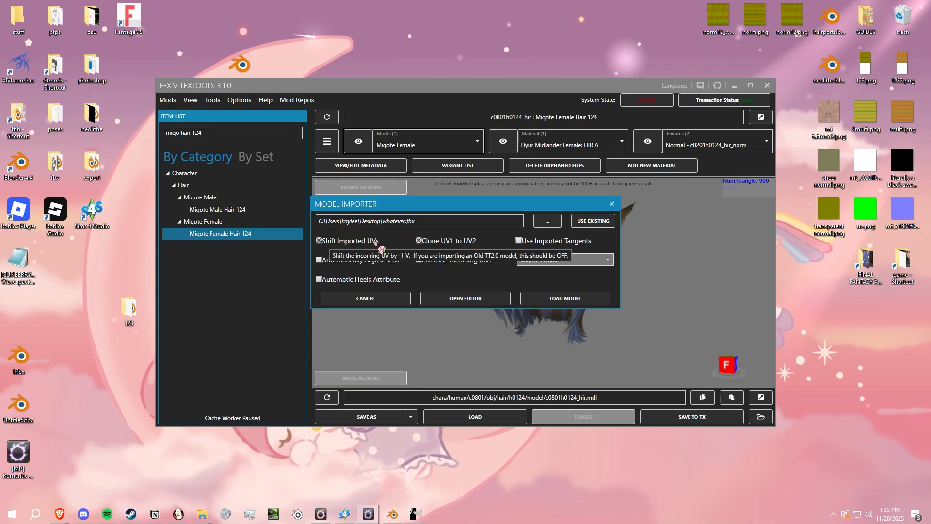
left_click(563, 298)
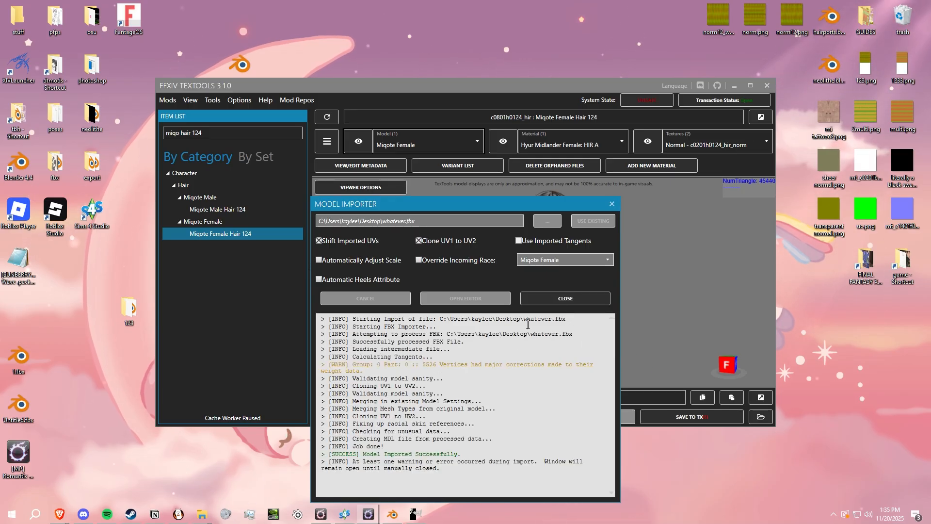
right_click_drag(465, 325, 566, 324)
left_click(704, 417)
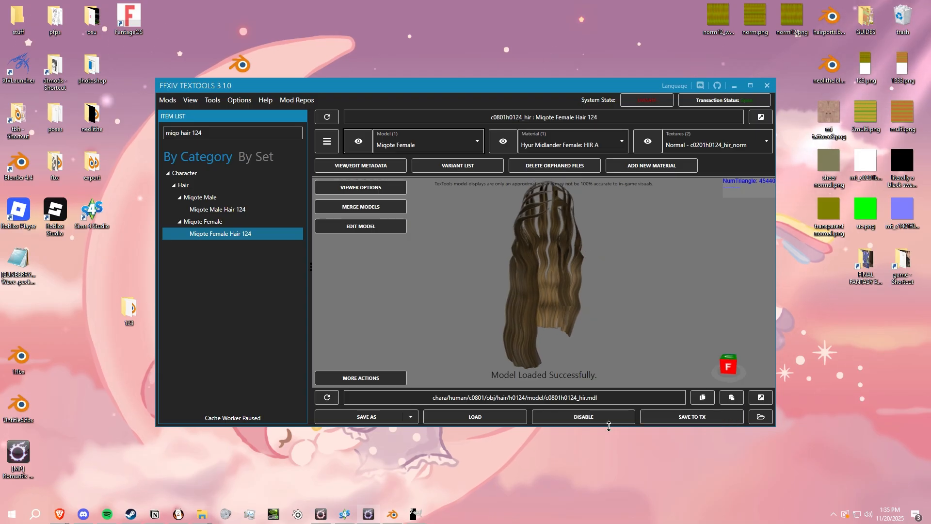
- Make the textures of the Hyur Midlander Female HIR A material unique and save the material to the transaction
left_click(503, 141)
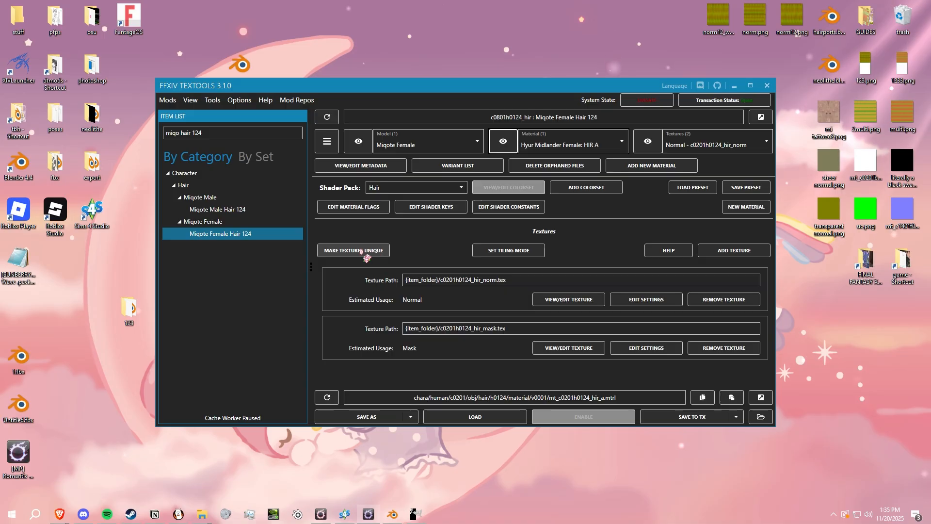
left_click(339, 251)
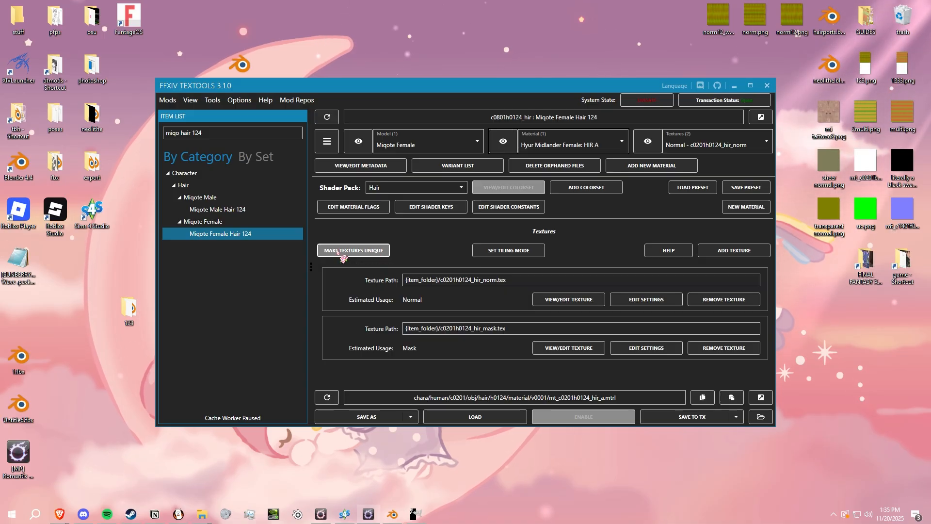
left_click(694, 416)
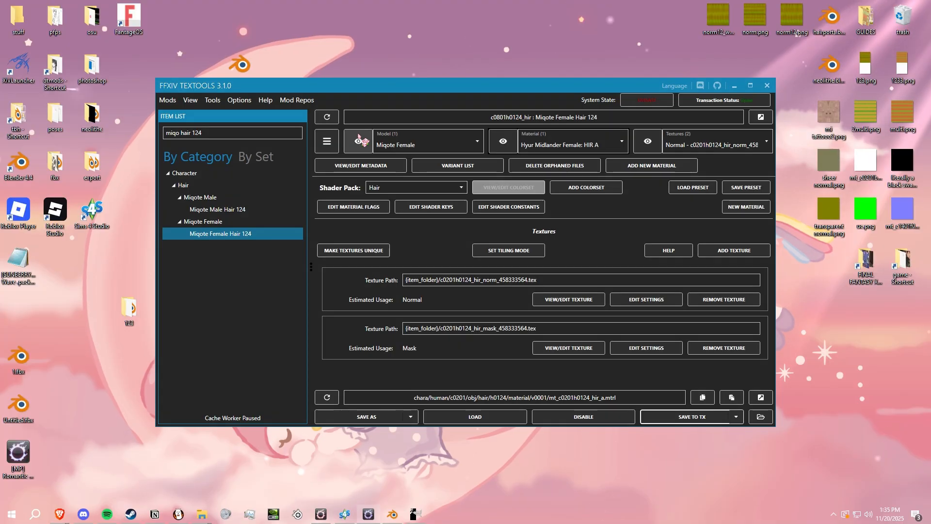
- Load 123.png into the Normal texture of Miqote Female Hair 124 and save it to the transaction
right_click_drag(552, 283, 683, 297)
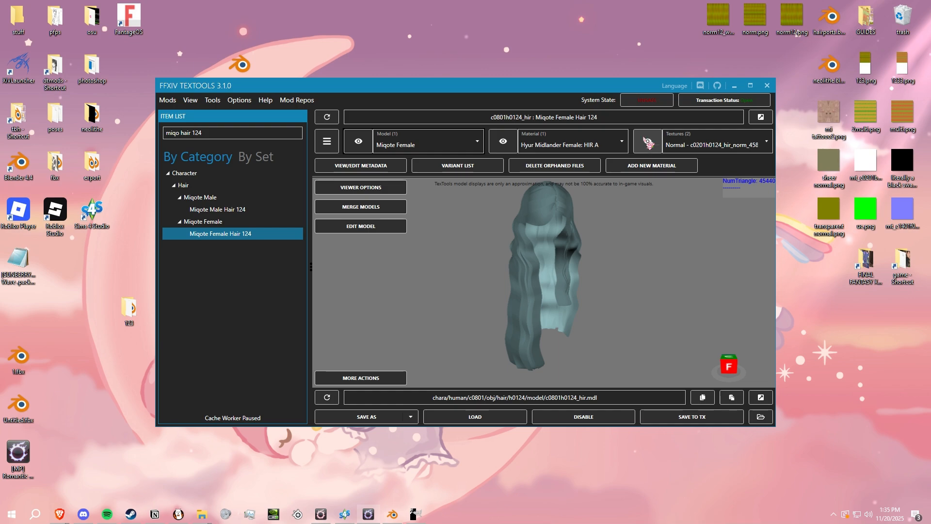
left_click(647, 140)
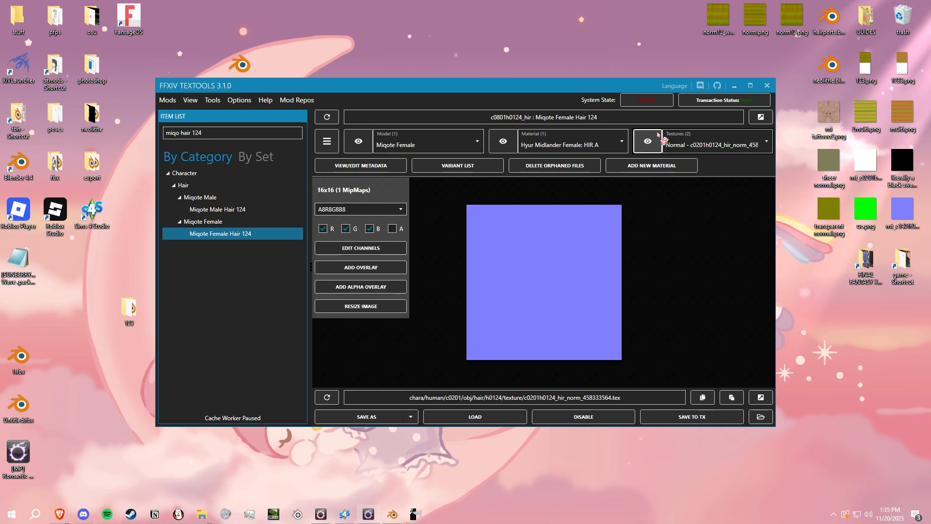
left_click(681, 144)
left_click(679, 160)
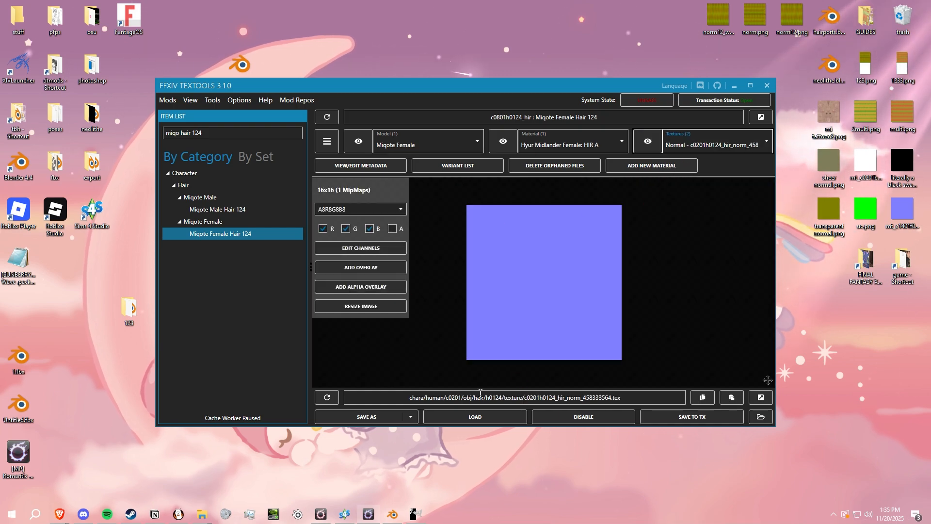
left_click(475, 417)
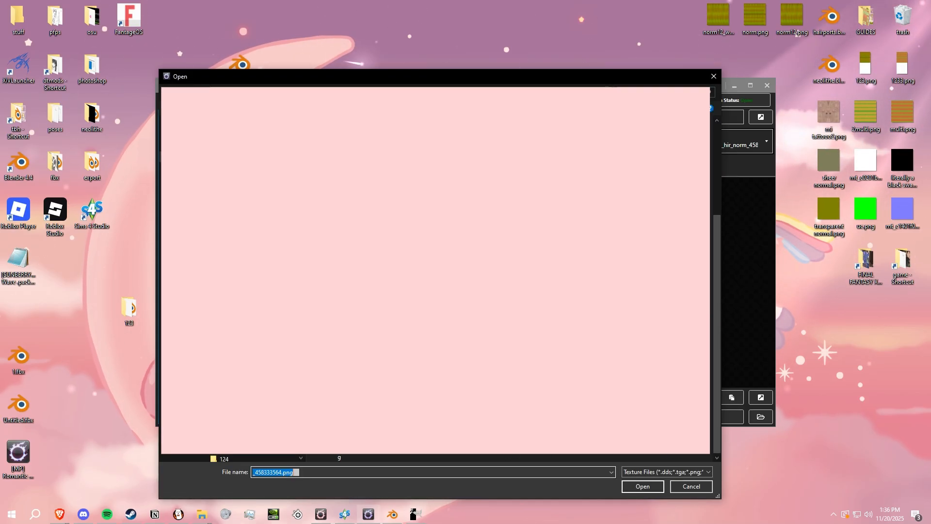
key("Return")
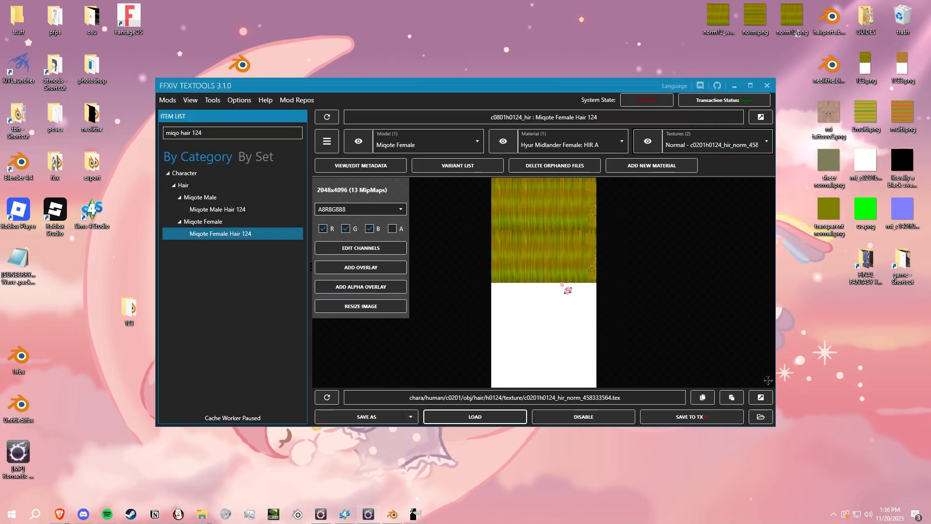
left_click(699, 416)
- Add an alpha overlay to the Normal texture, show its alpha channel, and save the texture to the transaction
left_click(373, 287)
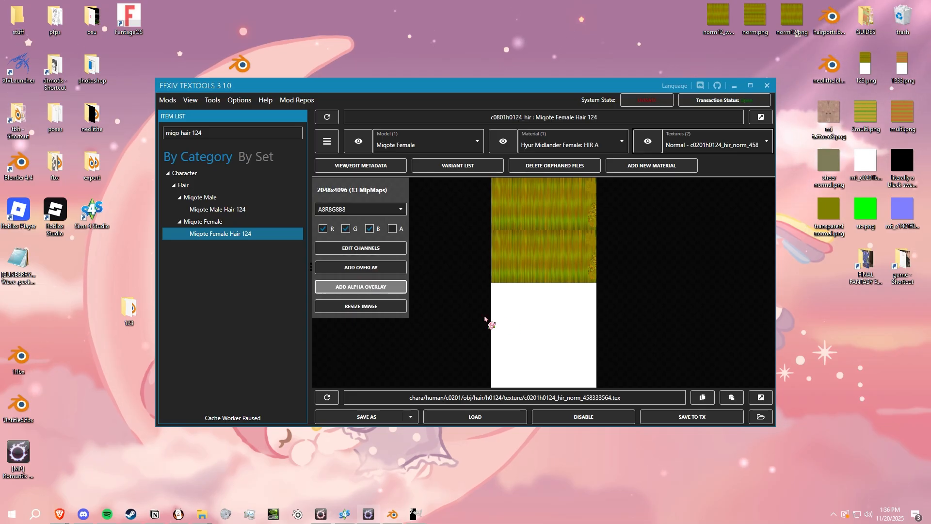
left_click(719, 76)
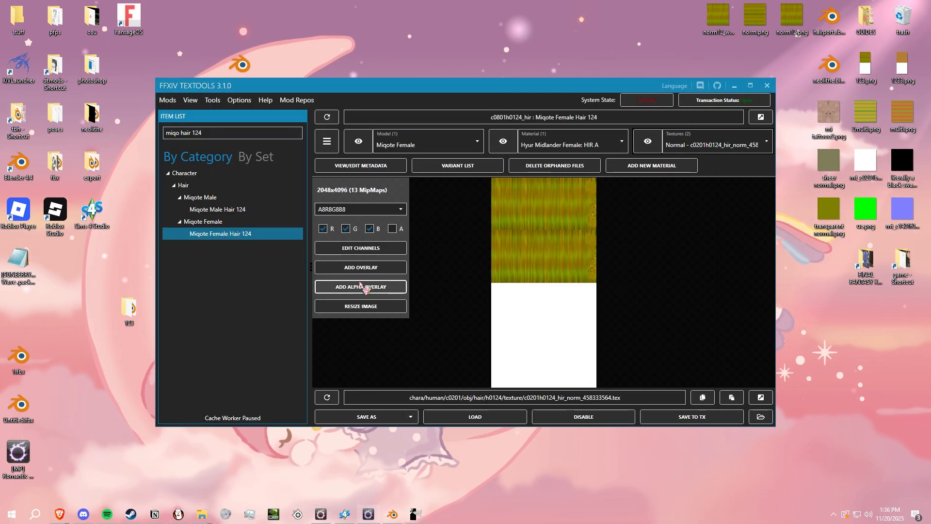
left_click(338, 286)
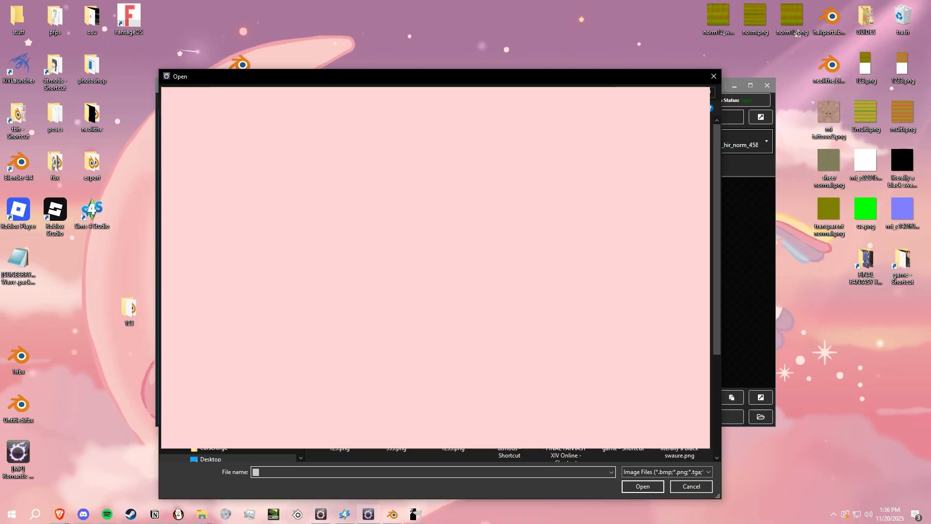
double_click(614, 152)
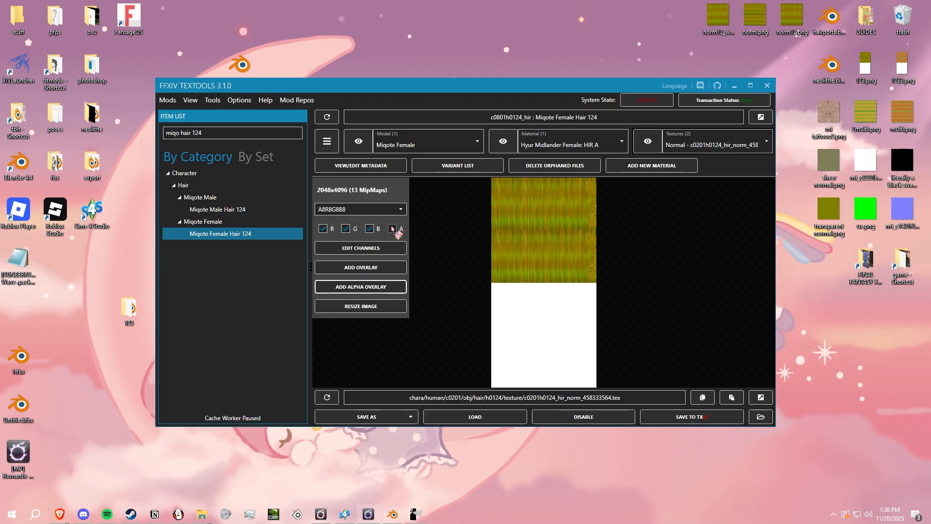
left_click(393, 229)
scroll(508, 229, "up", 6)
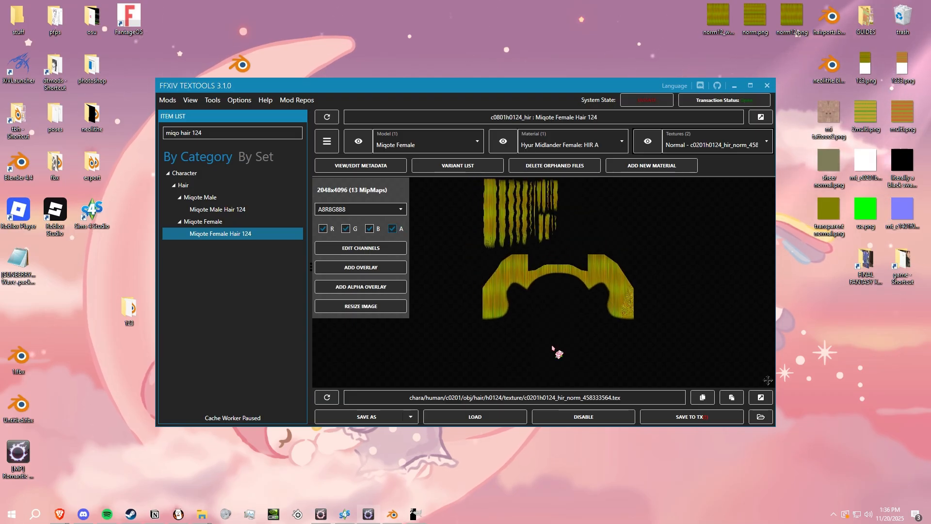
left_click_drag(492, 296, 511, 377)
scroll(492, 238, "down", 2)
left_click(692, 416)
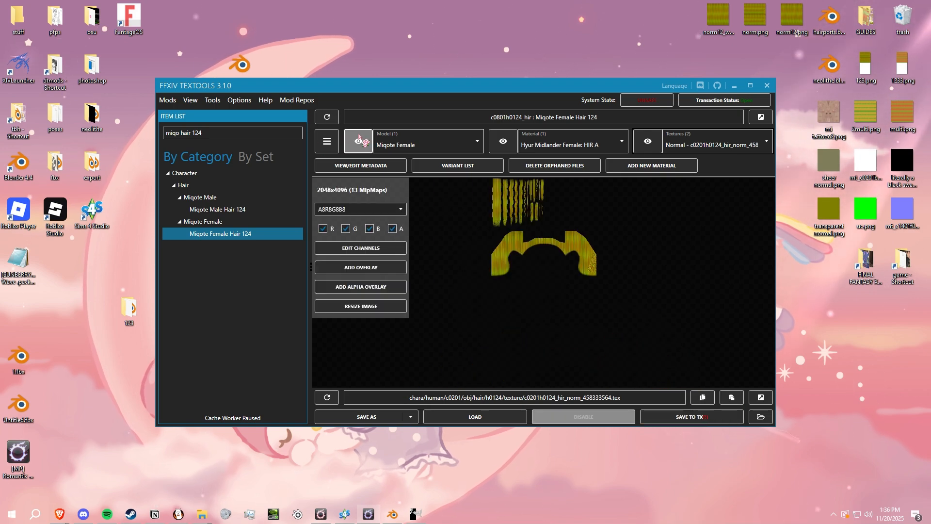
left_click(358, 140)
left_click_drag(630, 277, 566, 284)
- Load 1233.png into the Mask texture of the hair, save it to the transaction and preview it on the model
left_click(679, 145)
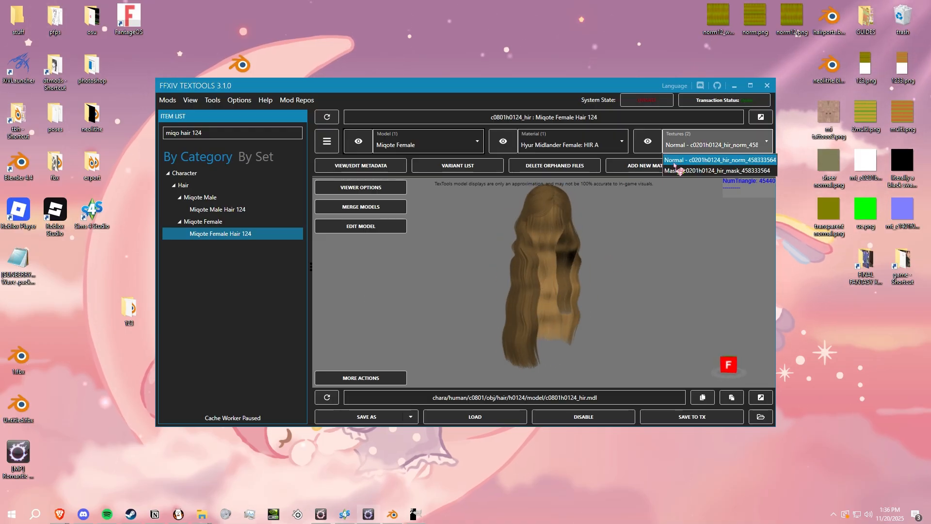
left_click(713, 171)
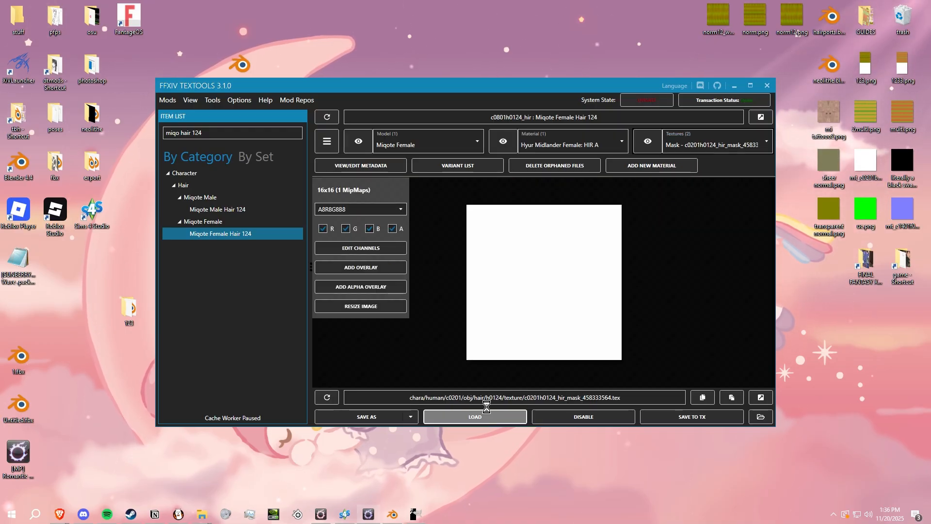
left_click(475, 417)
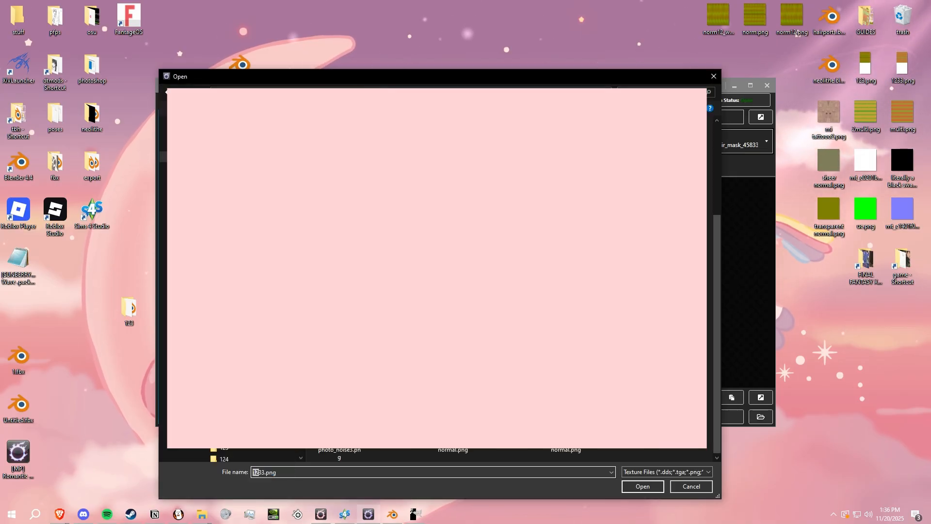
key("Return")
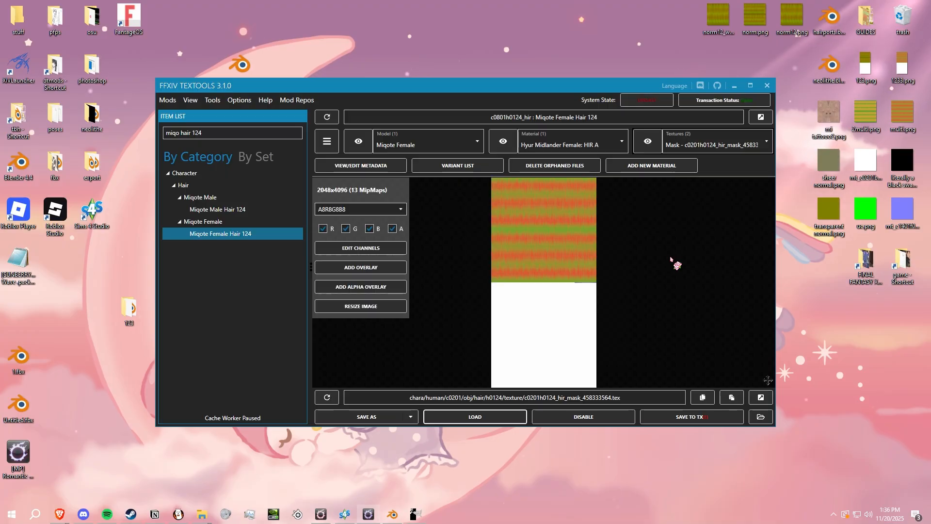
scroll(531, 250, "up", 5)
scroll(533, 333, "down", 4)
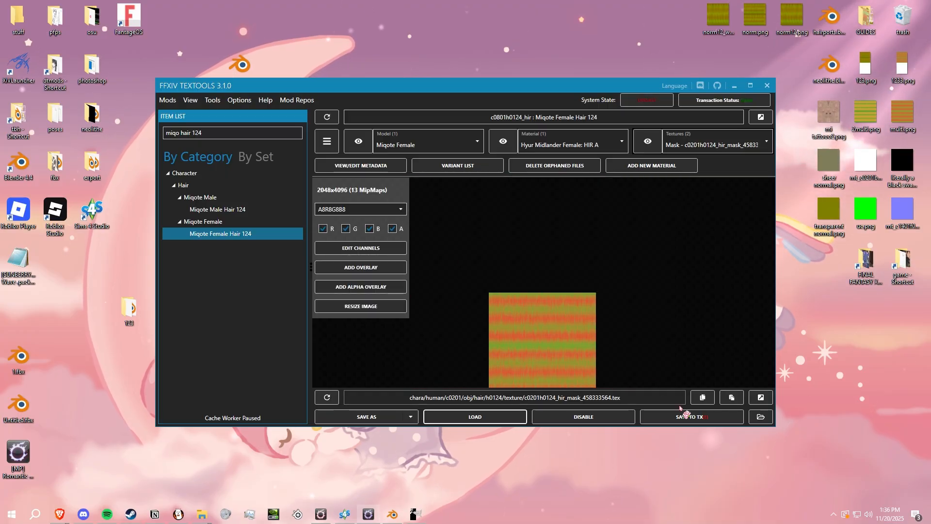
left_click(689, 417)
left_click(358, 141)
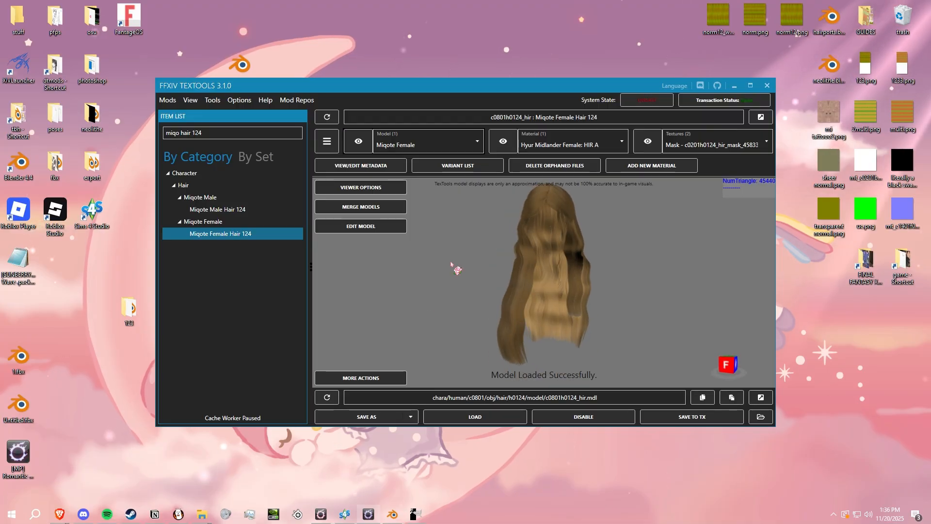
- Go over the Hide Backfaces flag of the Hyur Midlander Female HIR A material, confirm the material flags and inspect the hair model
left_click(502, 141)
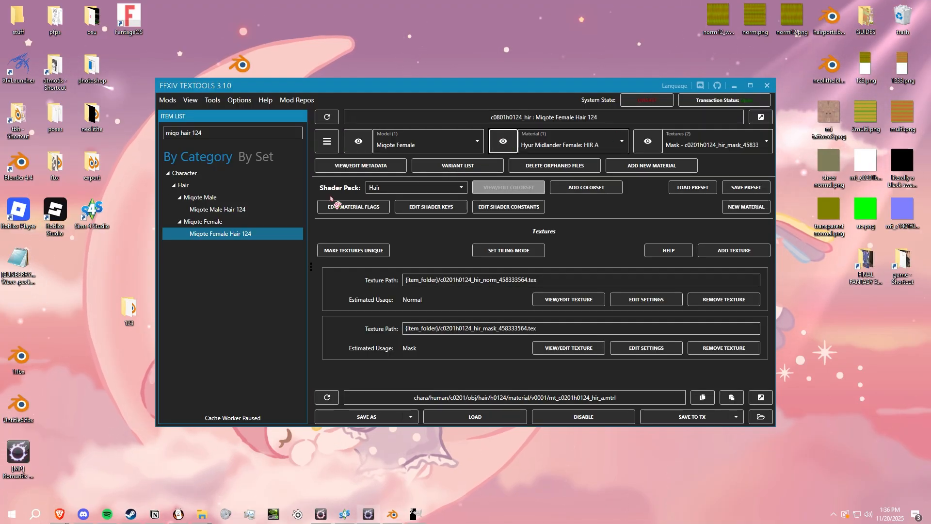
left_click(362, 206)
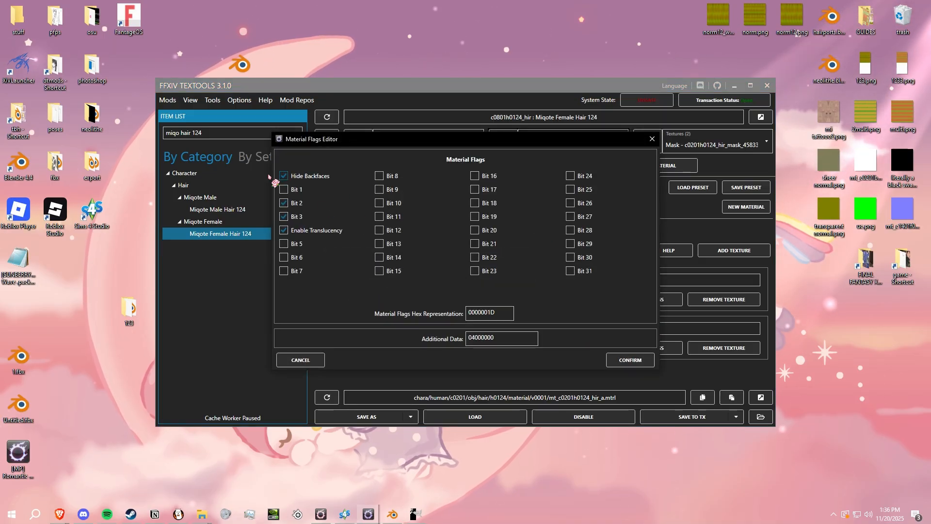
left_click(630, 359)
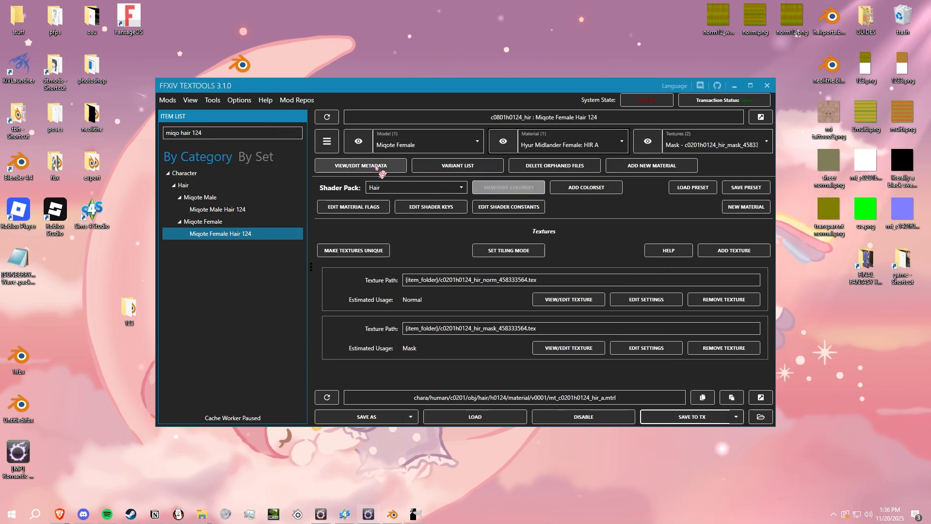
left_click(348, 152)
right_click_drag(676, 269, 640, 285)
mouse_move(514, 267)
right_mouse_down()
mouse_move(677, 274)
mouse_move(551, 281)
mouse_move(516, 272)
right_mouse_up()
- View the Mask texture, then open 1.png from the desktop and examine its hair strands and transparent areas up close
left_click(648, 141)
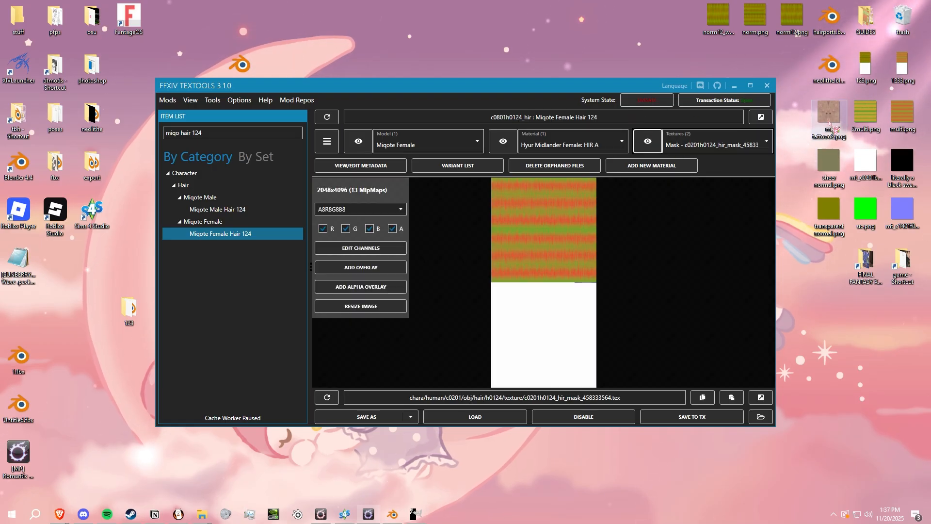
left_click(735, 86)
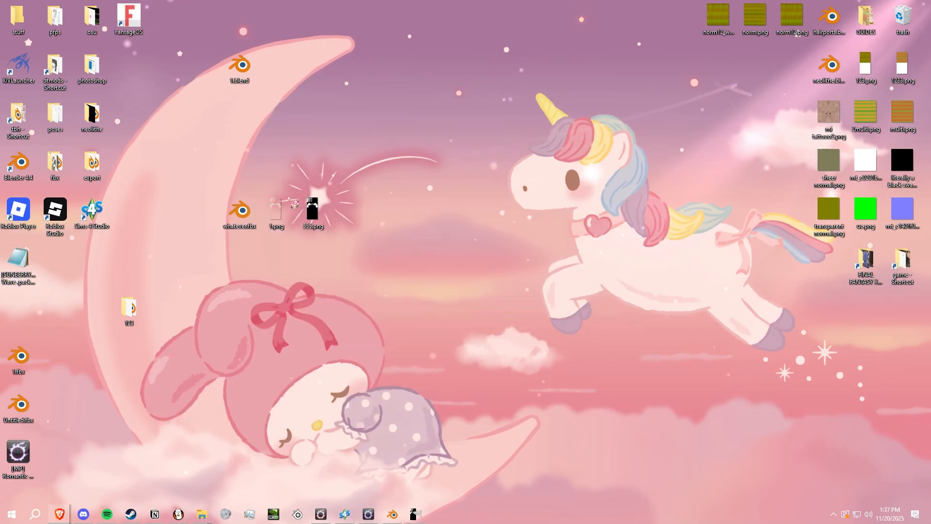
double_click(276, 212)
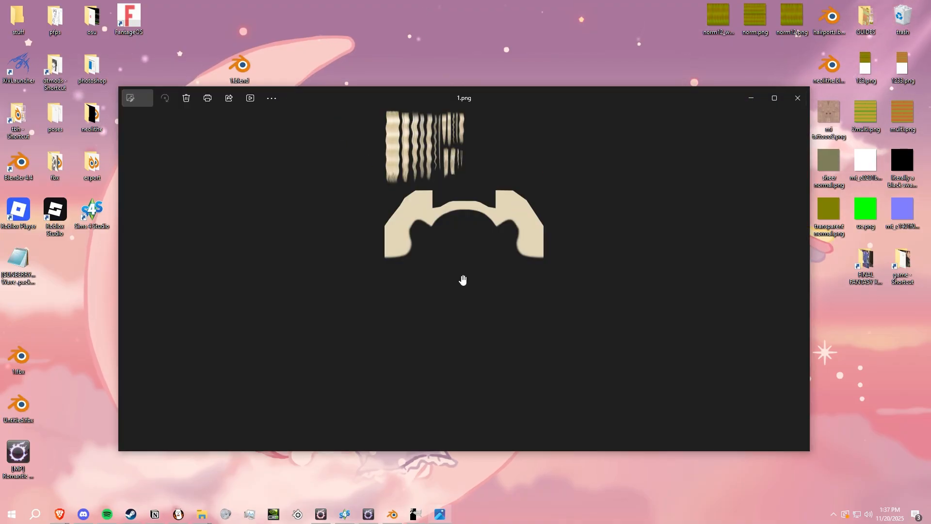
scroll(480, 352, "up", 5)
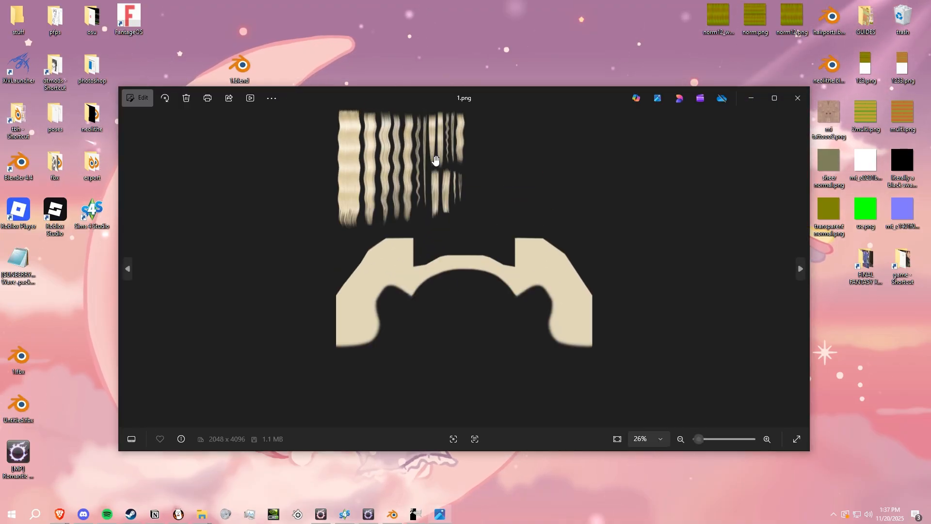
left_click(797, 94)
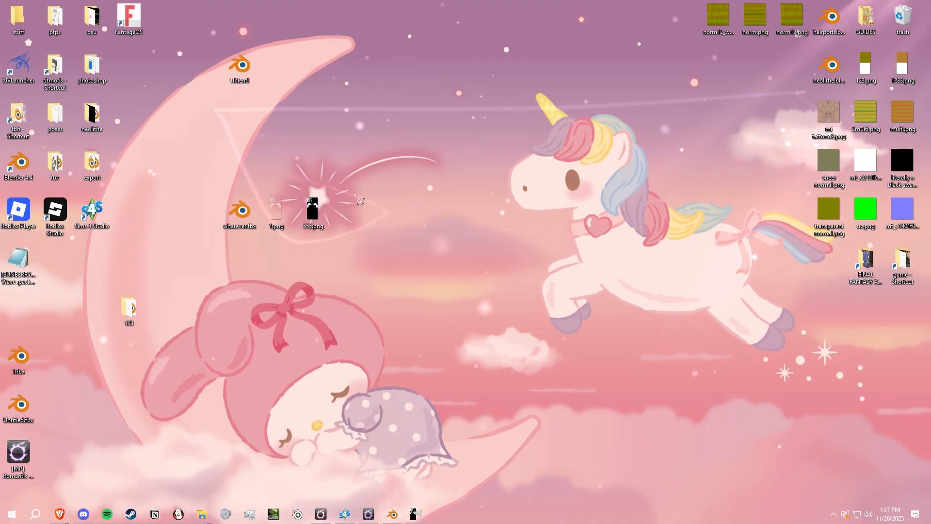
- Return to FFXIV TexTools, add an alpha overlay to the Mask texture, save it to the transaction and preview the hair model
left_click(367, 515)
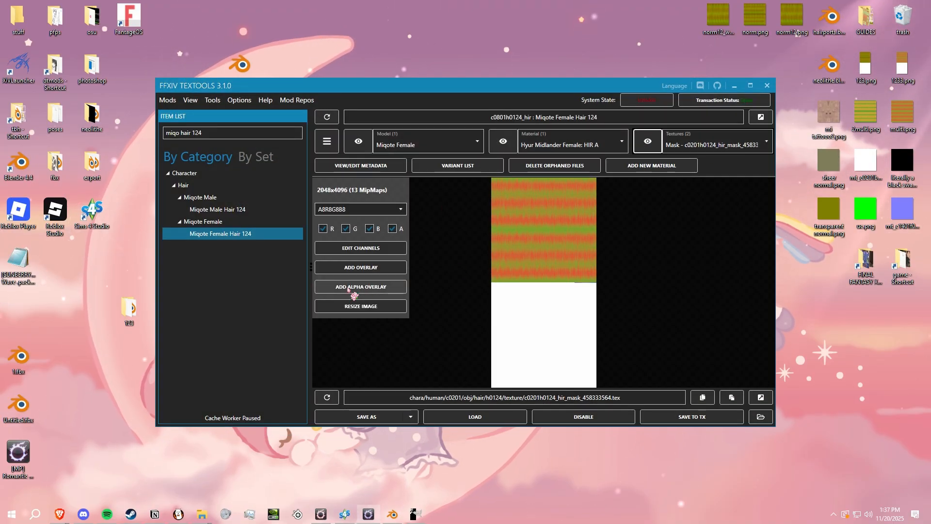
left_click(349, 288)
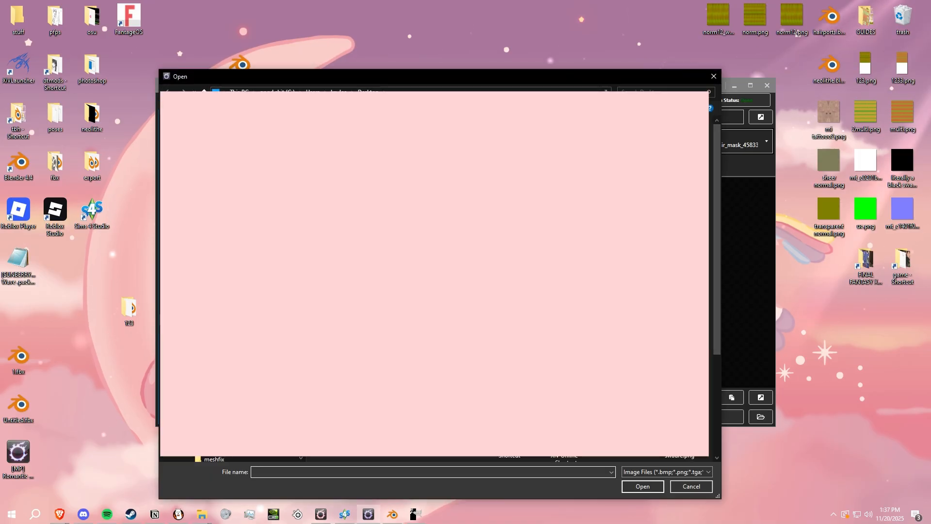
double_click(503, 213)
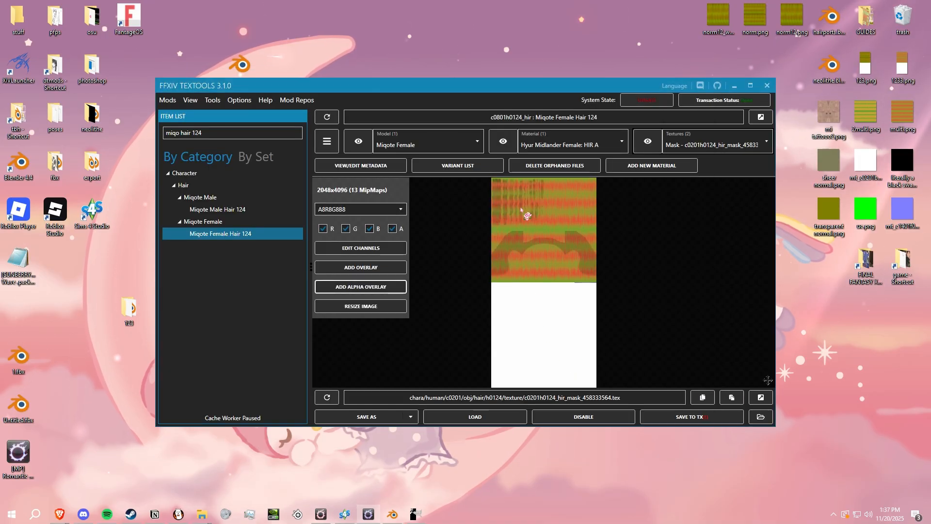
left_click(741, 413)
left_click(347, 140)
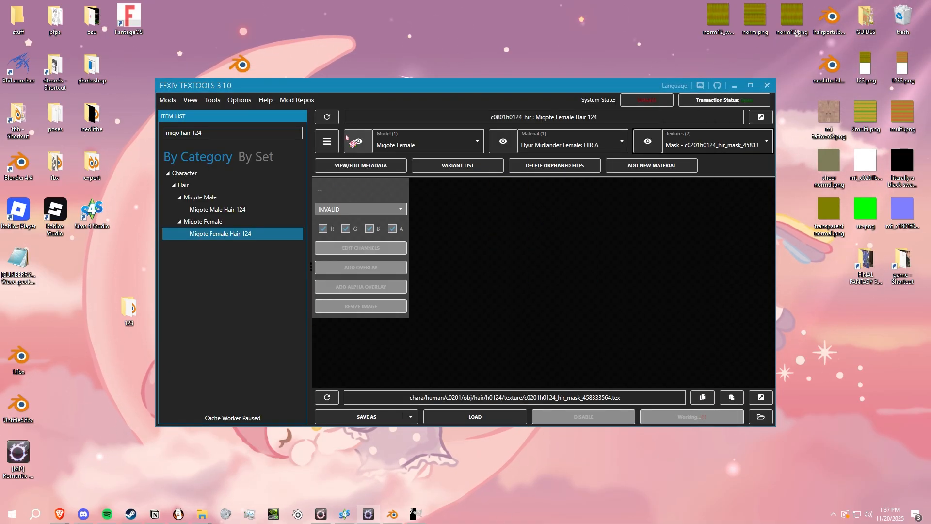
right_click_drag(554, 241, 629, 278)
- Start a standard modpack, search for "hair 124 miqo" and add all files of Miqote Female Hair 124 at Metadata level
left_click(167, 99)
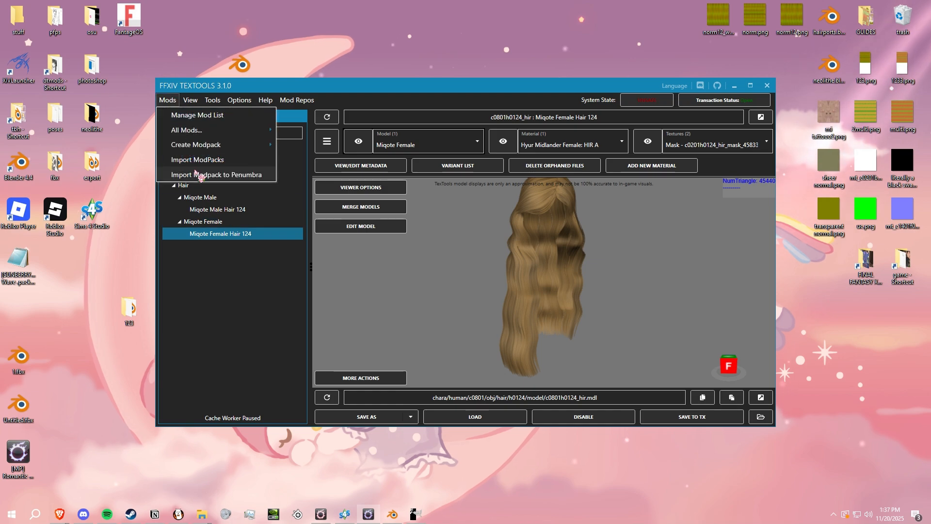
left_click(315, 158)
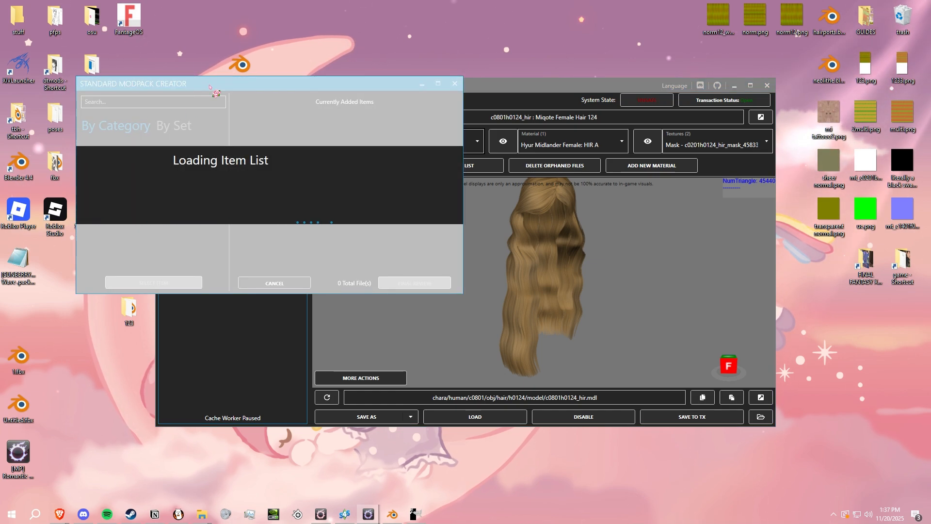
left_click_drag(114, 86, 350, 147)
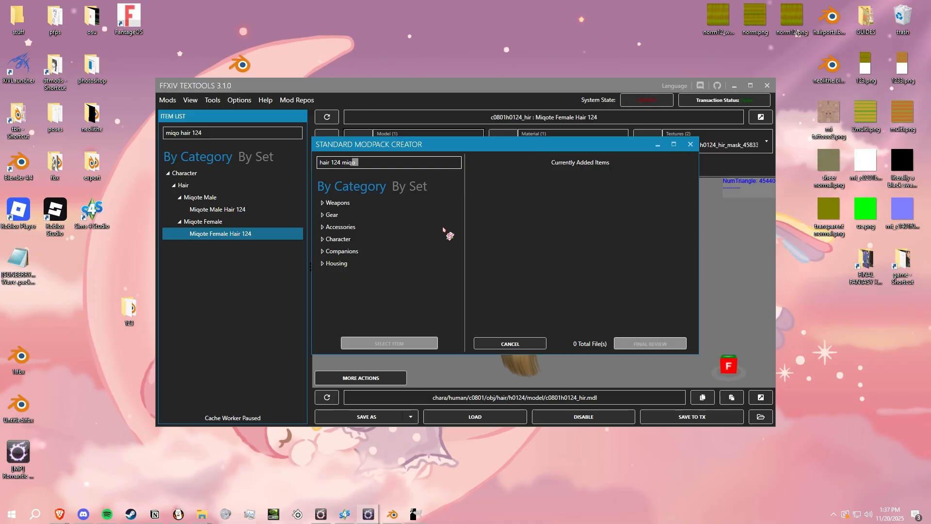
left_click(374, 263)
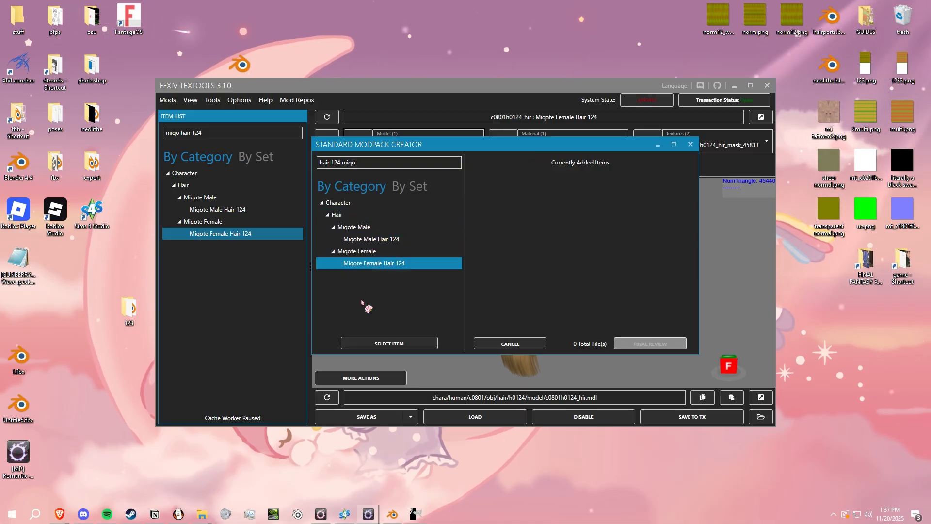
left_click(389, 343)
left_click(523, 198)
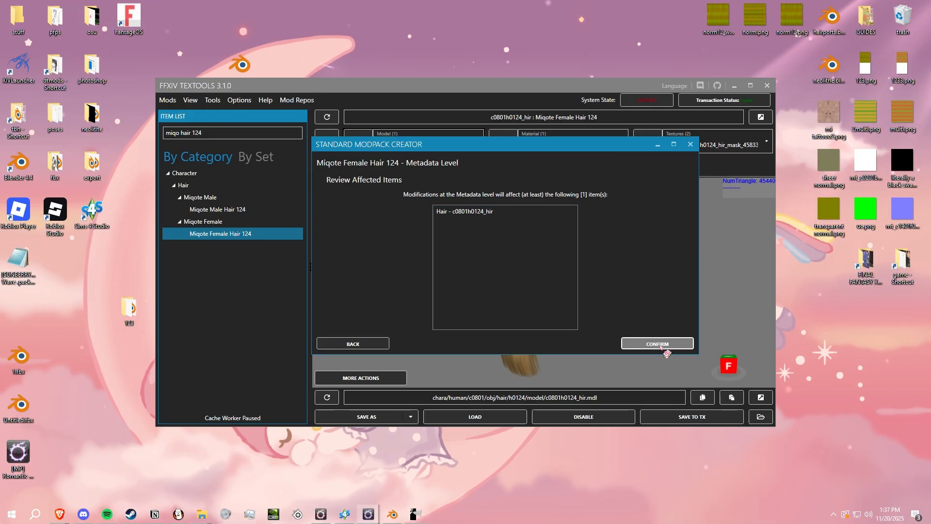
left_click(657, 344)
left_click(653, 344)
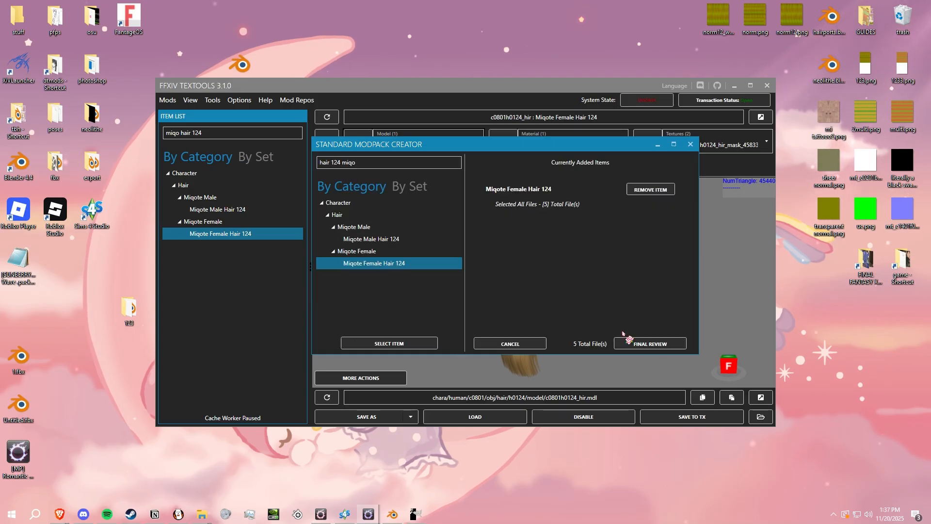
- Finish the Miqote Female Hair 124 modpack as "[SUNBERRY]#25.77_Hair Wave", taking the name from the desktop package file, and save it
left_click(652, 344)
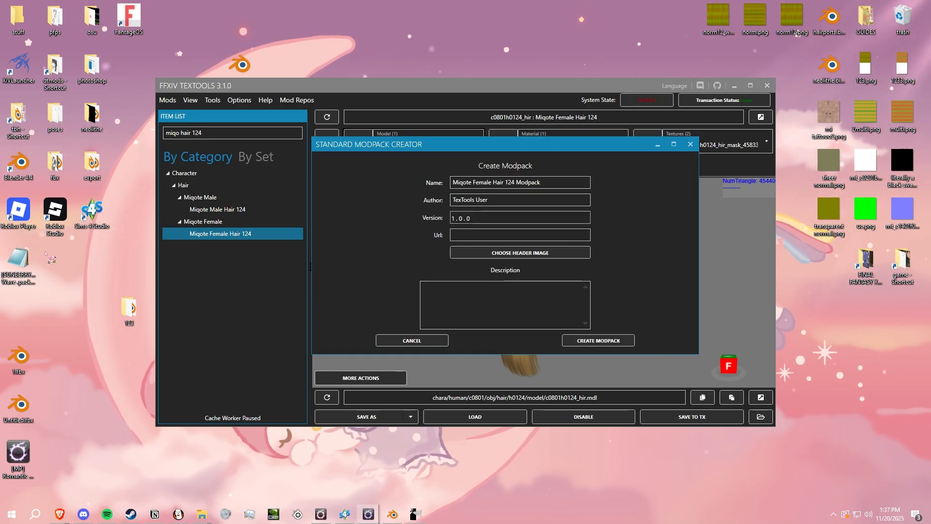
right_click(19, 267)
left_click(68, 480)
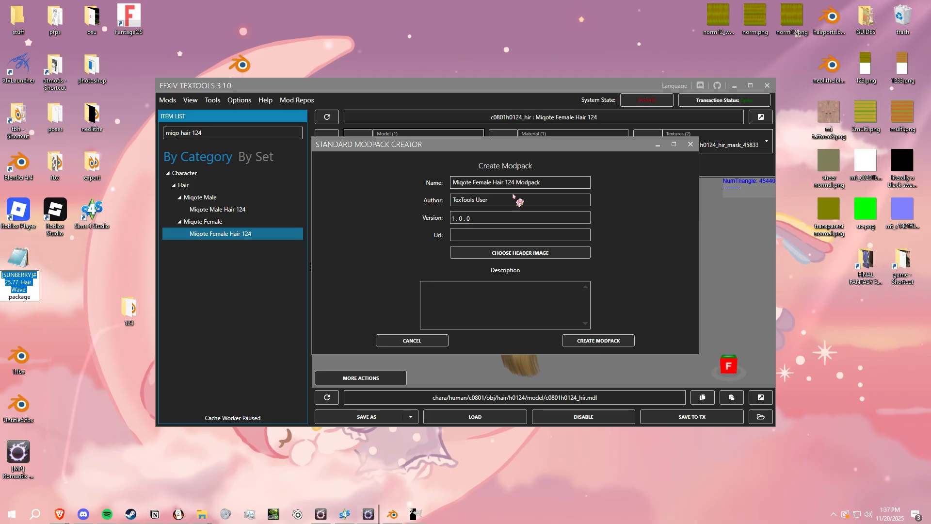
left_click_drag(538, 182, 559, 182)
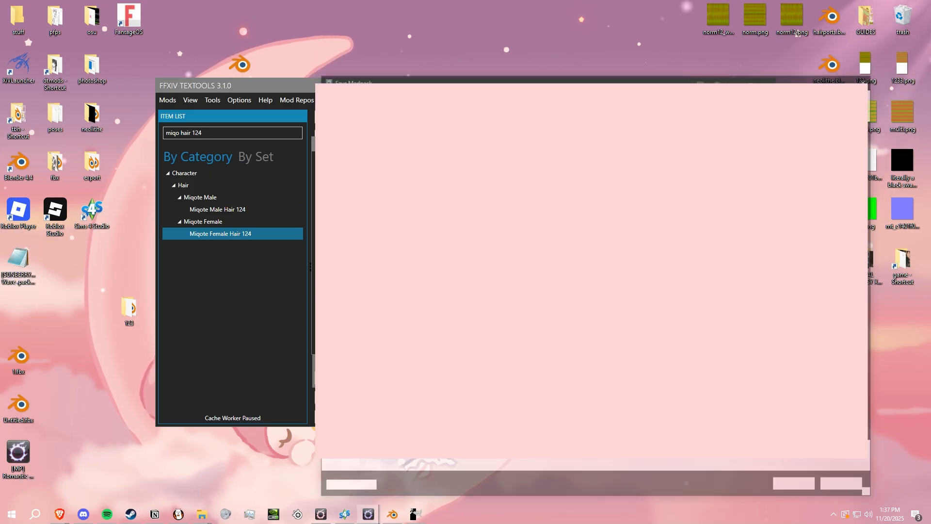
left_click(790, 487)
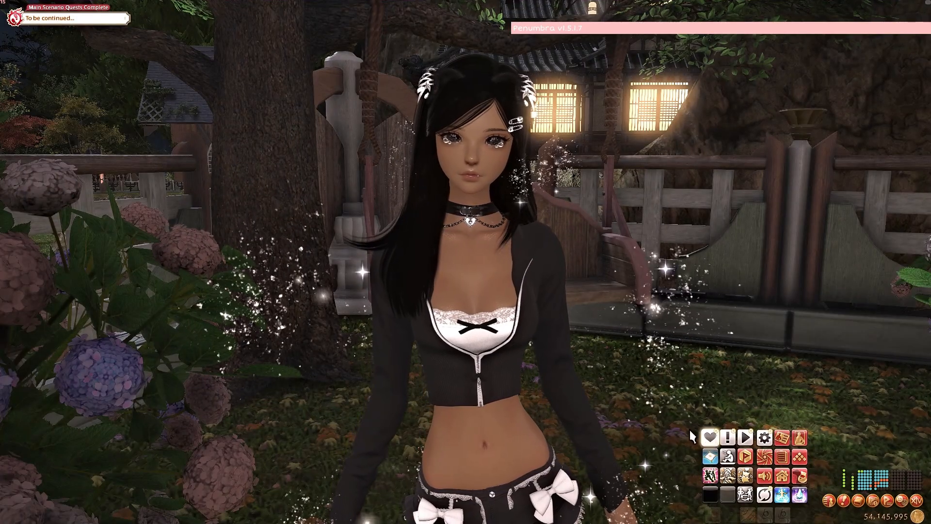
- Switch to Penumbra in Final Fantasy XIV and import the mod pack [SUNBERRY]#25.77_Hair Wave.pmp
left_click_drag(919, 32, 861, 32)
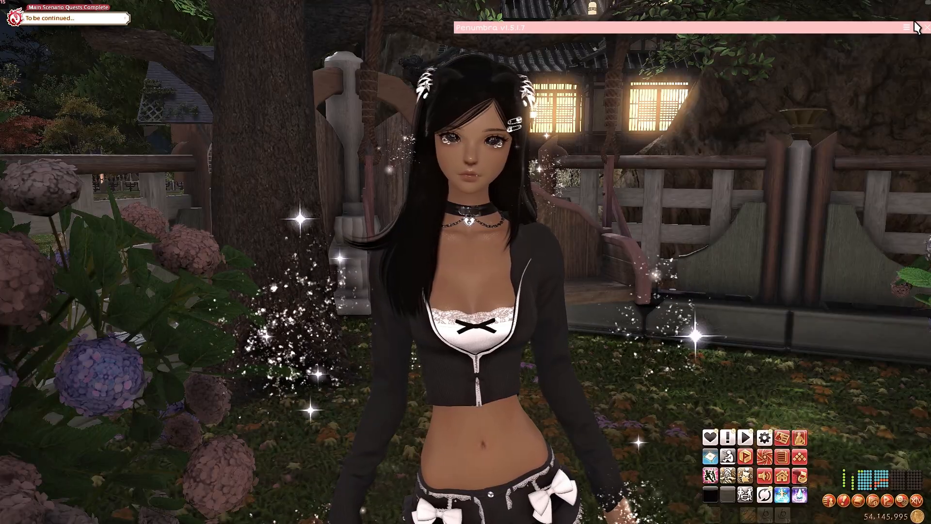
left_click(919, 29)
left_click_drag(561, 330, 592, 294)
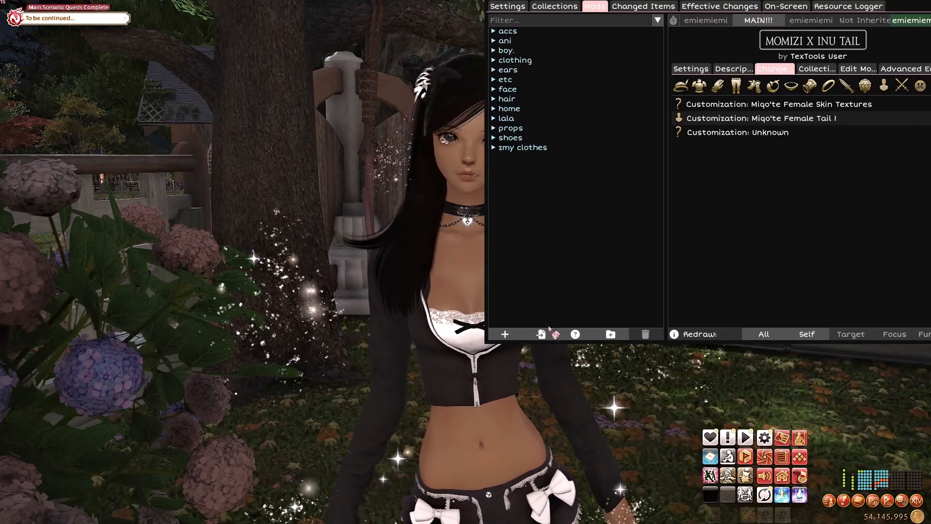
left_click(545, 333)
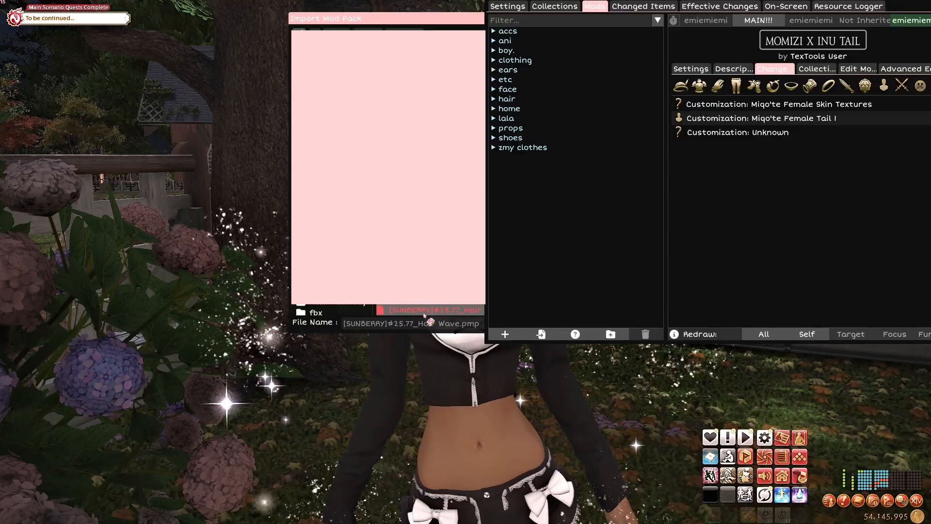
double_click(423, 310)
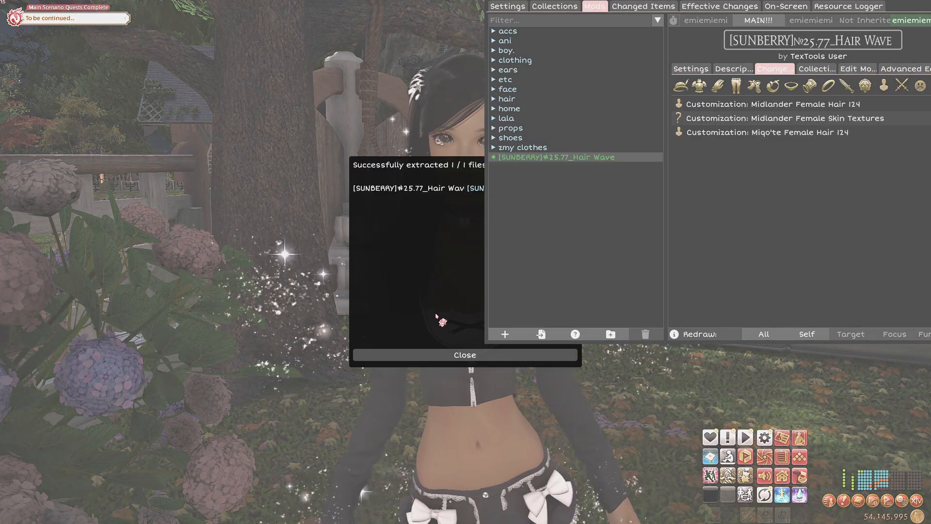
left_click(434, 356)
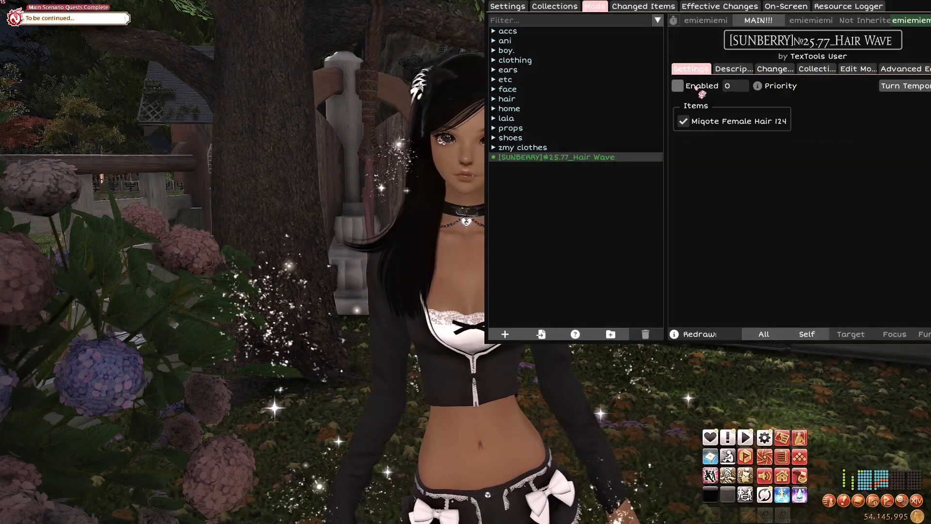
- Enable the imported [SUNBERRY]#25.77_Hair Wave mod with priority 2 and redraw your own character
left_click(767, 69)
left_click(700, 70)
left_click(731, 86)
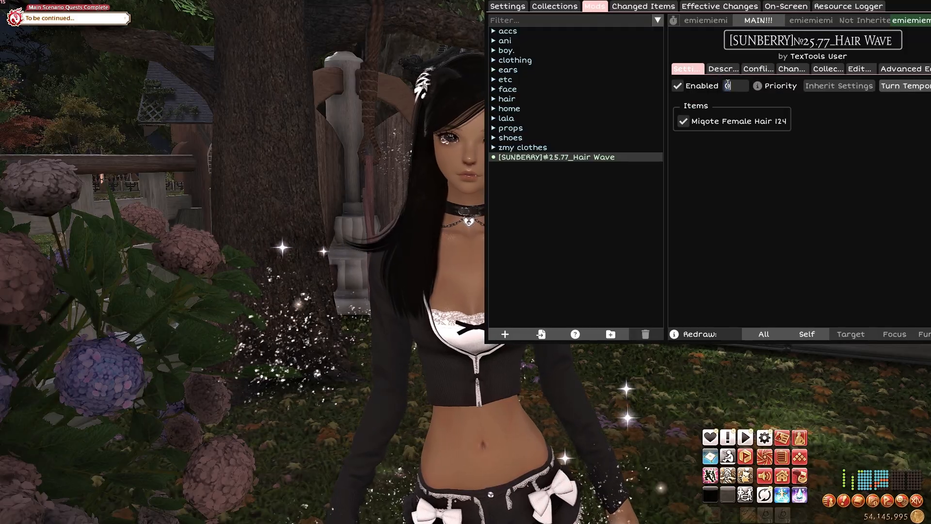
type("2")
left_click(801, 332)
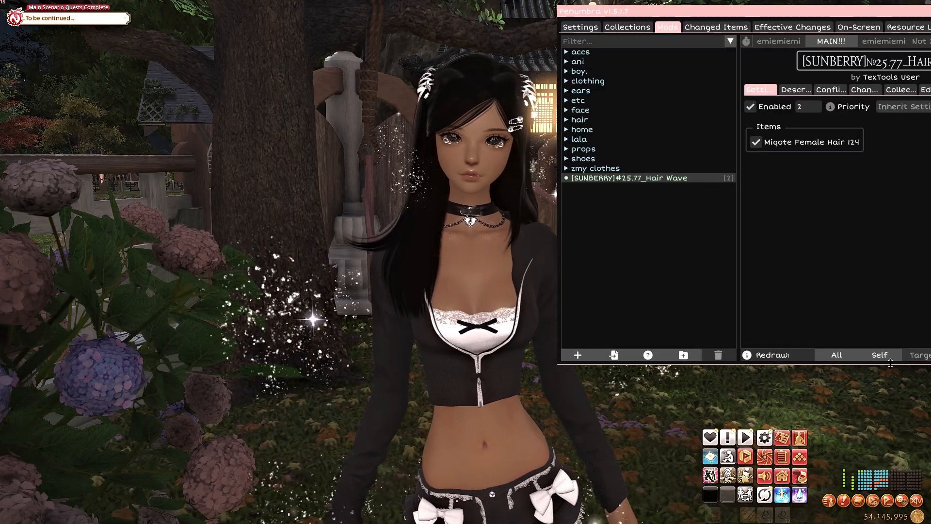
left_click(879, 355)
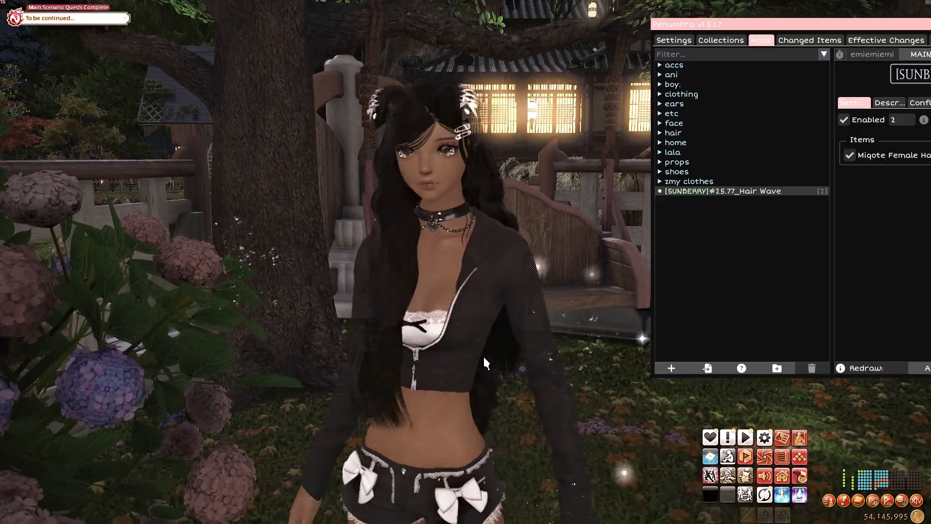
- Examine the imported hair on the character in game from several angles and distances
left_click_drag(496, 358, 800, 381)
scroll(496, 358, "up", 2)
scroll(776, 388, "down", 1)
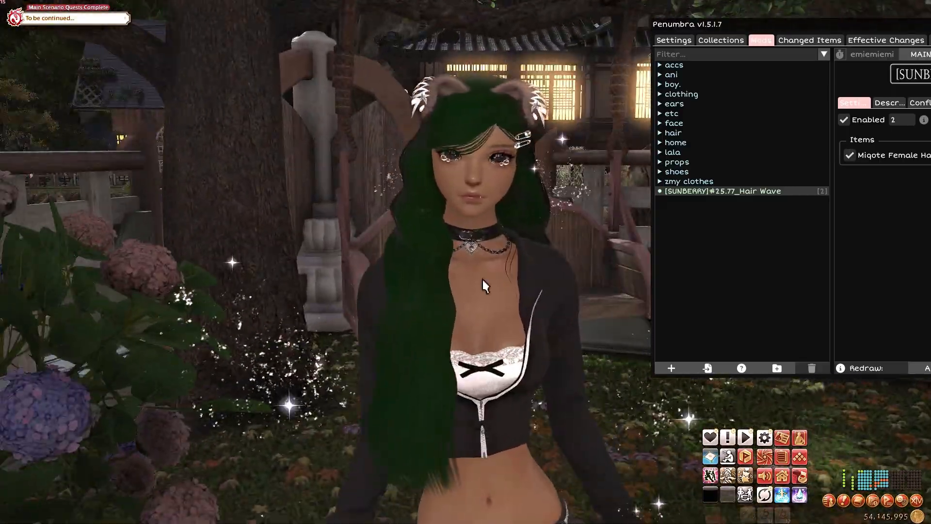
left_click_drag(451, 85, 611, 146)
left_click_drag(272, 243, 461, 204)
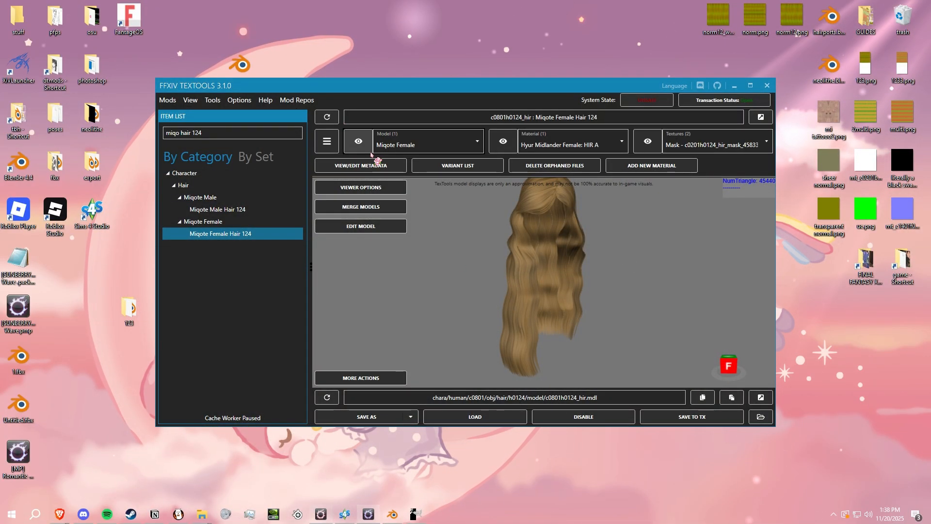
- In FFXIV TexTools, copy UV1 to UV2 and clear Vertex Alpha 1 and Vertex Color 2 for all hair vertices, and save to the transaction
left_click(355, 232)
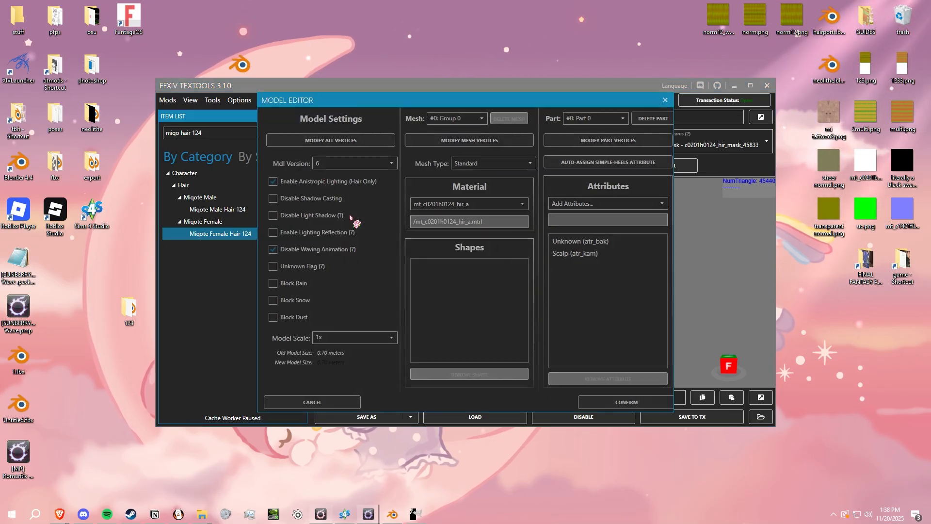
left_click(316, 140)
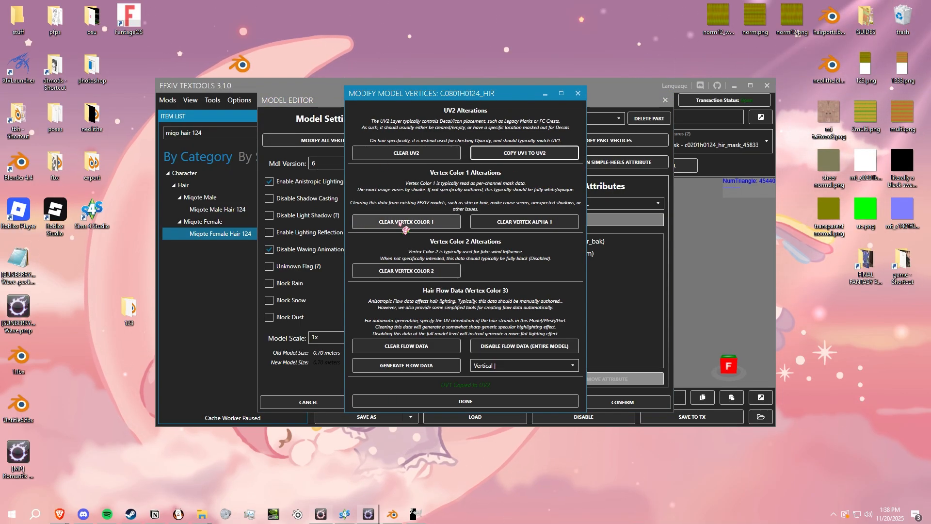
left_click(514, 223)
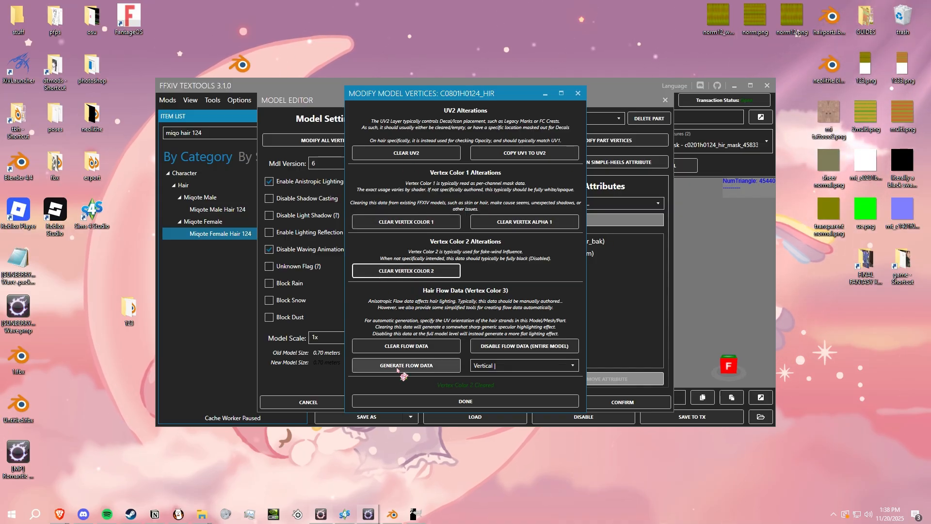
left_click(466, 401)
left_click(623, 402)
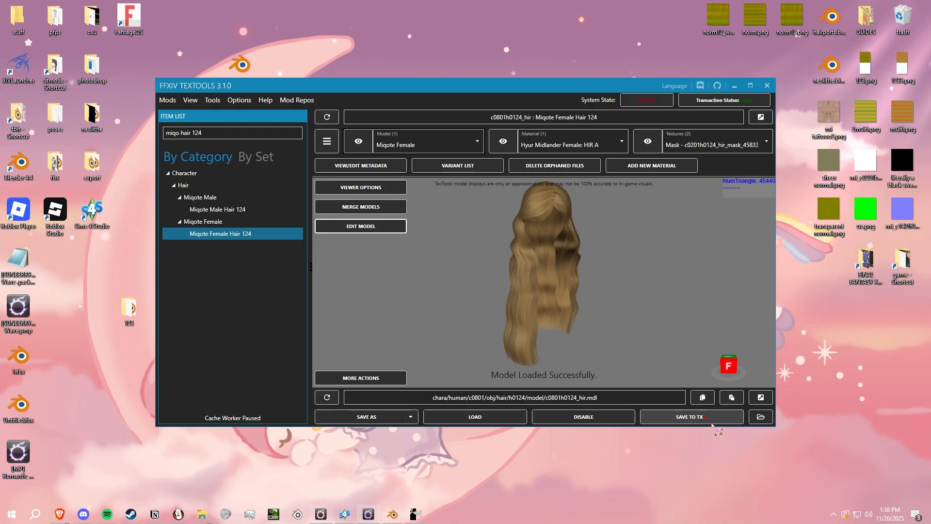
left_click(676, 420)
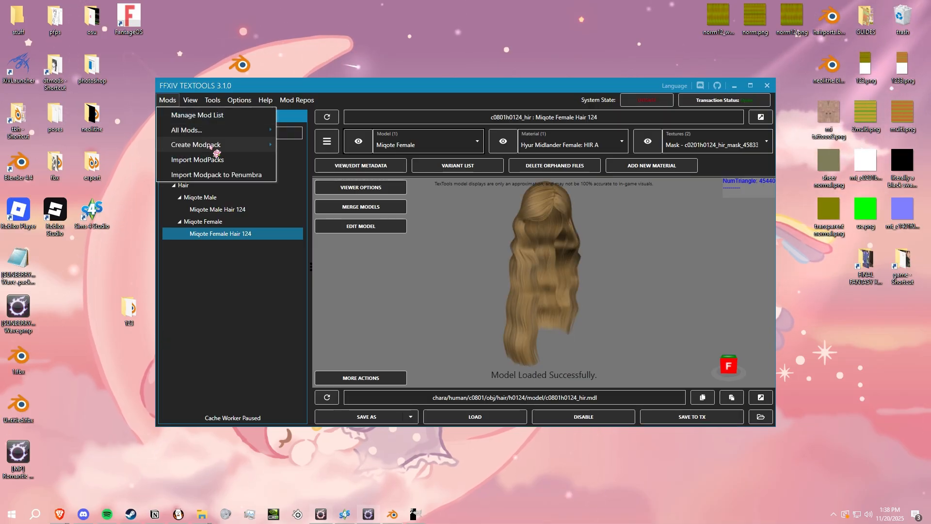
- Remove the previous .pmp from the desktop and repack Miqote Female Hair 124 at Metadata level as the standard modpack "[SUNBERRY]#25.77_Hair Wave"
mouse_move(252, 144)
left_click(329, 160)
left_click_drag(18, 308, 49, 282)
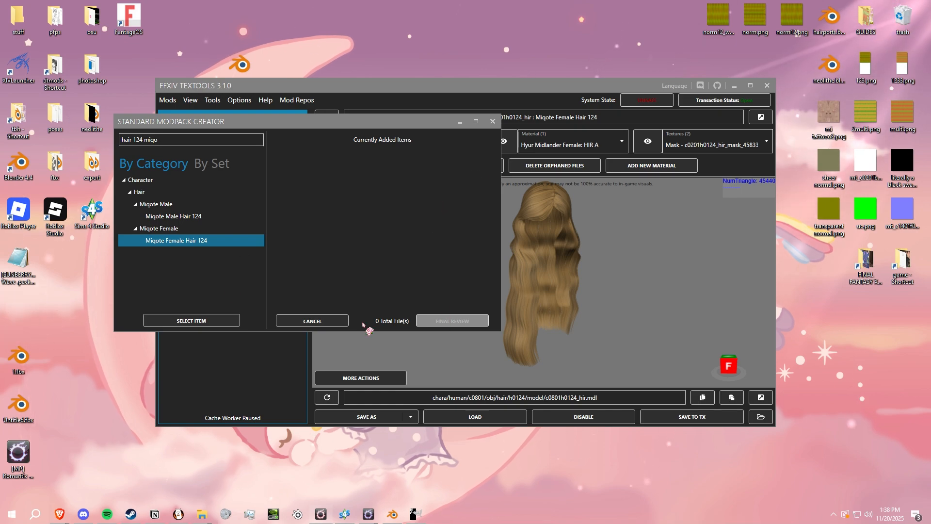
left_click(190, 321)
left_click(330, 175)
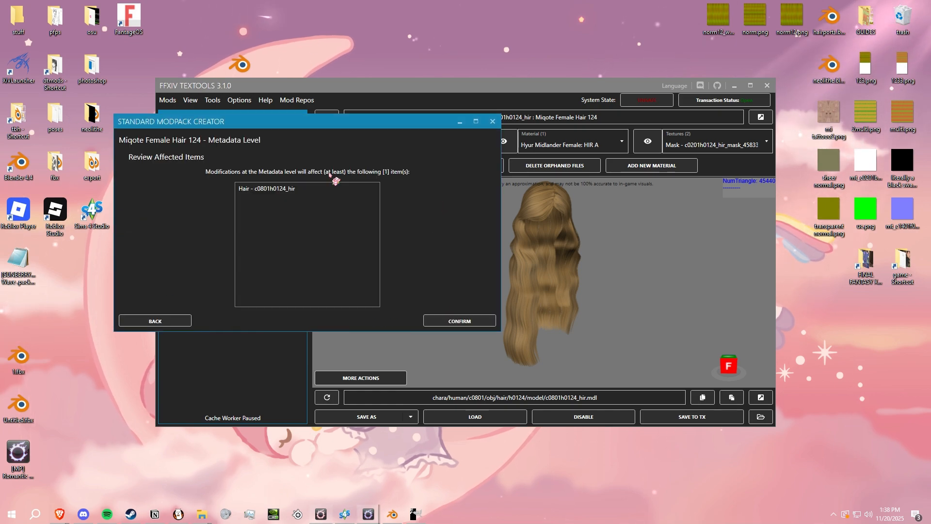
left_click(458, 320)
left_click(411, 316)
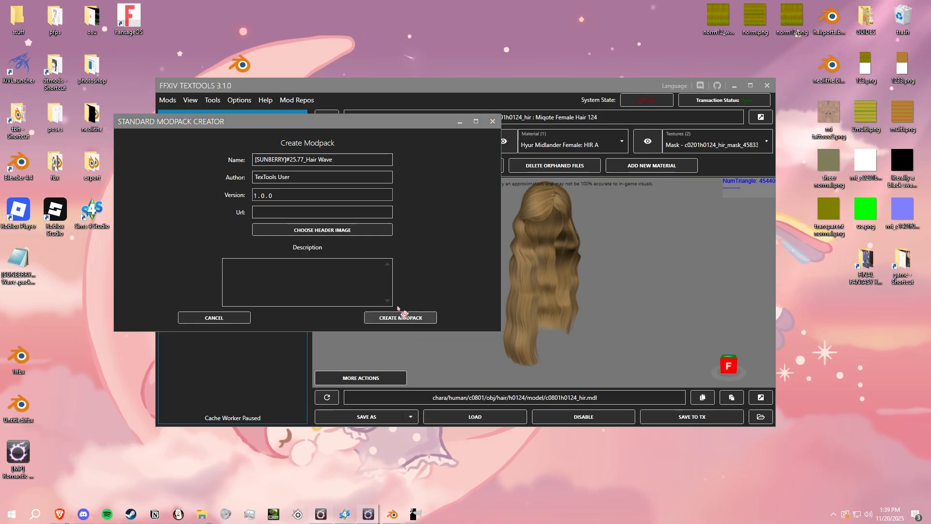
left_click(609, 486)
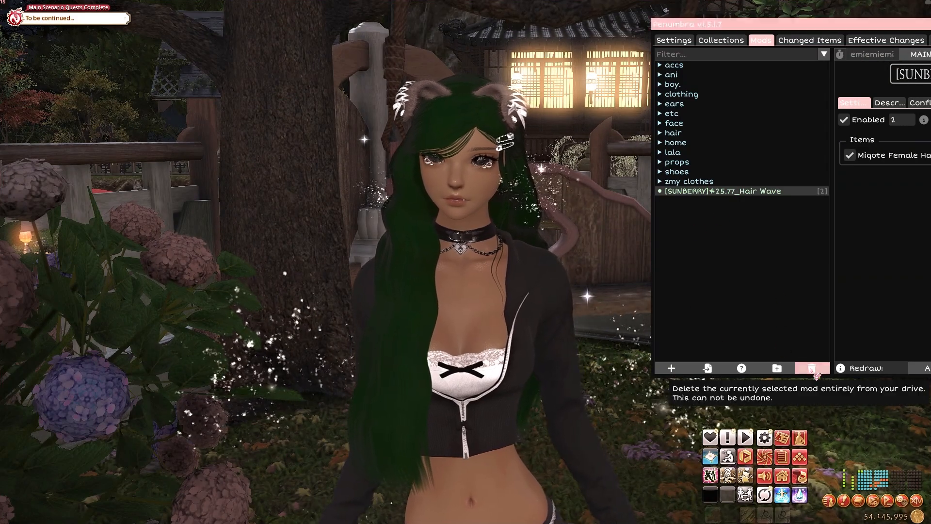
- Back in Penumbra, delete the old [SUNBERRY]#25.77_Hair Wave mod and import the repacked [SUNBERRY]#25.77_Hair Wave.pmp
left_click(811, 369)
left_click(707, 368)
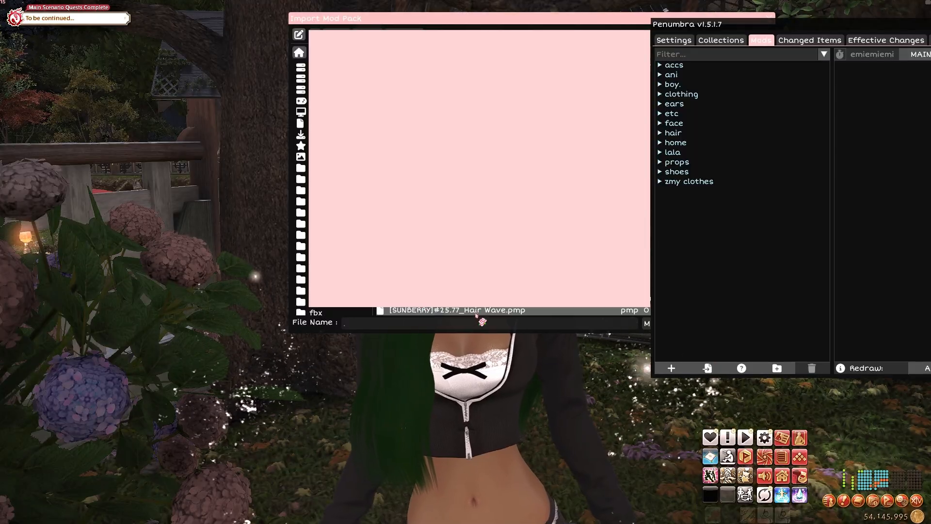
double_click(458, 310)
left_click(492, 353)
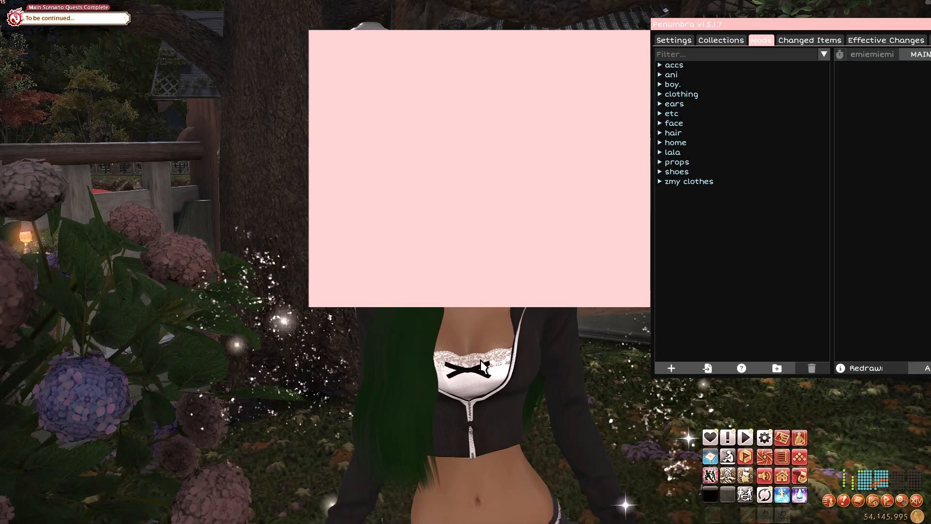
left_click(708, 368)
double_click(438, 311)
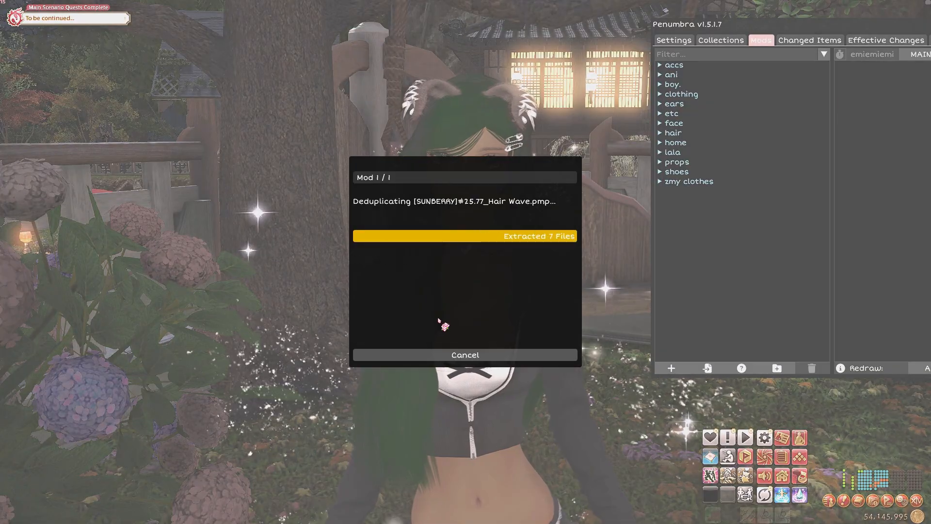
left_click(446, 354)
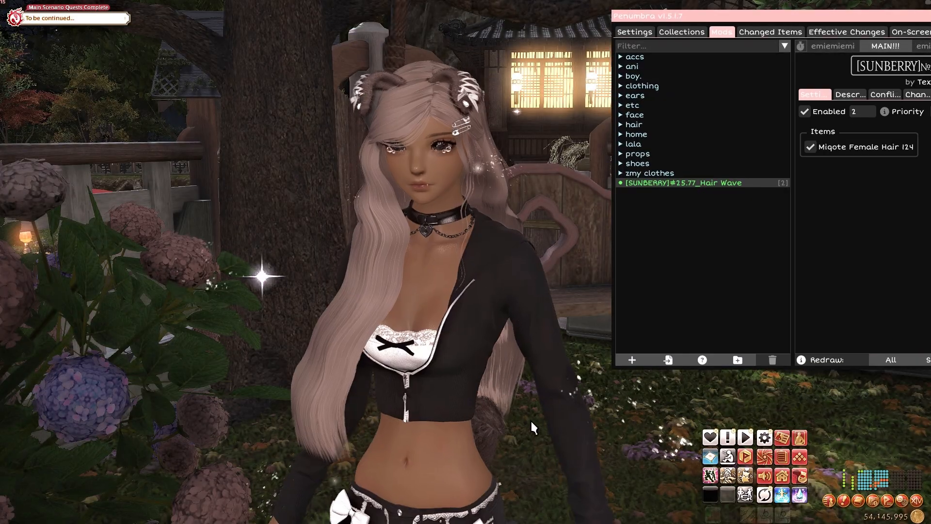
- Inspect the reimported hair's color, strands and shape on the character in game
left_click_drag(391, 377, 568, 305)
scroll(568, 305, "down", 4)
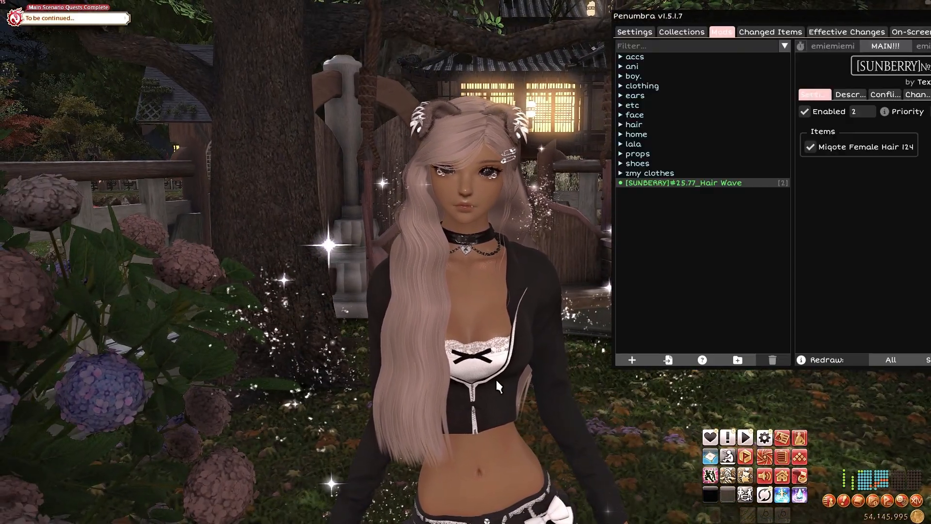
left_click_drag(443, 290, 452, 246)
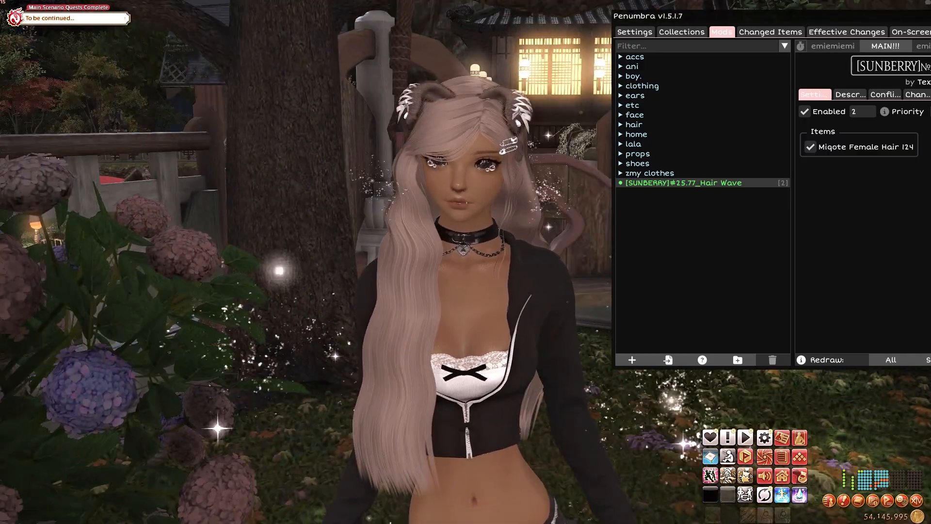